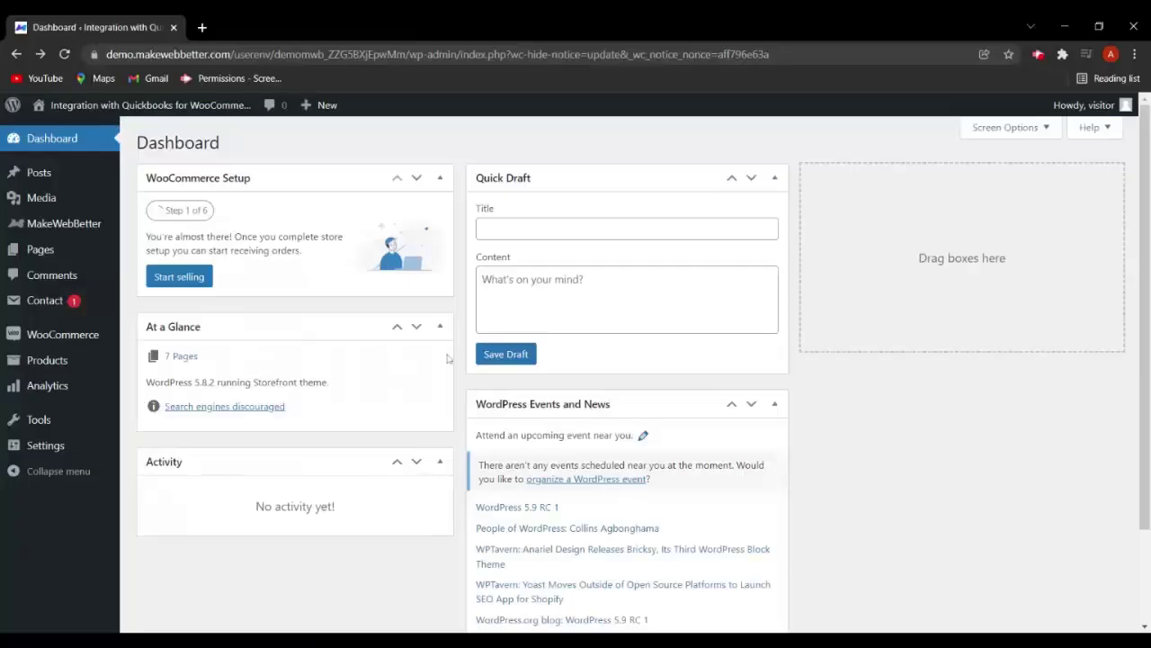
Open the QuickBooks Woo integration, start connecting an account, and keep the connection type as Sandbox
{"action": "mouse_move", "coordinate": [91, 235]}
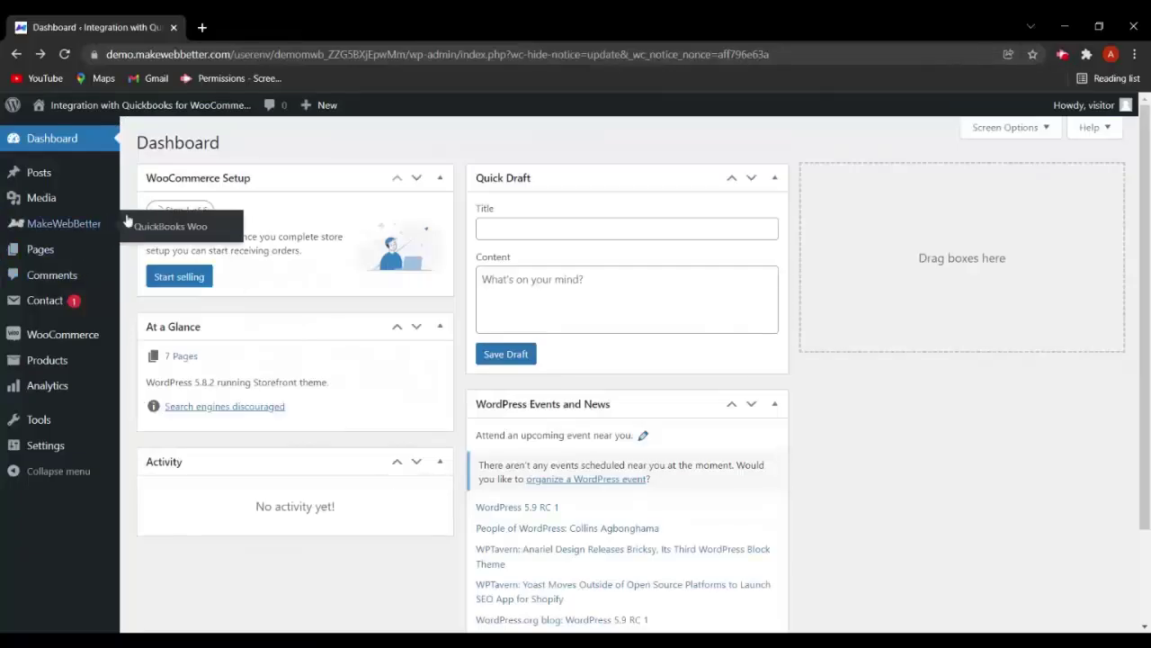
{"action": "left_click", "coordinate": [187, 230]}
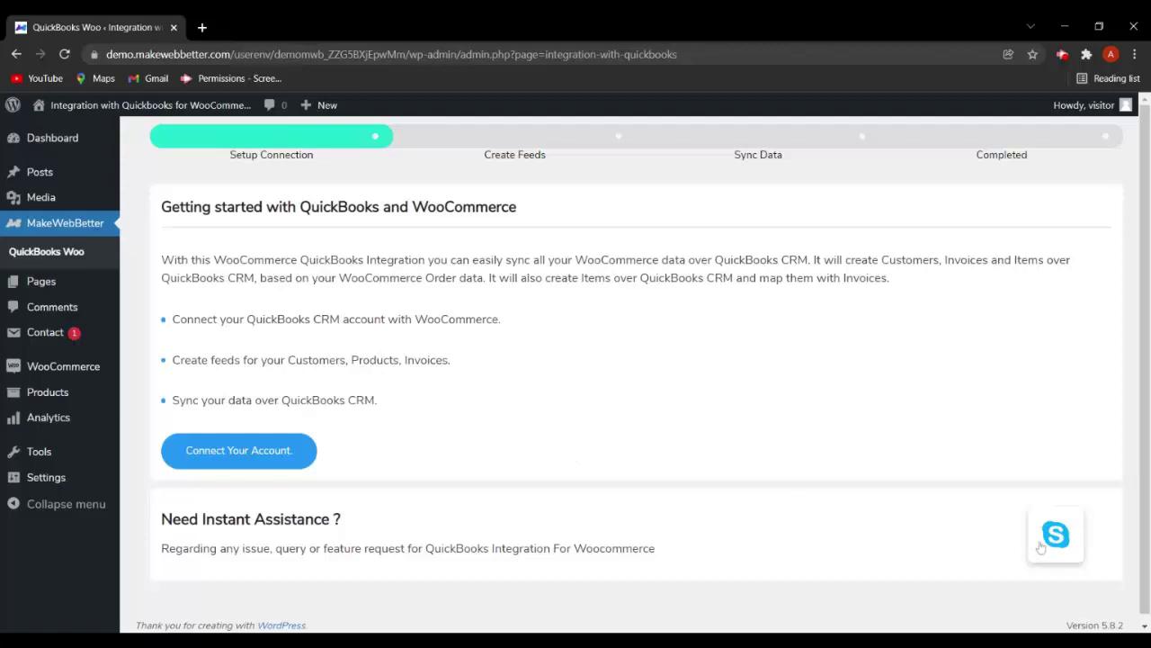
{"action": "left_click", "coordinate": [260, 459]}
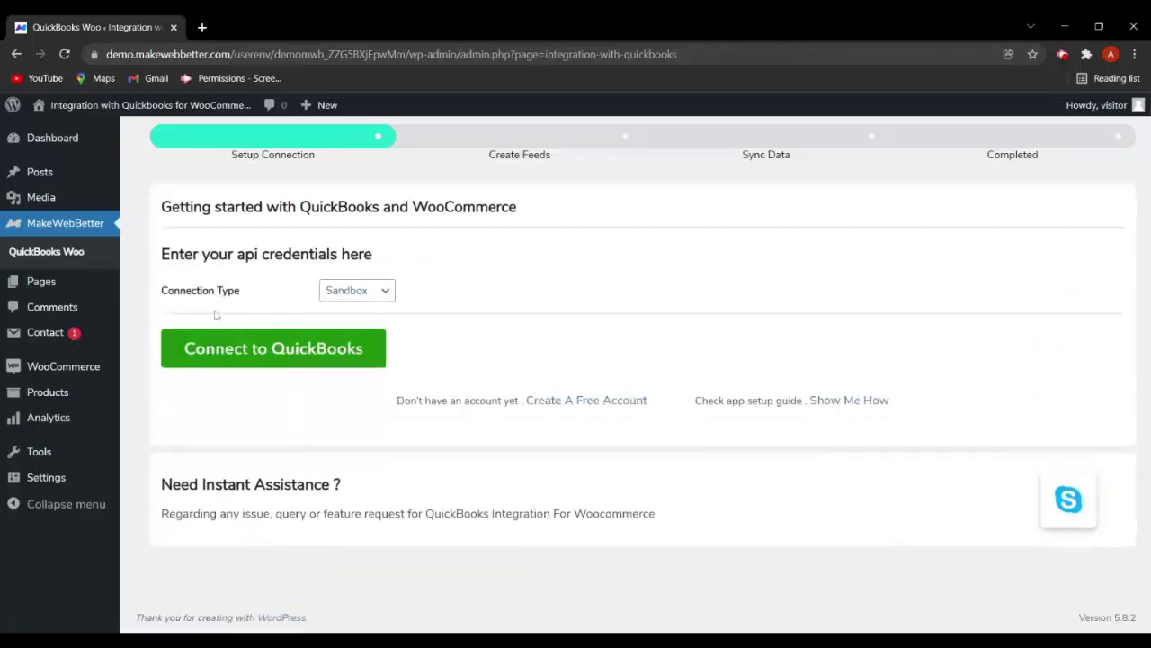
{"action": "left_click", "coordinate": [365, 297]}
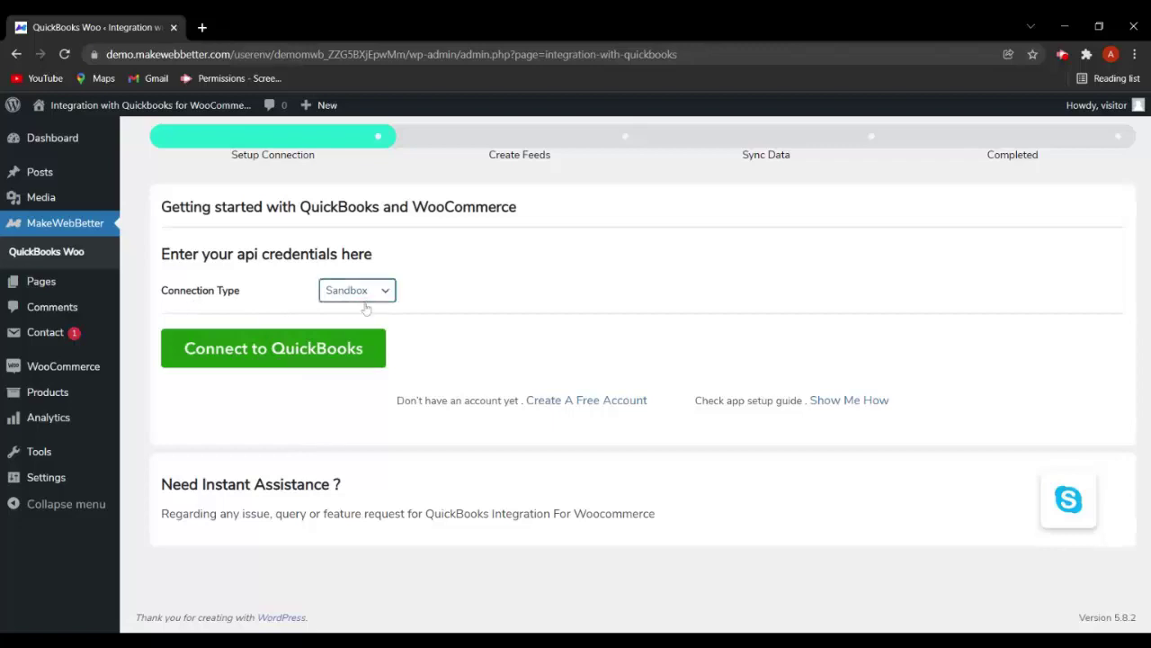
{"action": "left_click", "coordinate": [367, 311]}
{"action": "key", "text": "Up"}
View the page for creating a free QuickBooks account, and return to the integration setup
{"action": "left_click", "coordinate": [582, 402]}
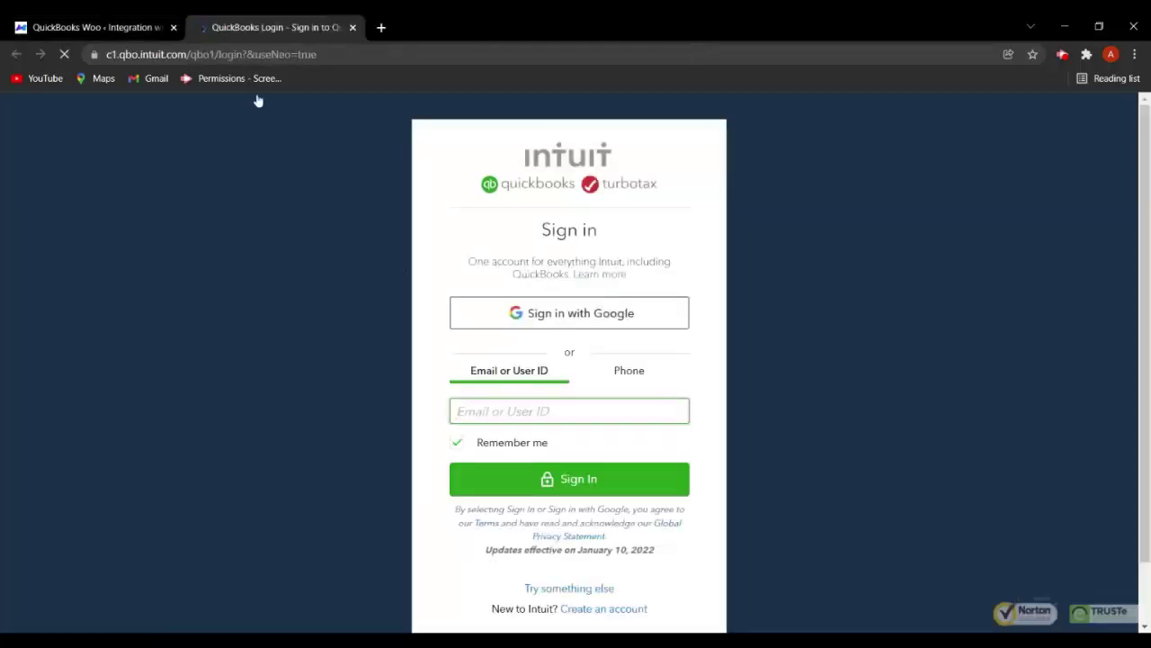
{"action": "left_click", "coordinate": [94, 27]}
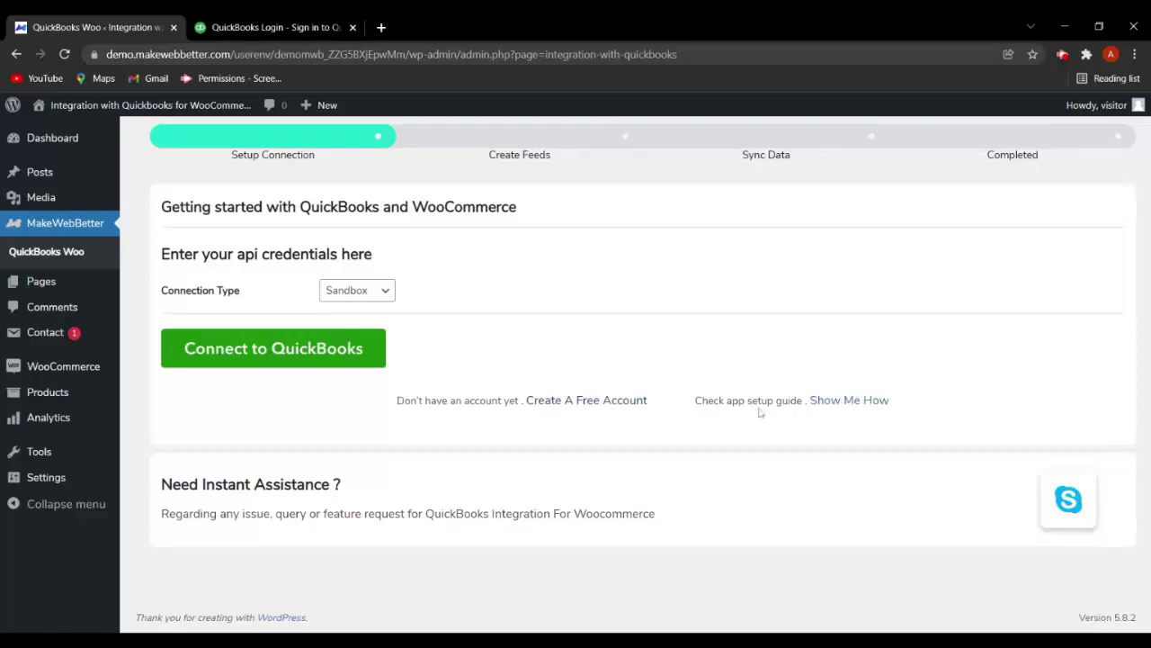
Connect to QuickBooks by signing in with the Intuit account's user ID and password, skipping the phone number verification
{"action": "left_click", "coordinate": [278, 356]}
{"action": "left_click", "coordinate": [352, 28]}
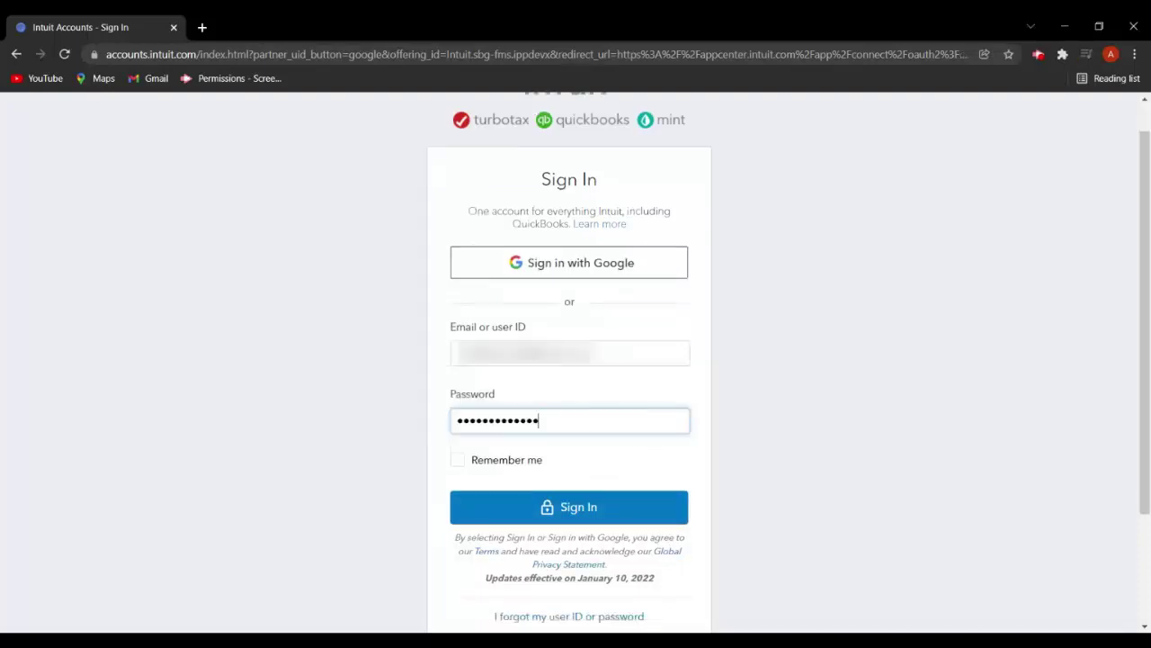
{"action": "left_click", "coordinate": [613, 508]}
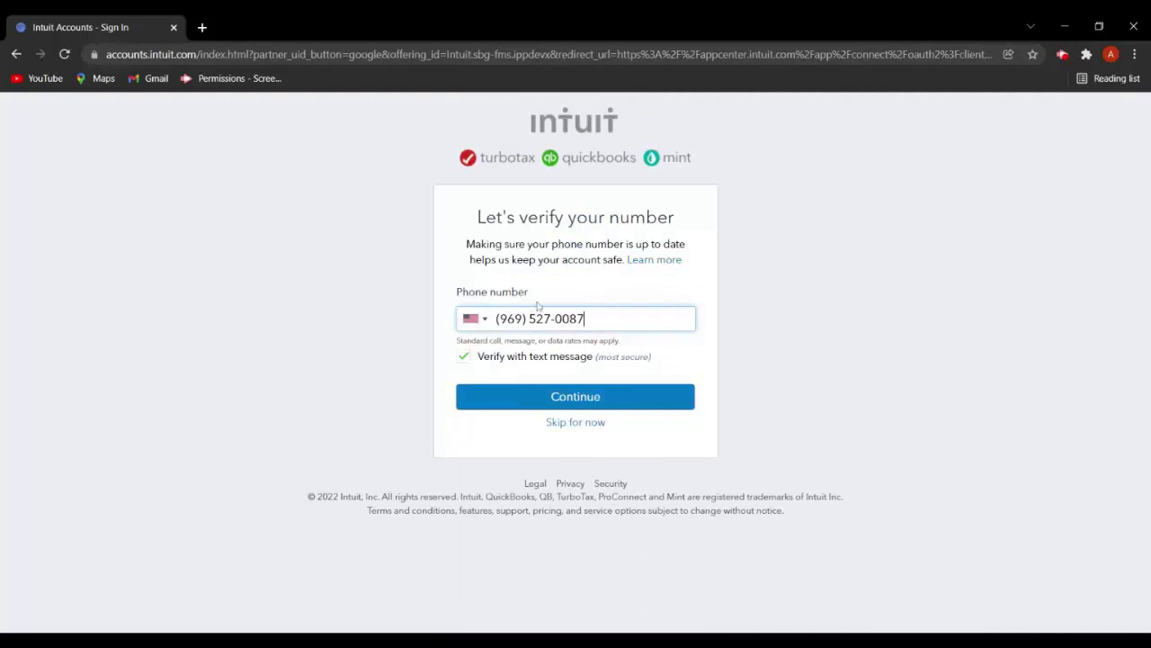
{"action": "left_click", "coordinate": [583, 427]}
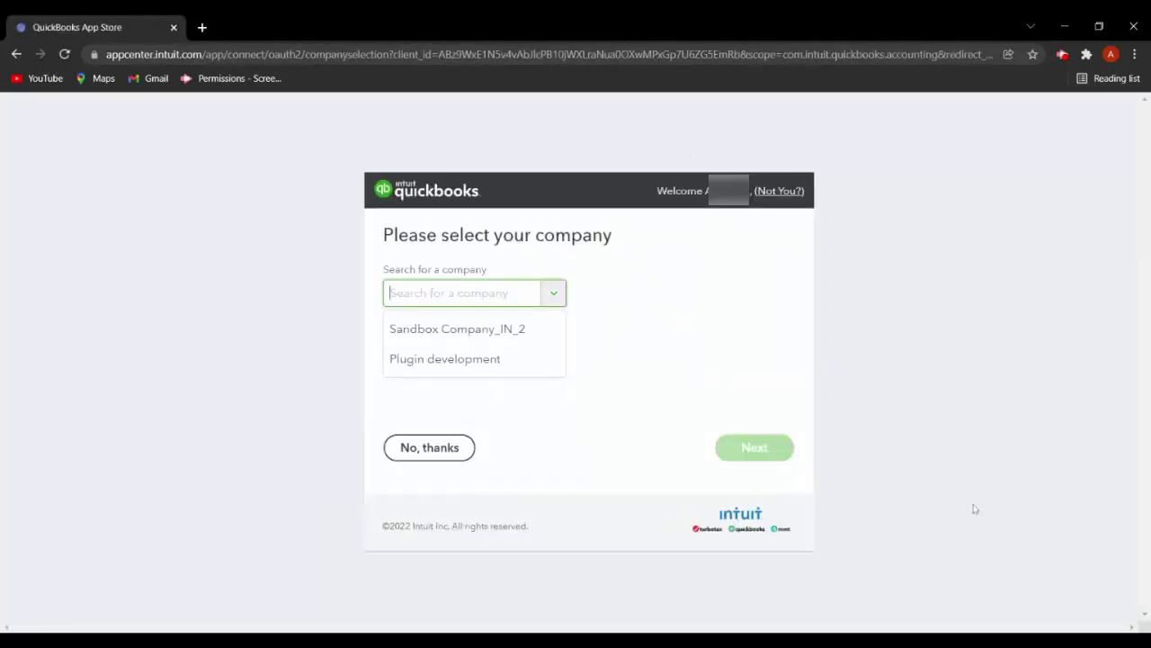
Choose Sandbox Company_IN_2 as the company to connect, and proceed to the feed creation stage
{"action": "left_click", "coordinate": [515, 327]}
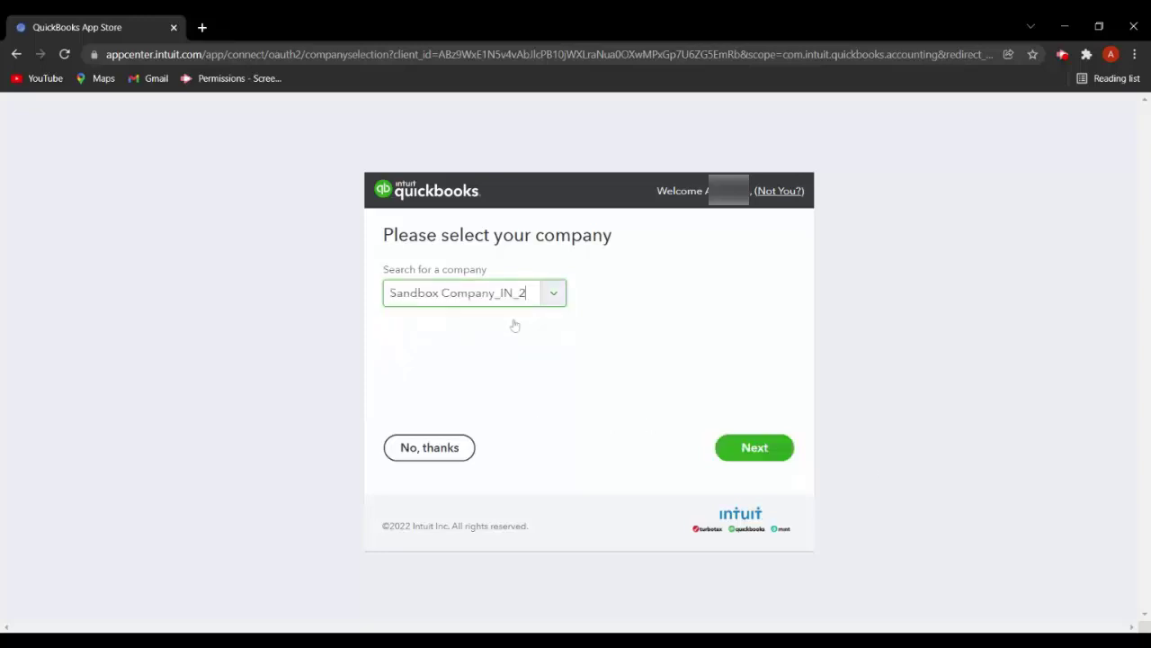
{"action": "left_click", "coordinate": [764, 450]}
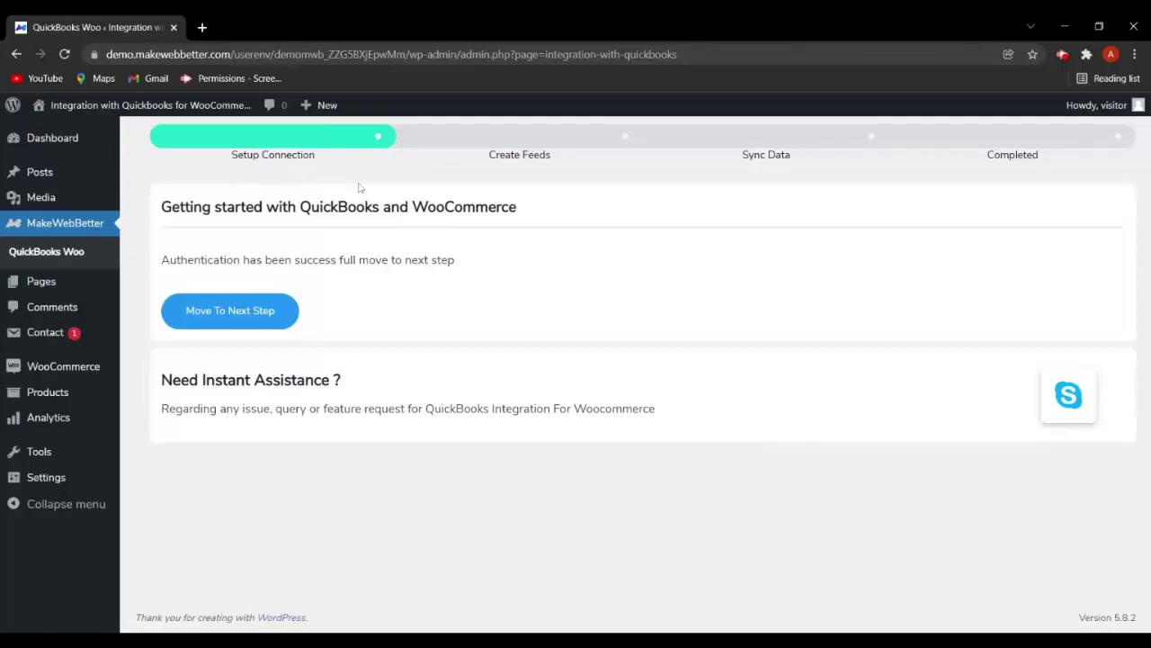
{"action": "left_click", "coordinate": [260, 314]}
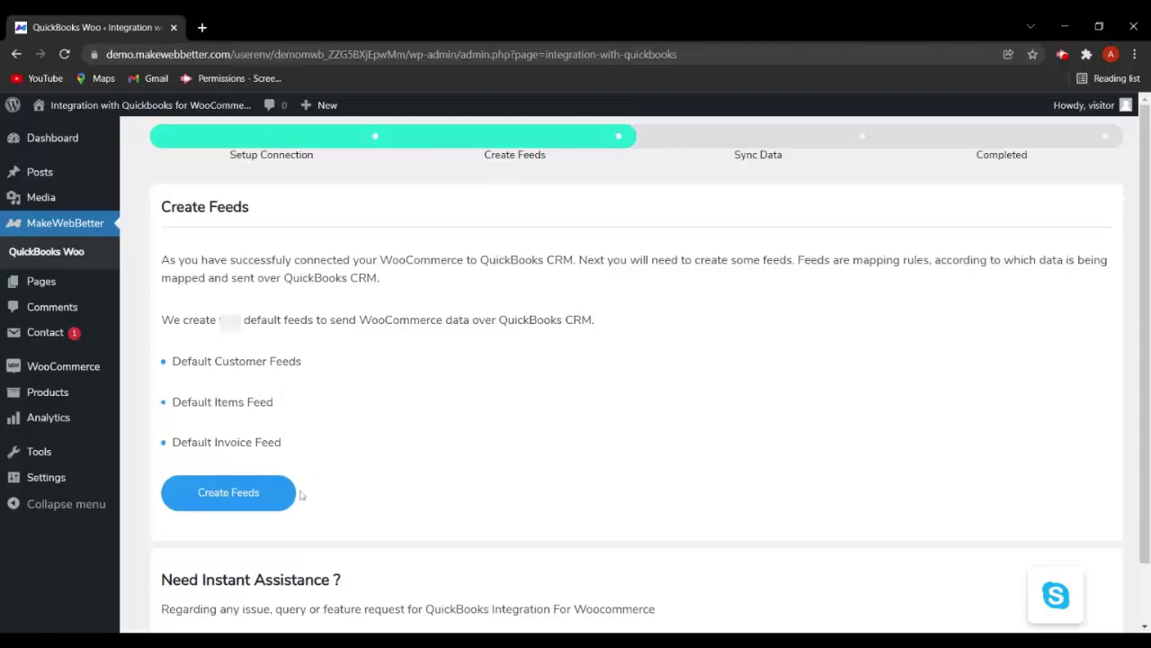
Create the default customer, items and invoice feeds, then complete the onboarding and view the integration dashboard
{"action": "left_click", "coordinate": [274, 502]}
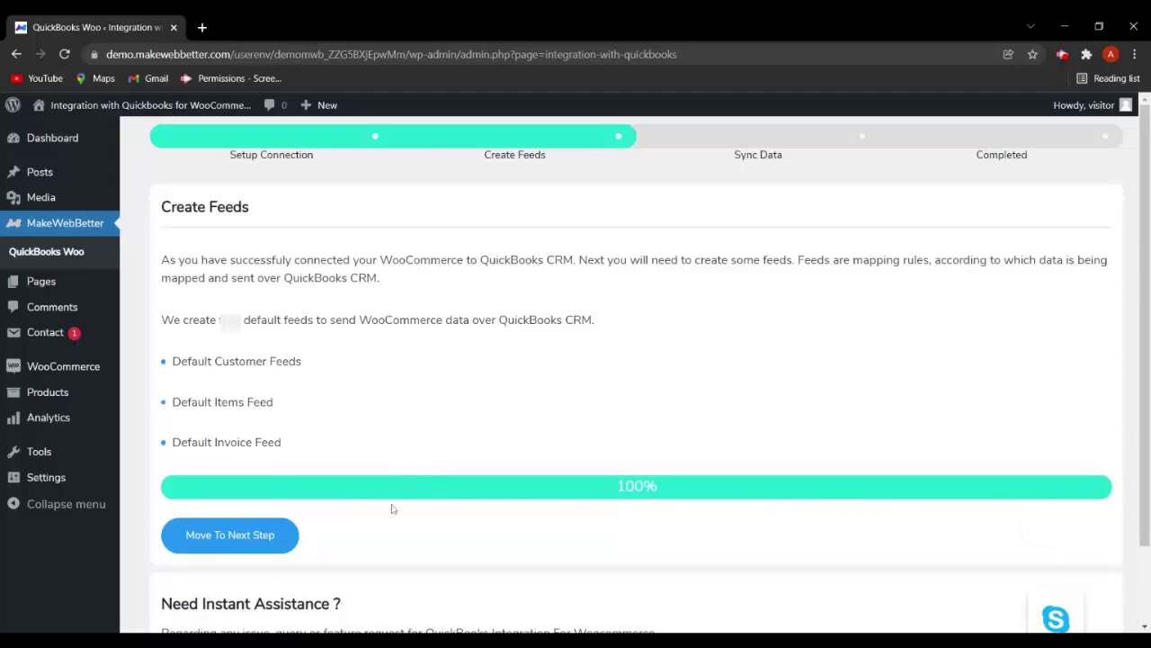
{"action": "left_click", "coordinate": [262, 546]}
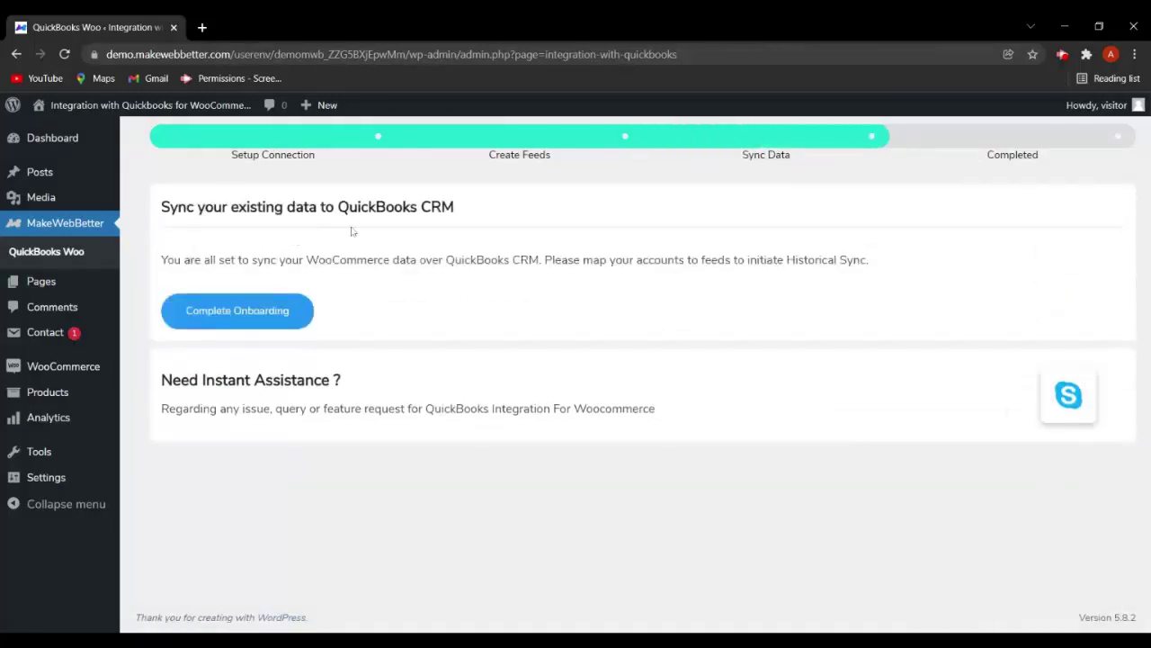
{"action": "left_click", "coordinate": [252, 313]}
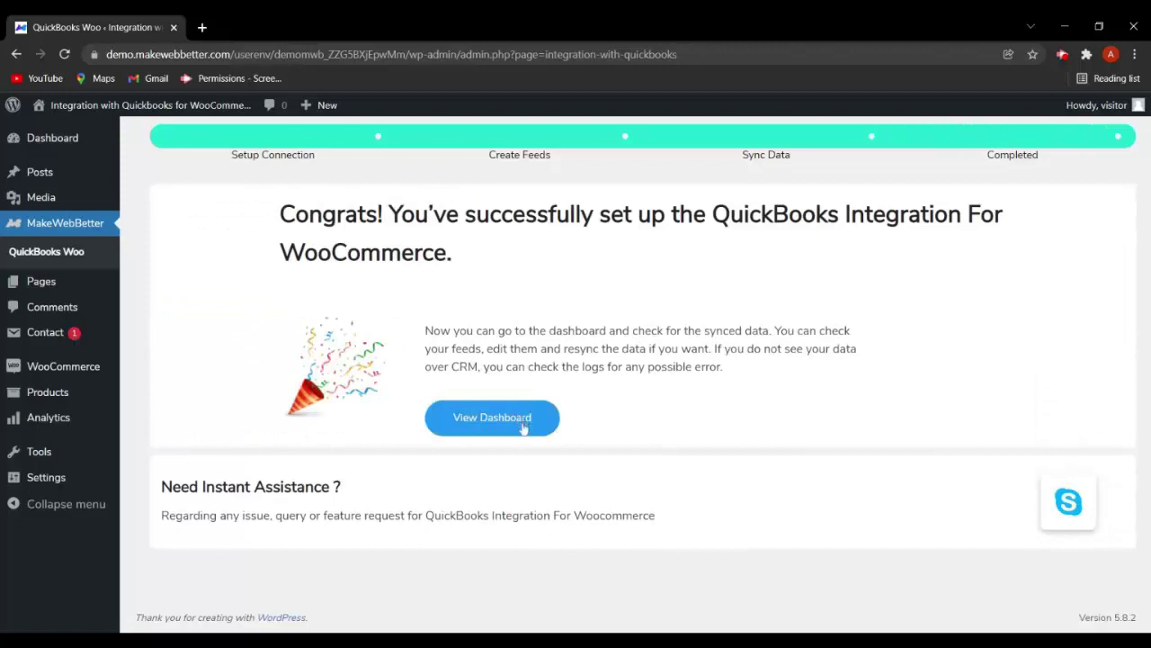
{"action": "left_click", "coordinate": [523, 429]}
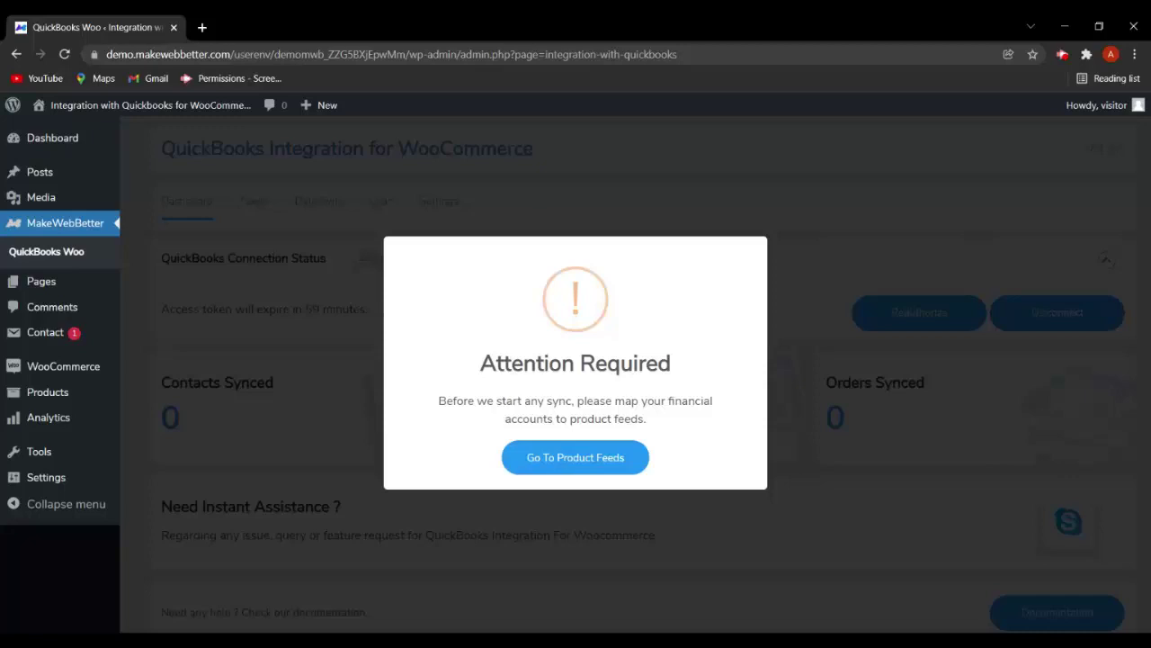
In the Default Products Feed's QuickBooks account mapping, set AssetAccountRef to Inventory Asset
{"action": "left_click", "coordinate": [607, 459]}
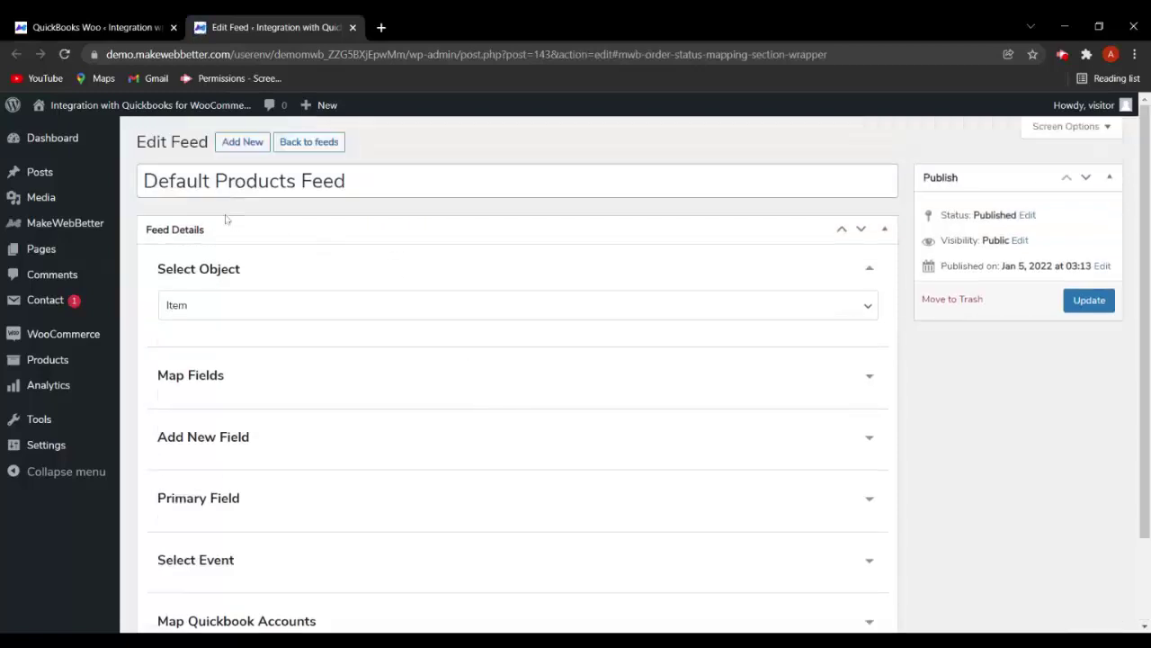
{"action": "scroll", "coordinate": [630, 349], "scroll_direction": "down", "scroll_amount": 2}
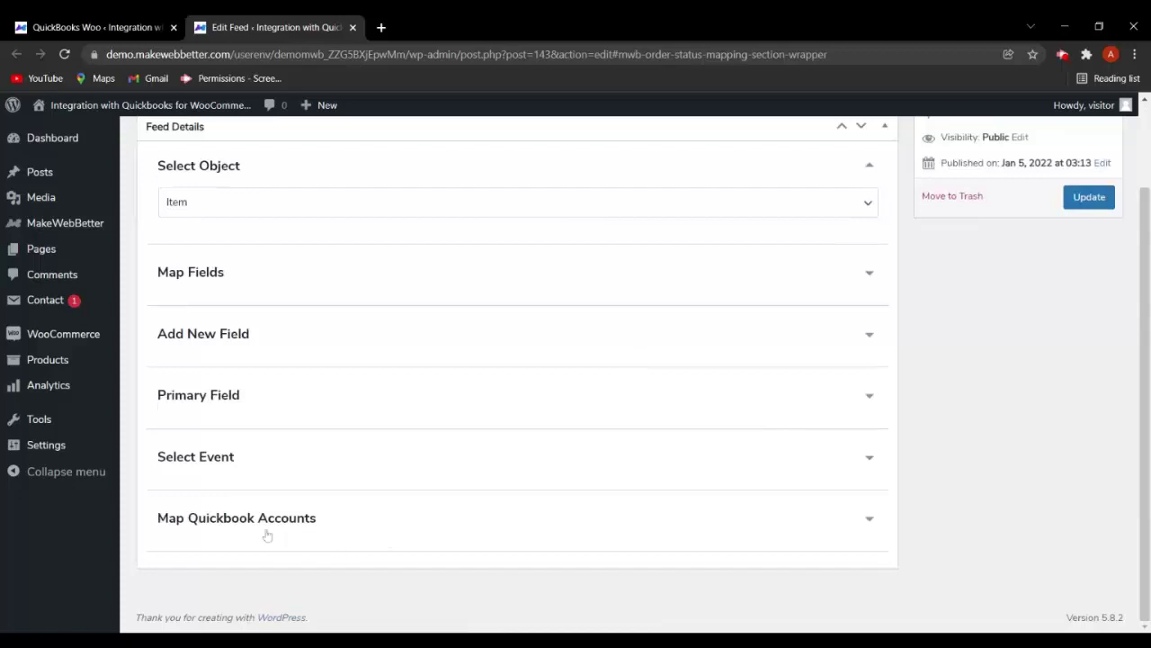
{"action": "left_click", "coordinate": [841, 522]}
{"action": "scroll", "coordinate": [720, 512], "scroll_direction": "down", "scroll_amount": 3}
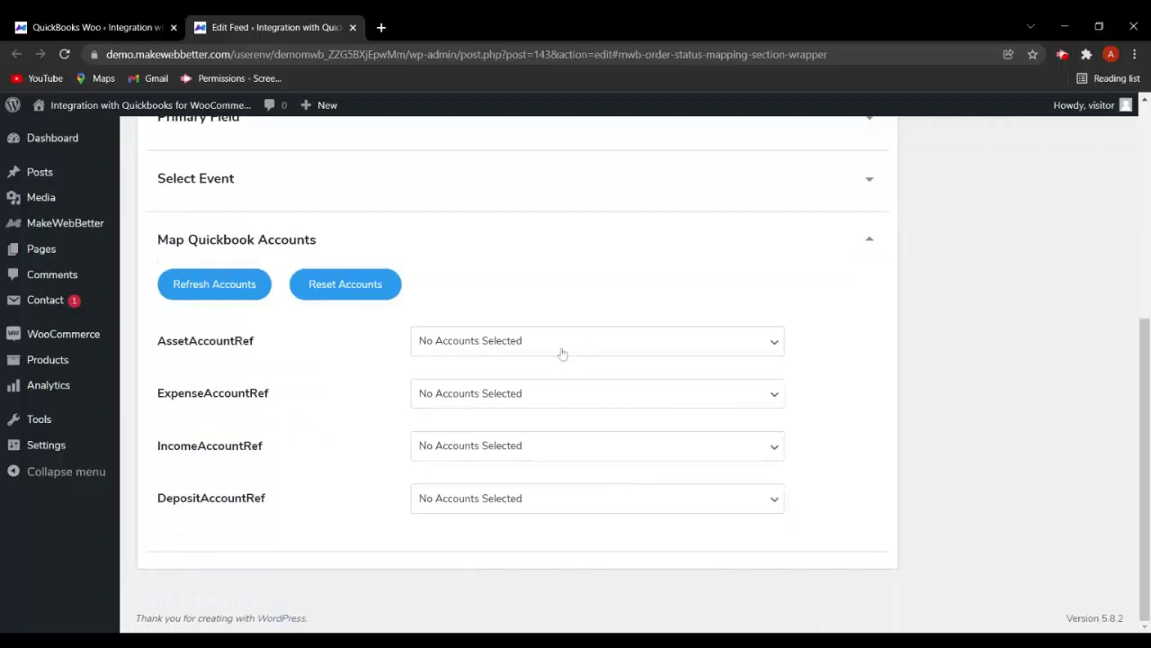
{"action": "left_click", "coordinate": [563, 351]}
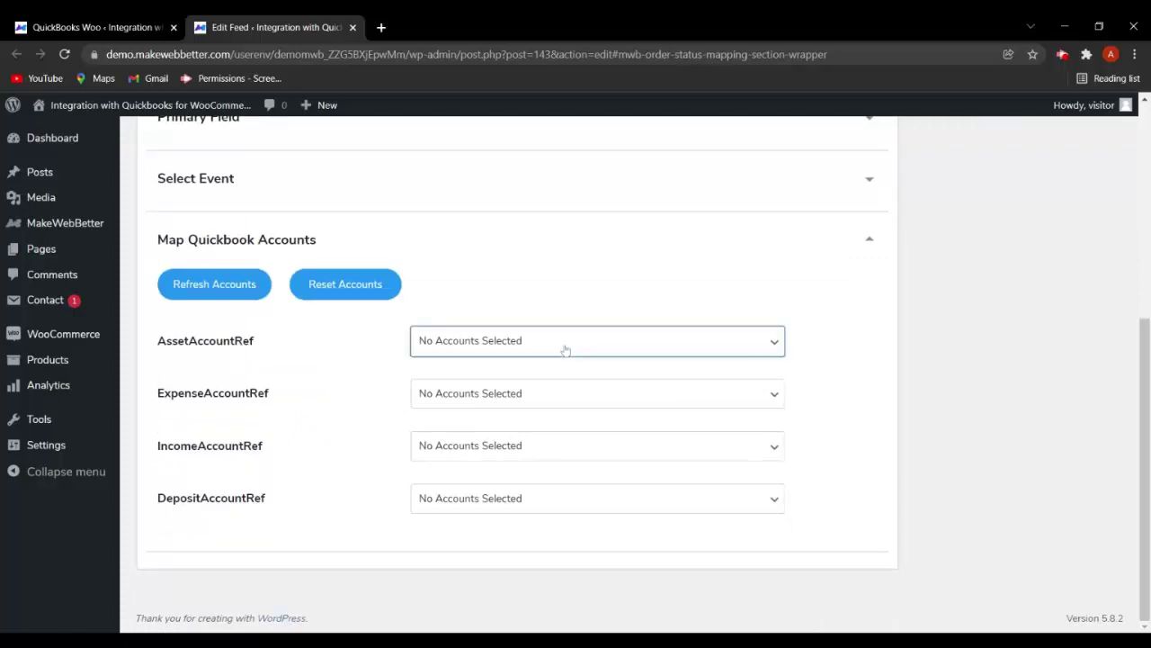
{"action": "left_click", "coordinate": [550, 368]}
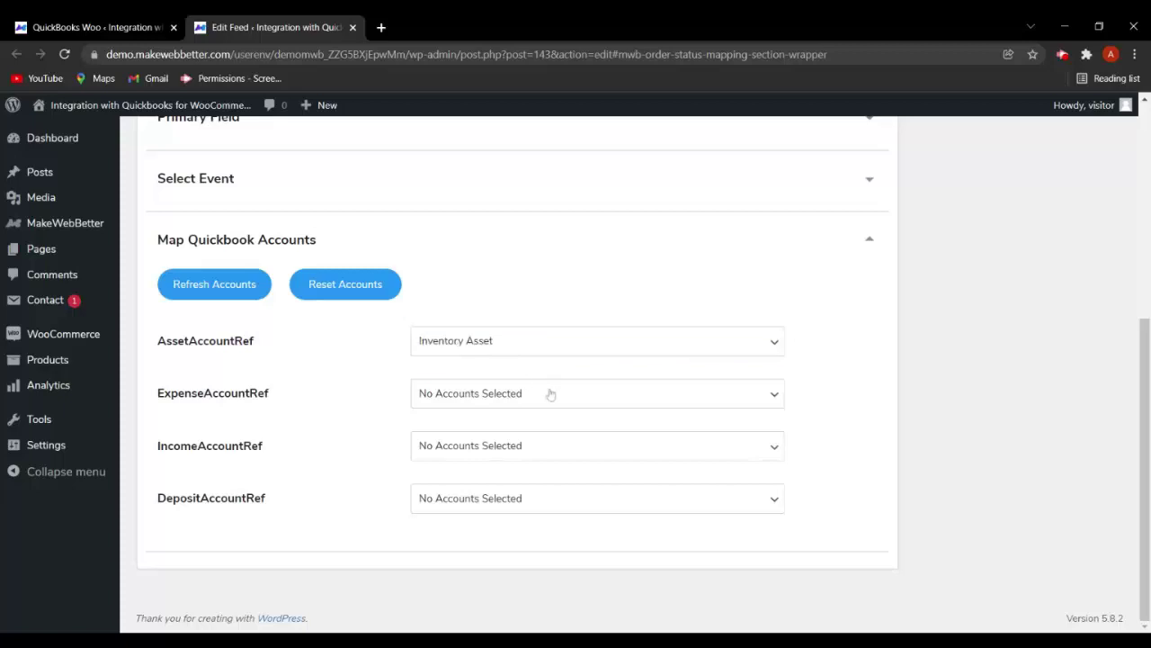
Map ExpenseAccountRef to Cost Of Sales and IncomeAccountRef to Sales Of Product Income
{"action": "left_click", "coordinate": [550, 397]}
{"action": "left_click", "coordinate": [534, 437]}
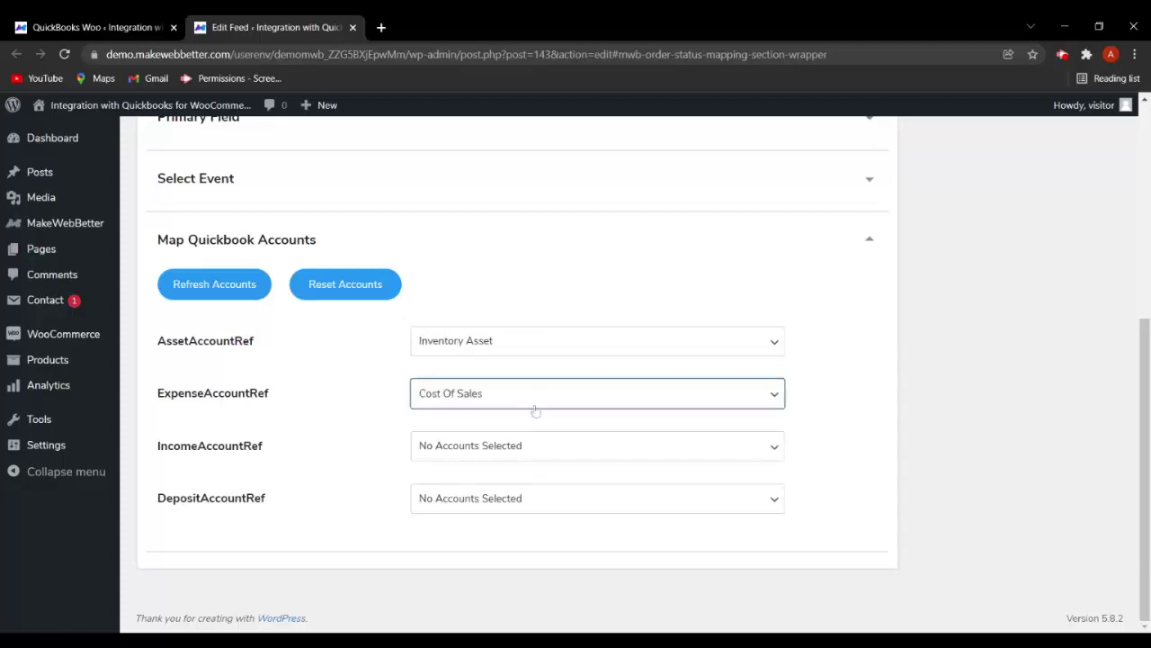
{"action": "left_click", "coordinate": [528, 441]}
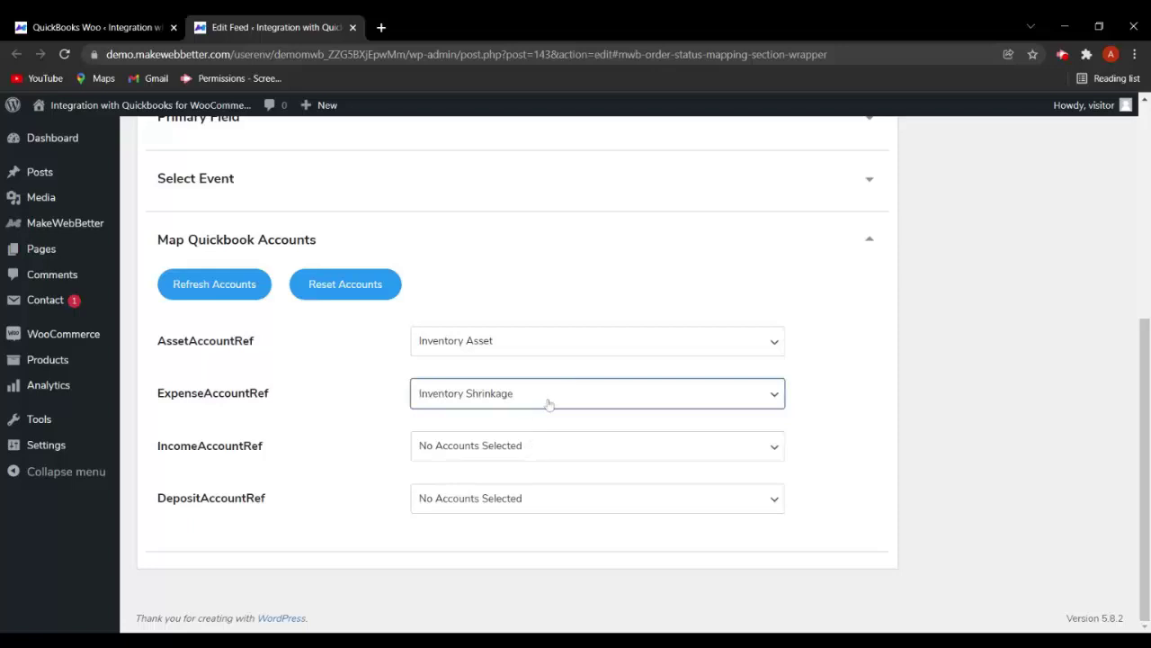
{"action": "left_click", "coordinate": [520, 446]}
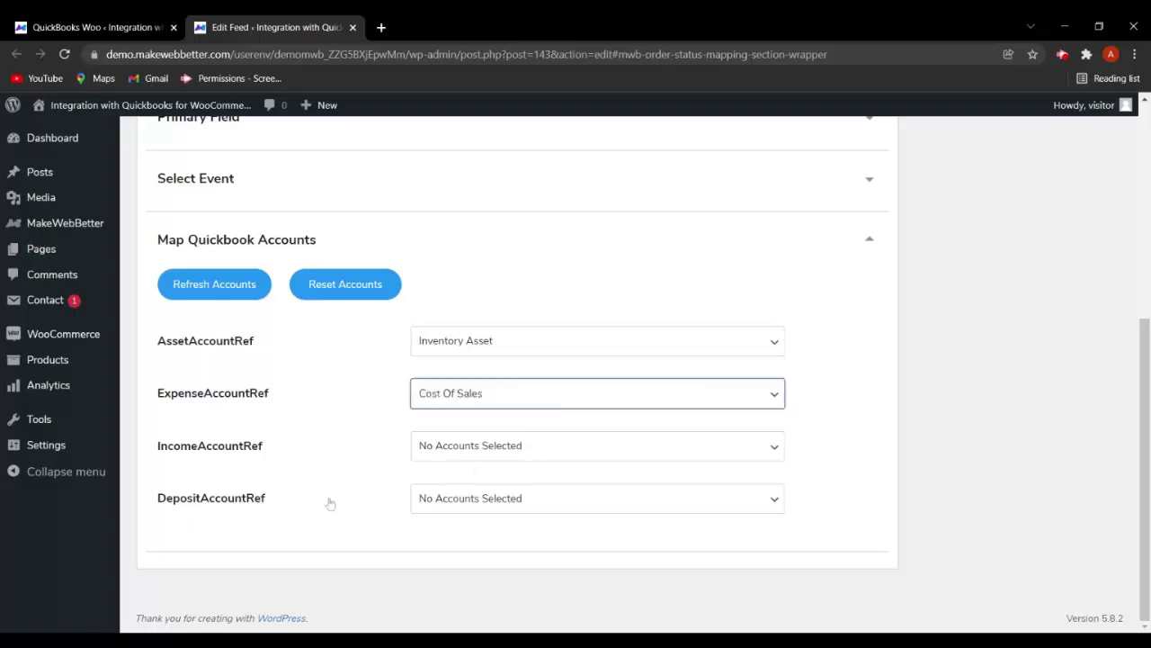
{"action": "left_click", "coordinate": [516, 457]}
{"action": "left_click", "coordinate": [509, 492]}
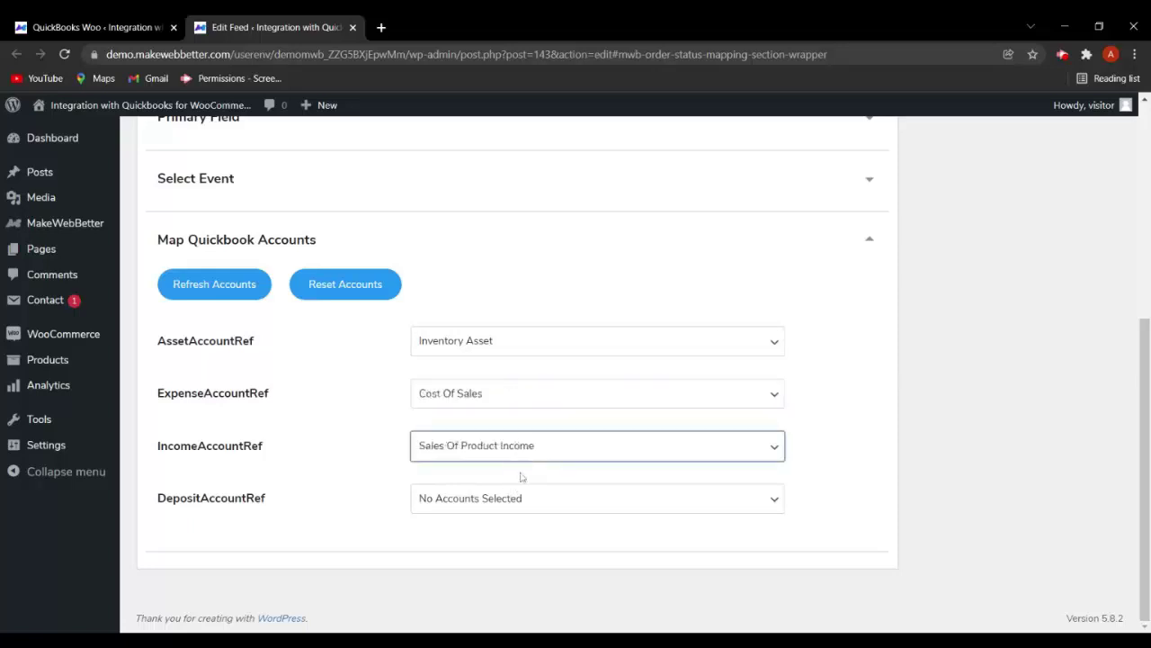
Leave DepositAccountRef without a selected account and update the Default Products Feed
{"action": "left_click", "coordinate": [588, 505]}
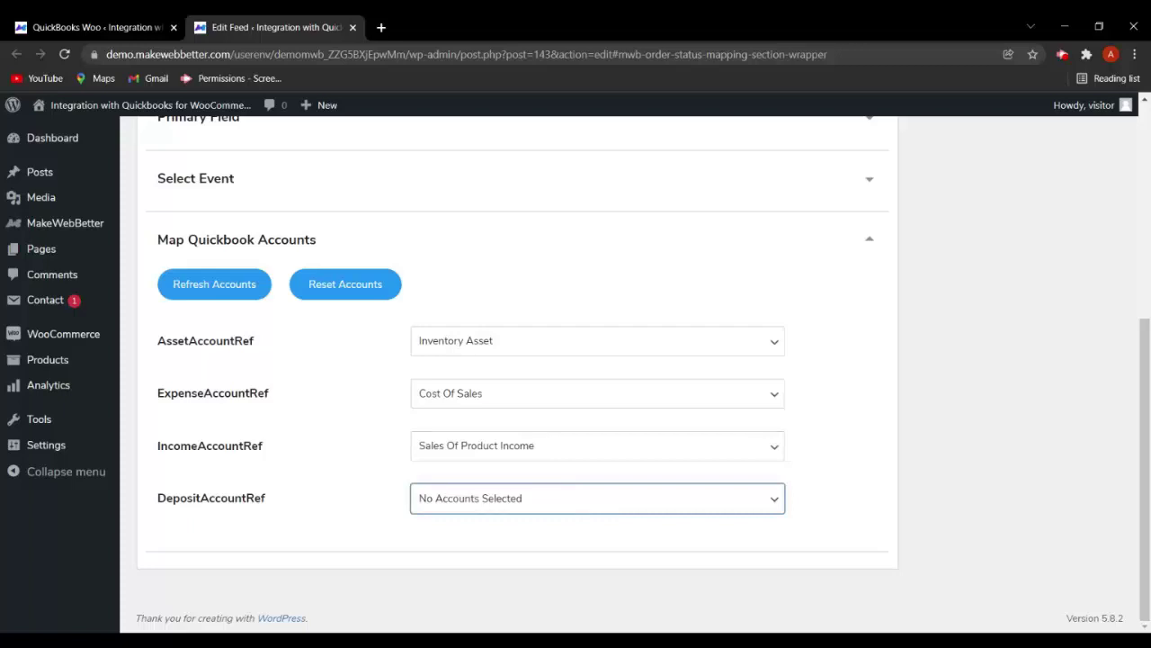
{"action": "left_click", "coordinate": [681, 500]}
{"action": "scroll", "coordinate": [802, 509], "scroll_direction": "up", "scroll_amount": 5}
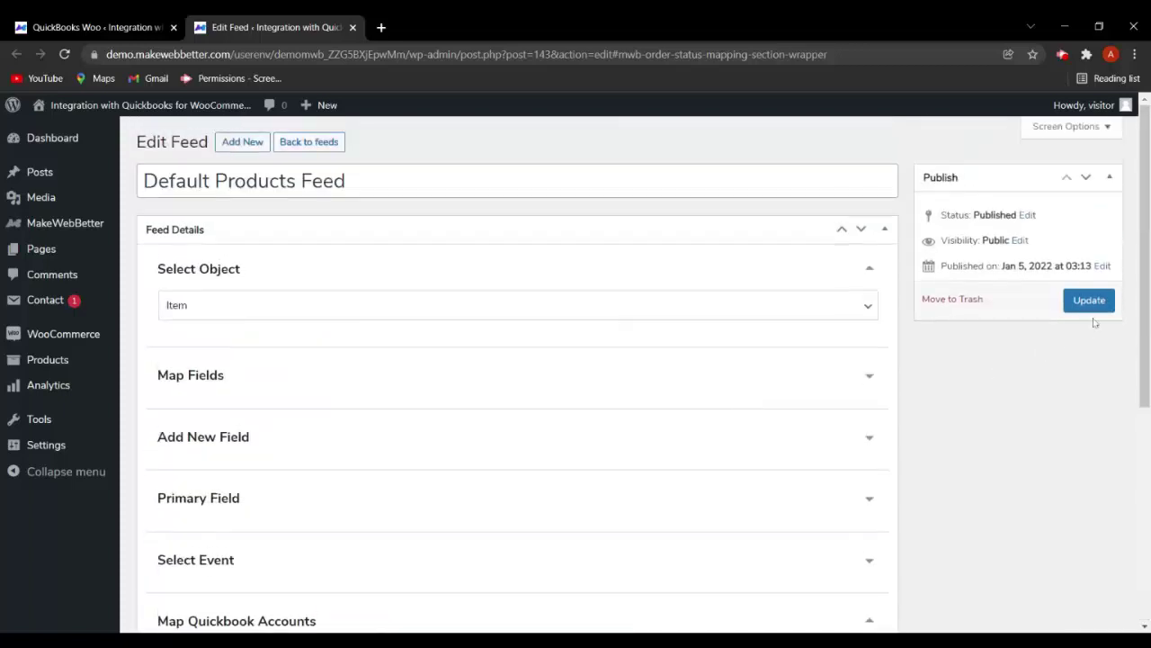
{"action": "left_click", "coordinate": [1088, 299]}
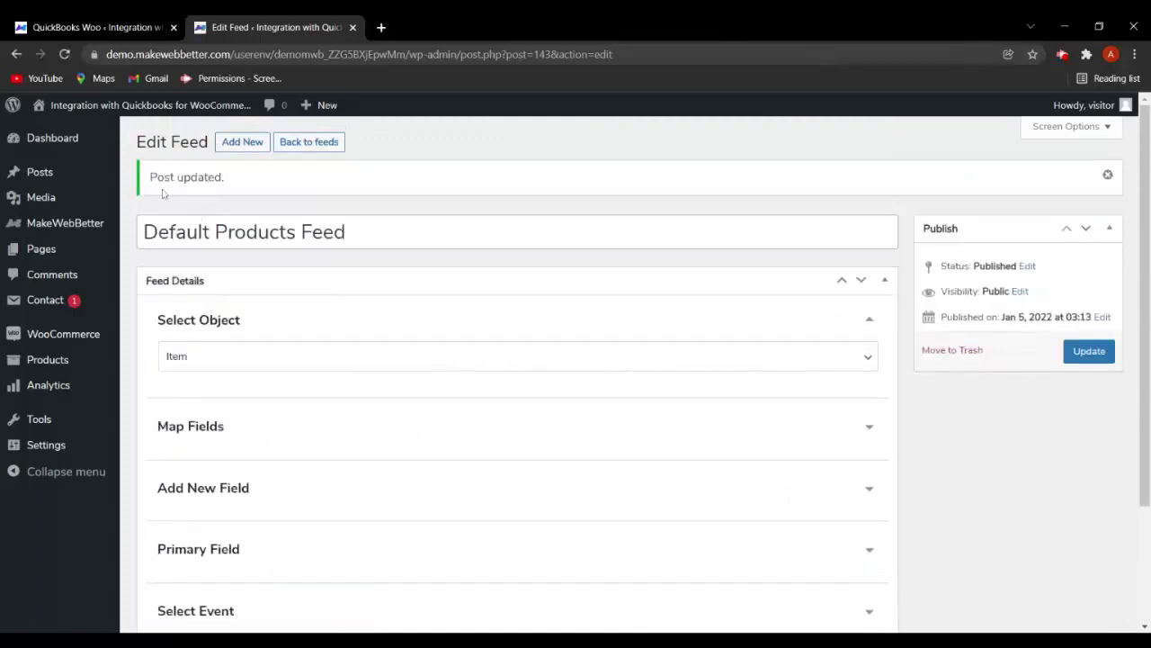
Return to the integration's dashboard and renew the QuickBooks access token
{"action": "left_click", "coordinate": [318, 150]}
{"action": "left_click", "coordinate": [184, 208]}
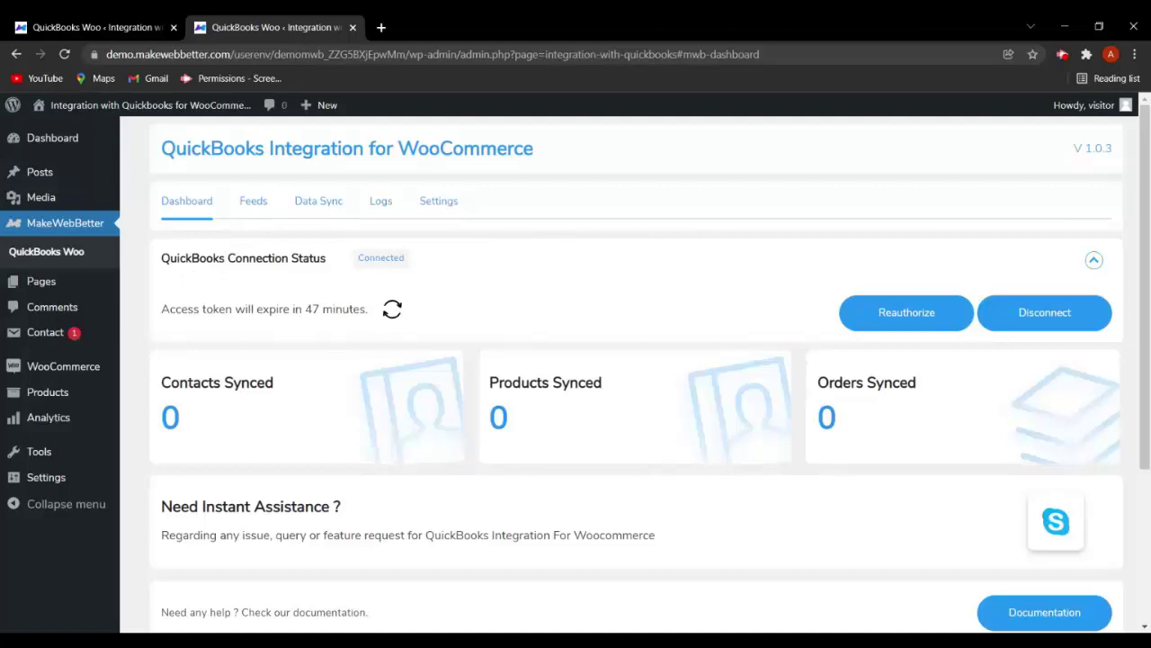
{"action": "left_click", "coordinate": [392, 311]}
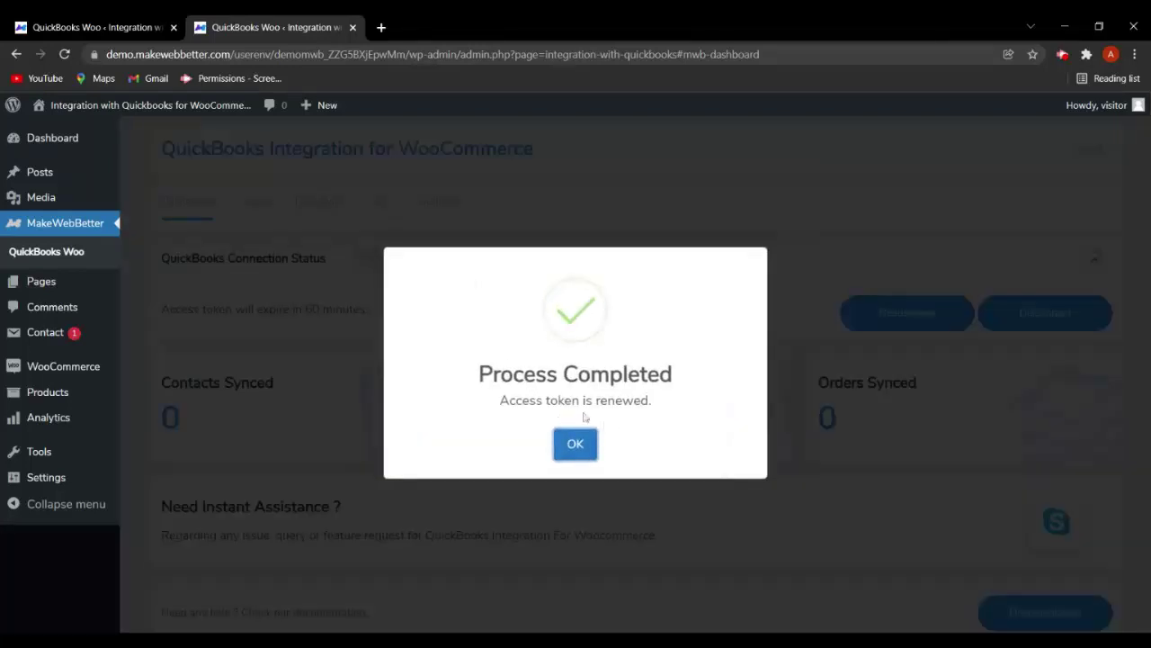
{"action": "left_click", "coordinate": [577, 442]}
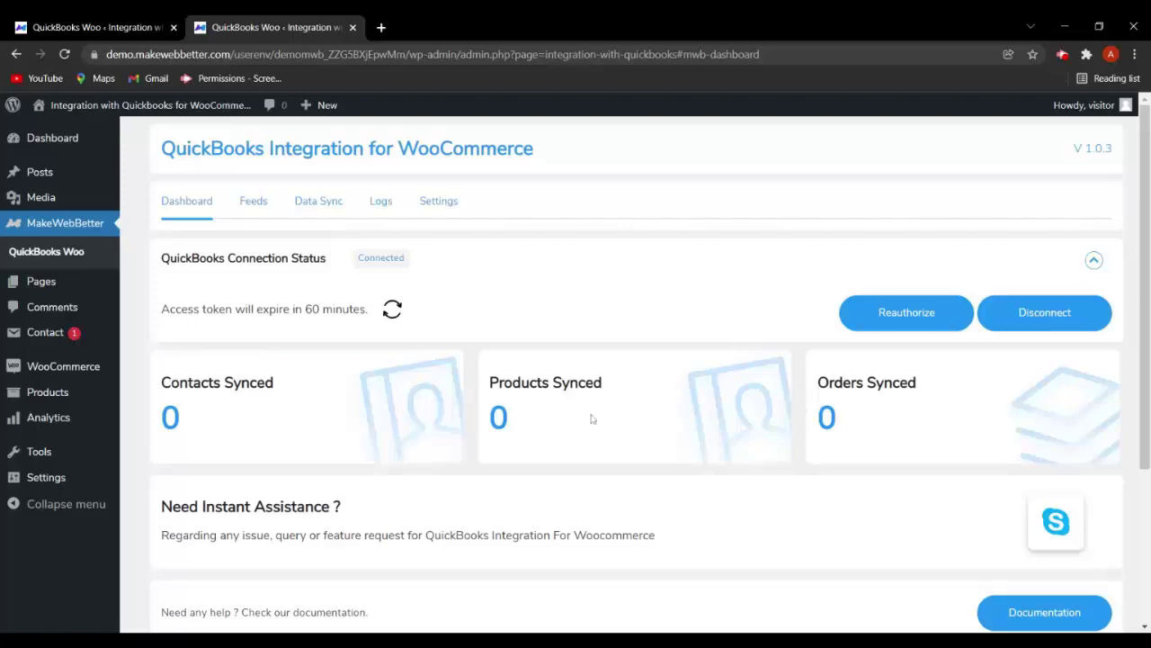
Examine the dashboard's synced contacts, products and orders, along with its documentation, support and contact options
{"action": "scroll", "coordinate": [270, 396], "scroll_direction": "down", "scroll_amount": 1}
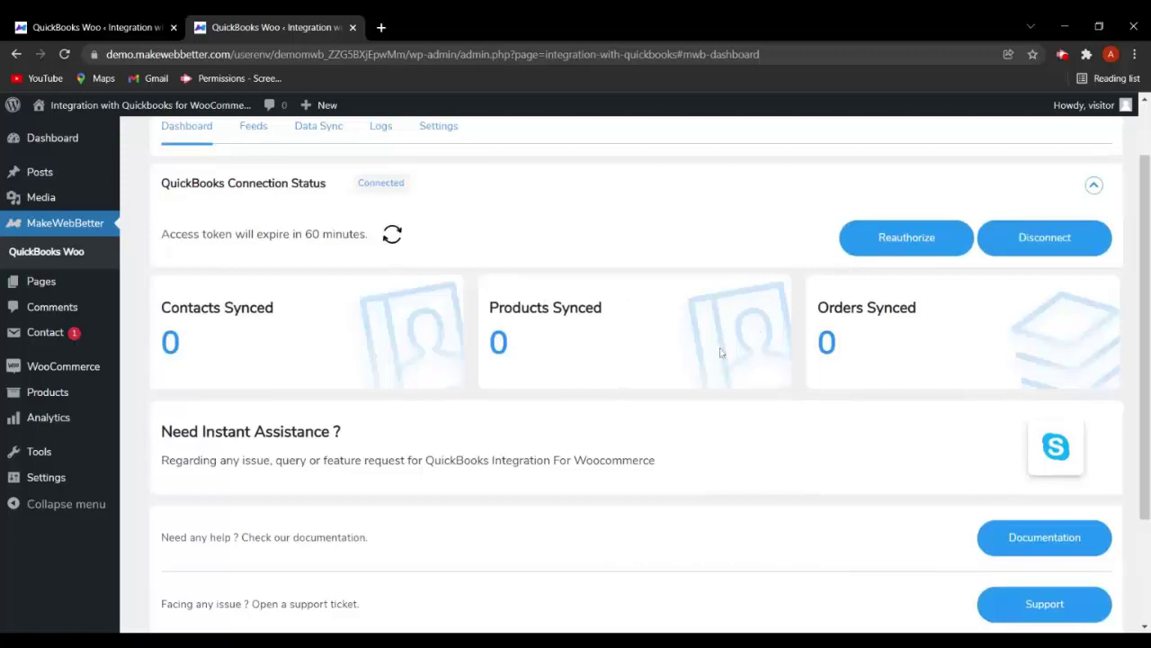
{"action": "scroll", "coordinate": [483, 365], "scroll_direction": "up", "scroll_amount": 1}
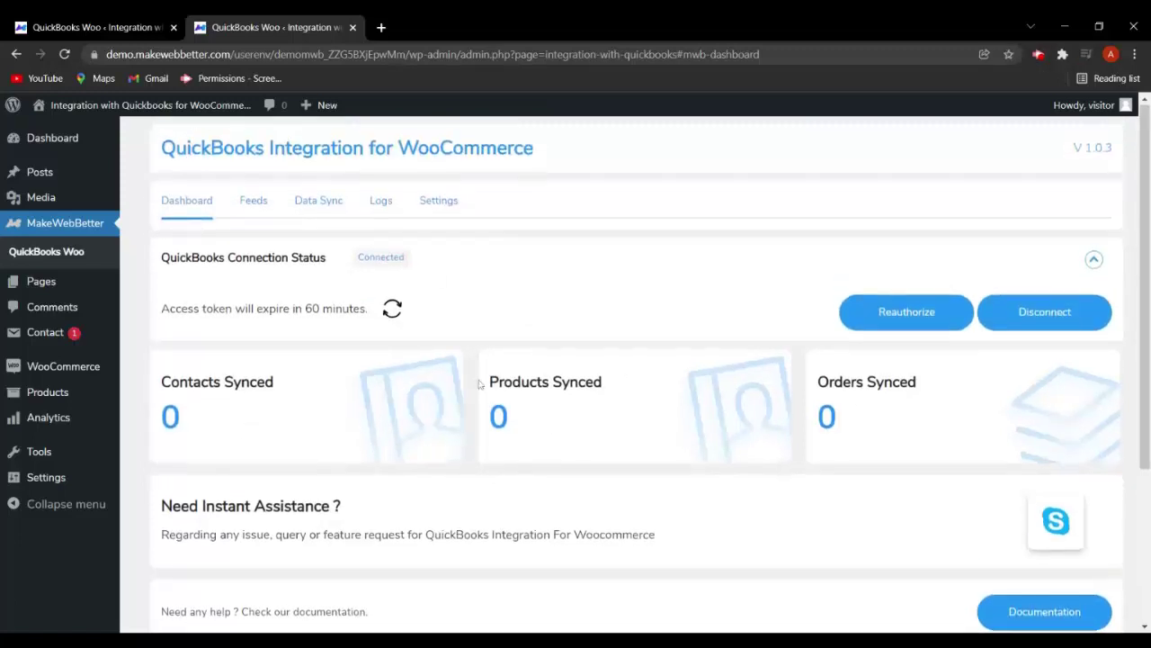
{"action": "scroll", "coordinate": [475, 397], "scroll_direction": "down", "scroll_amount": 2}
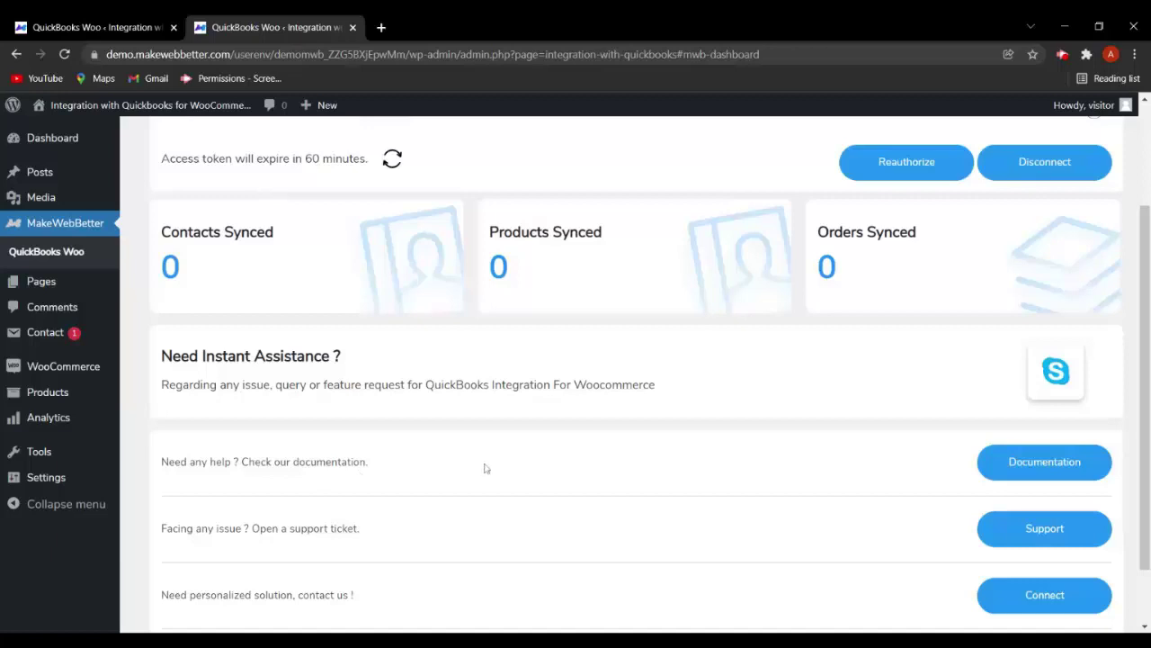
{"action": "scroll", "coordinate": [483, 468], "scroll_direction": "up", "scroll_amount": 3}
{"action": "scroll", "coordinate": [462, 465], "scroll_direction": "down", "scroll_amount": 3}
{"action": "scroll", "coordinate": [541, 490], "scroll_direction": "down", "scroll_amount": 1}
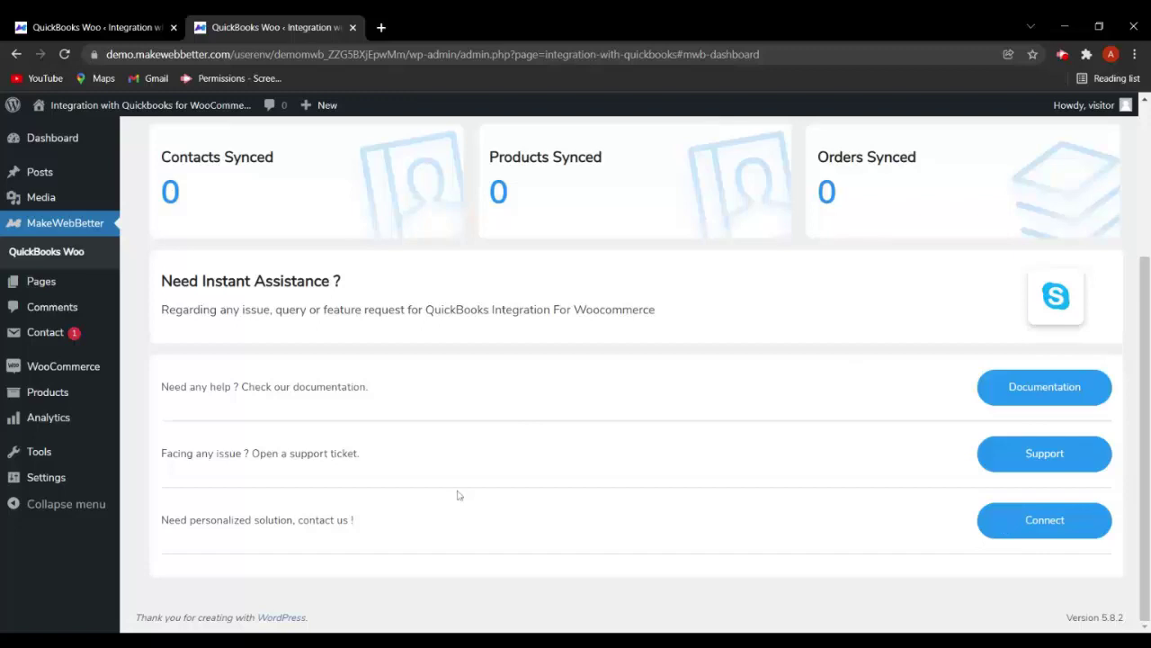
Open the integration's feeds list and toggle the Default Invoice Feed off and back on
{"action": "scroll", "coordinate": [458, 494], "scroll_direction": "up", "scroll_amount": 2}
{"action": "scroll", "coordinate": [466, 492], "scroll_direction": "up", "scroll_amount": 1}
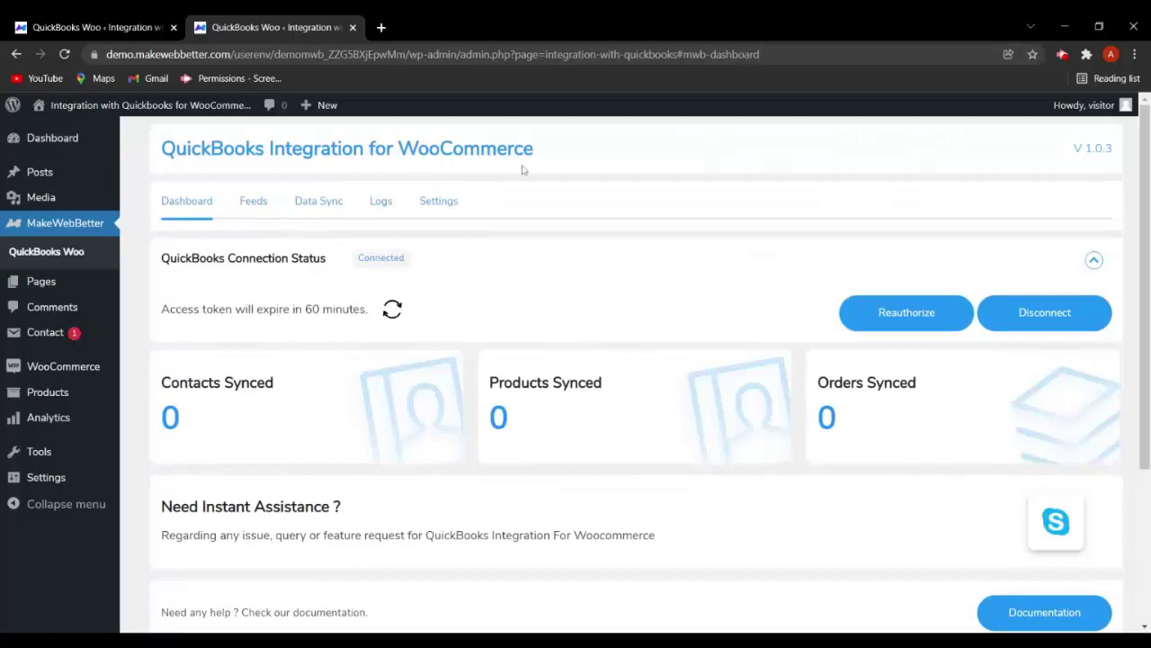
{"action": "left_click", "coordinate": [253, 202]}
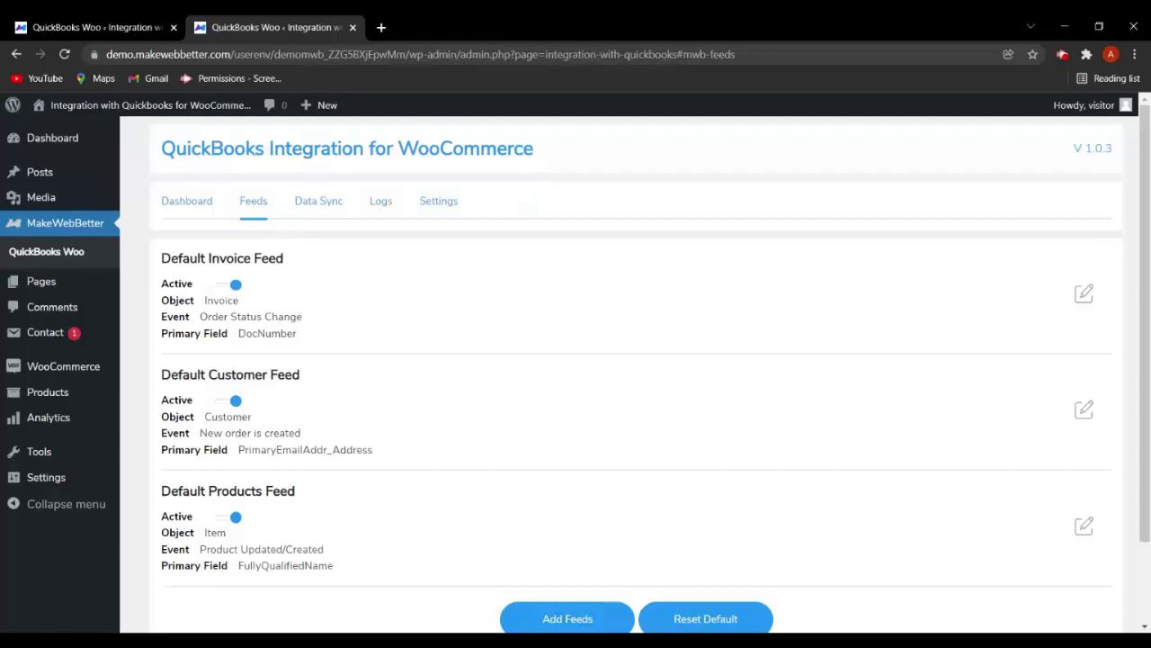
{"action": "left_click", "coordinate": [231, 286]}
{"action": "left_click", "coordinate": [231, 286]}
Review the default invoice, customer and products feeds and open the Default Invoice Feed for editing
{"action": "scroll", "coordinate": [301, 469], "scroll_direction": "down", "scroll_amount": 2}
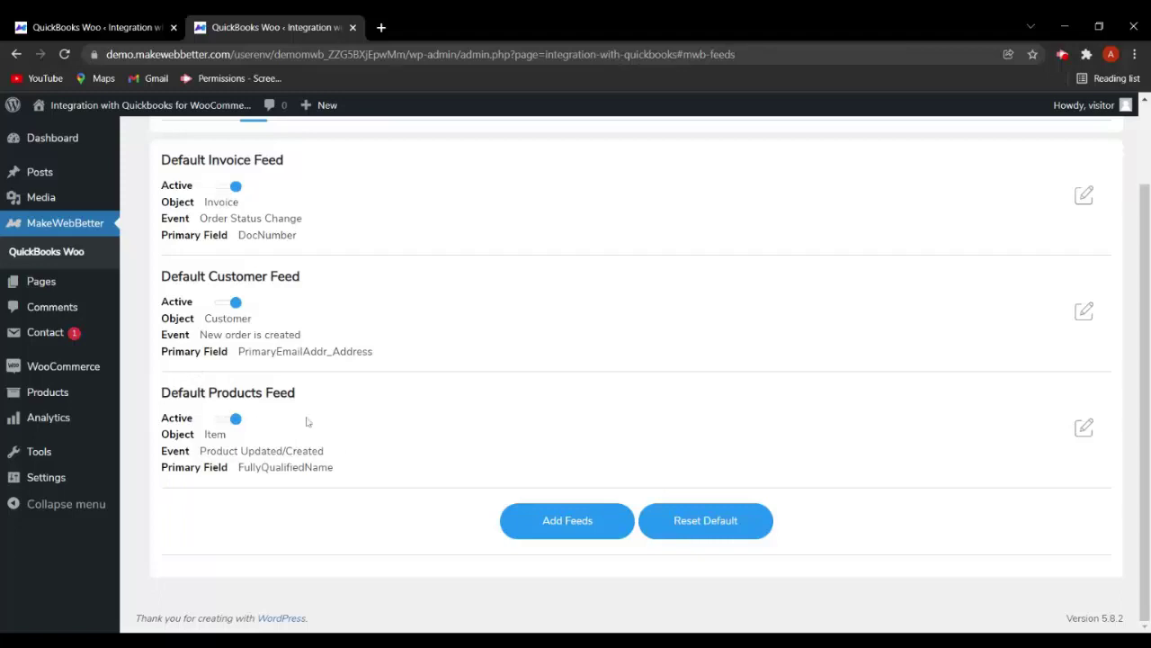
{"action": "scroll", "coordinate": [350, 437], "scroll_direction": "up", "scroll_amount": 2}
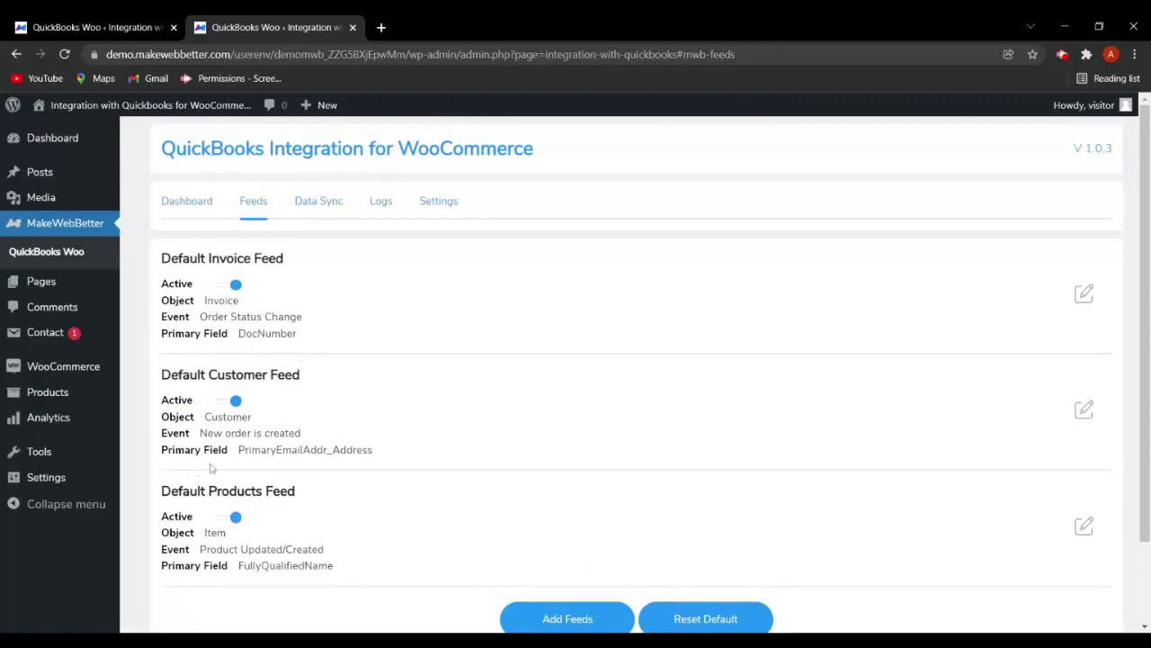
{"action": "scroll", "coordinate": [435, 527], "scroll_direction": "down", "scroll_amount": 1}
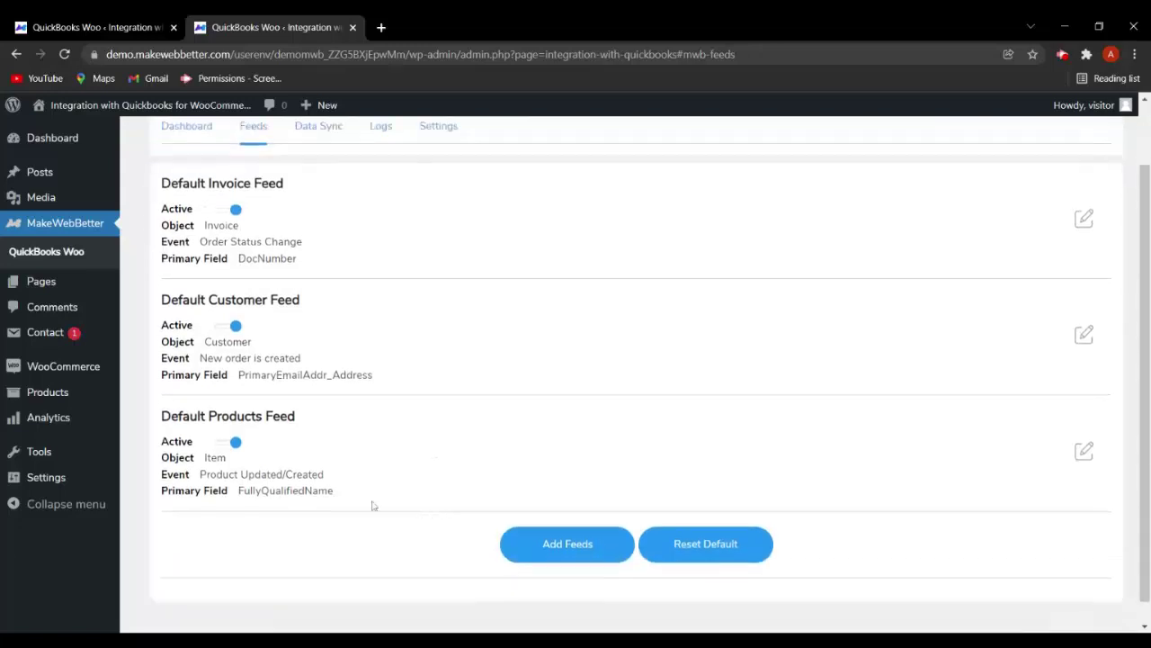
{"action": "scroll", "coordinate": [321, 506], "scroll_direction": "up", "scroll_amount": 1}
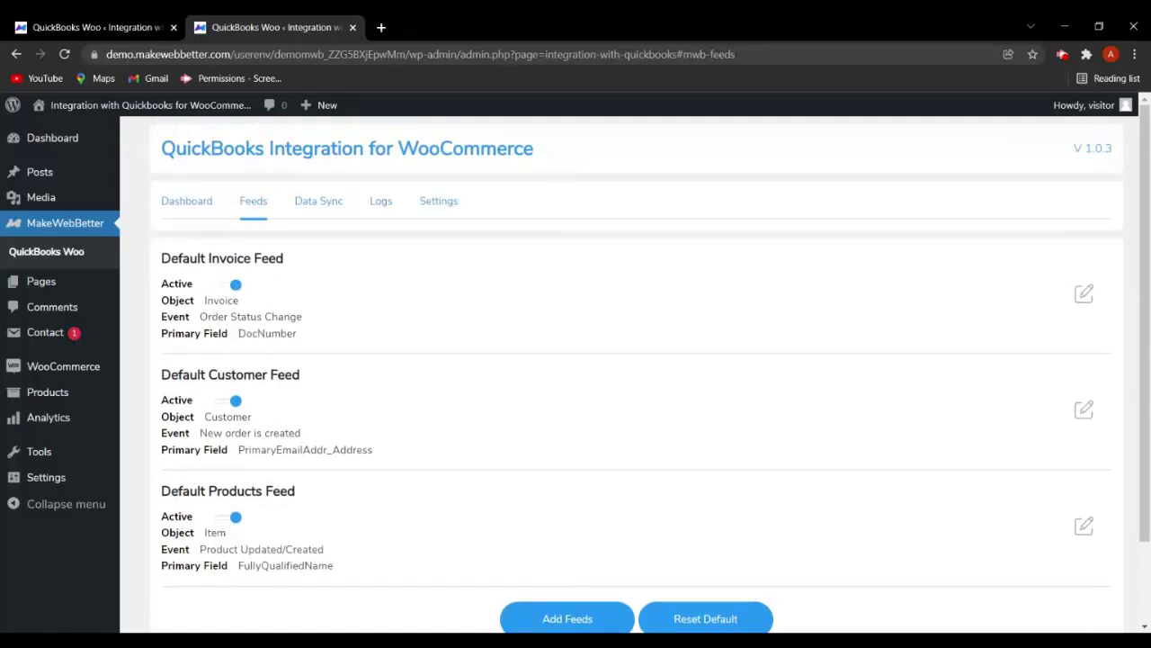
{"action": "left_click", "coordinate": [1085, 295]}
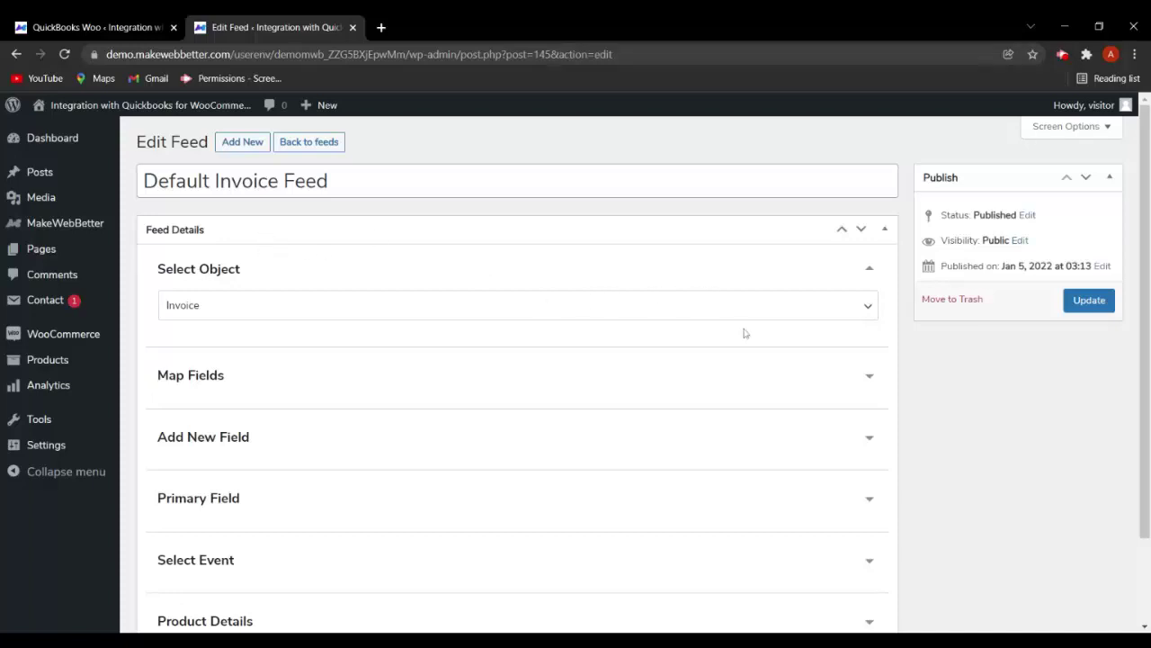
Try Item as the Default Invoice Feed's object and restore Invoice
{"action": "left_click", "coordinate": [770, 314]}
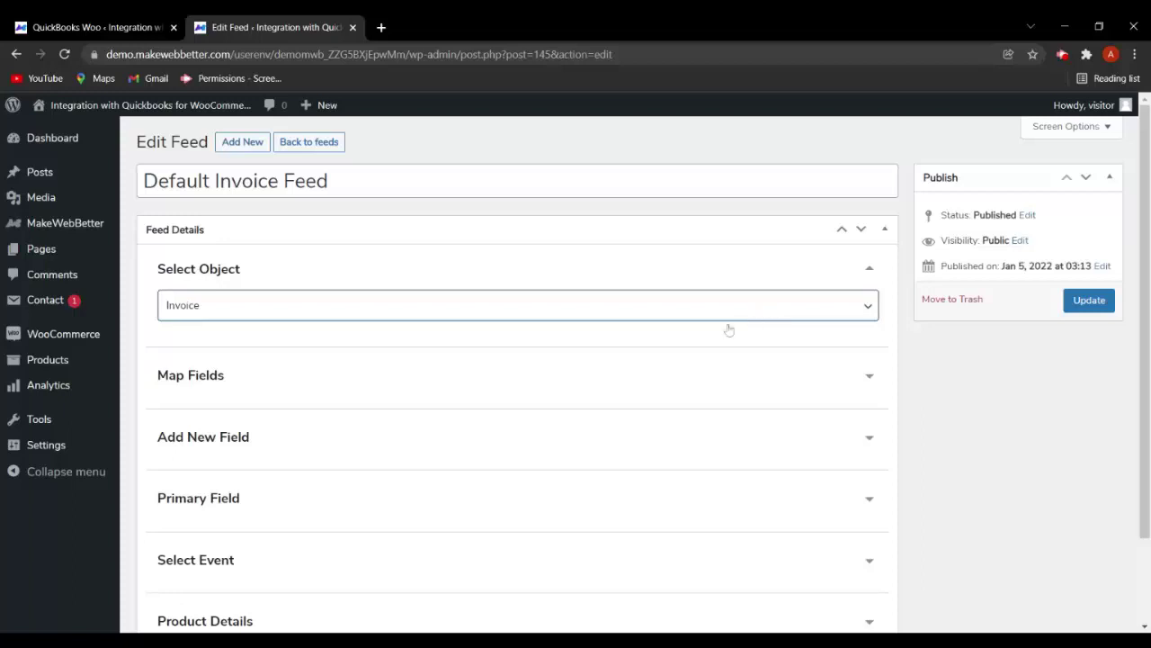
{"action": "key", "text": "Down"}
{"action": "key", "text": "Down"}
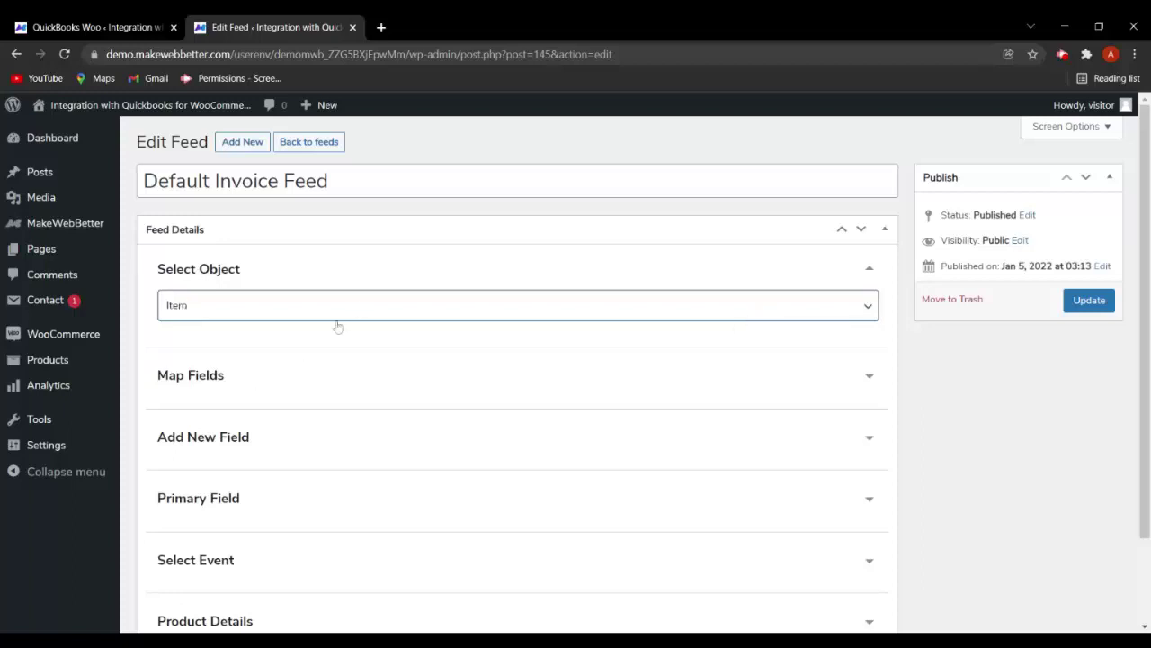
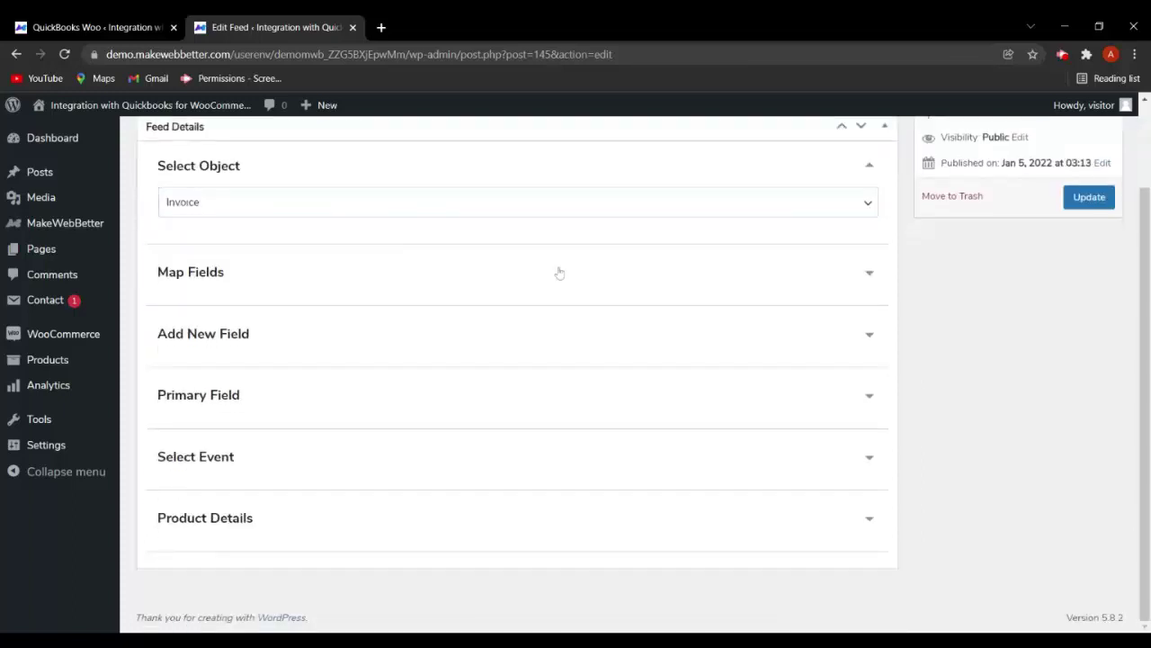
Expand the invoice feed's field mappings and examine the Doc Number and billing address fields
{"action": "scroll", "coordinate": [413, 407], "scroll_direction": "down", "scroll_amount": 1}
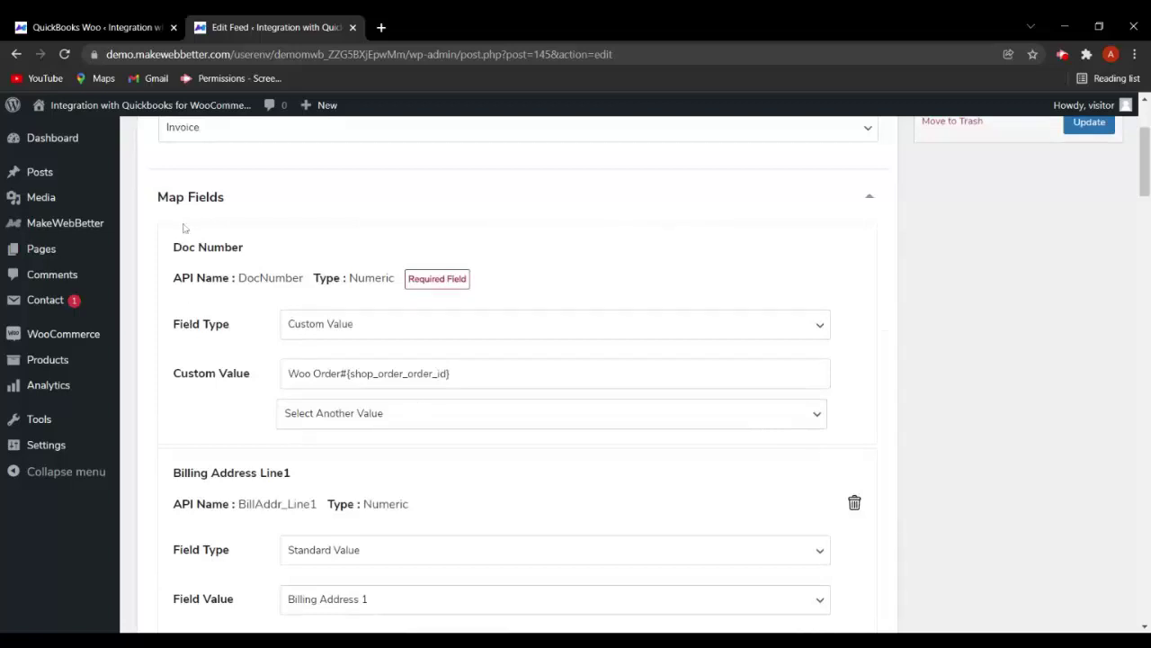
{"action": "scroll", "coordinate": [604, 345], "scroll_direction": "up", "scroll_amount": 2}
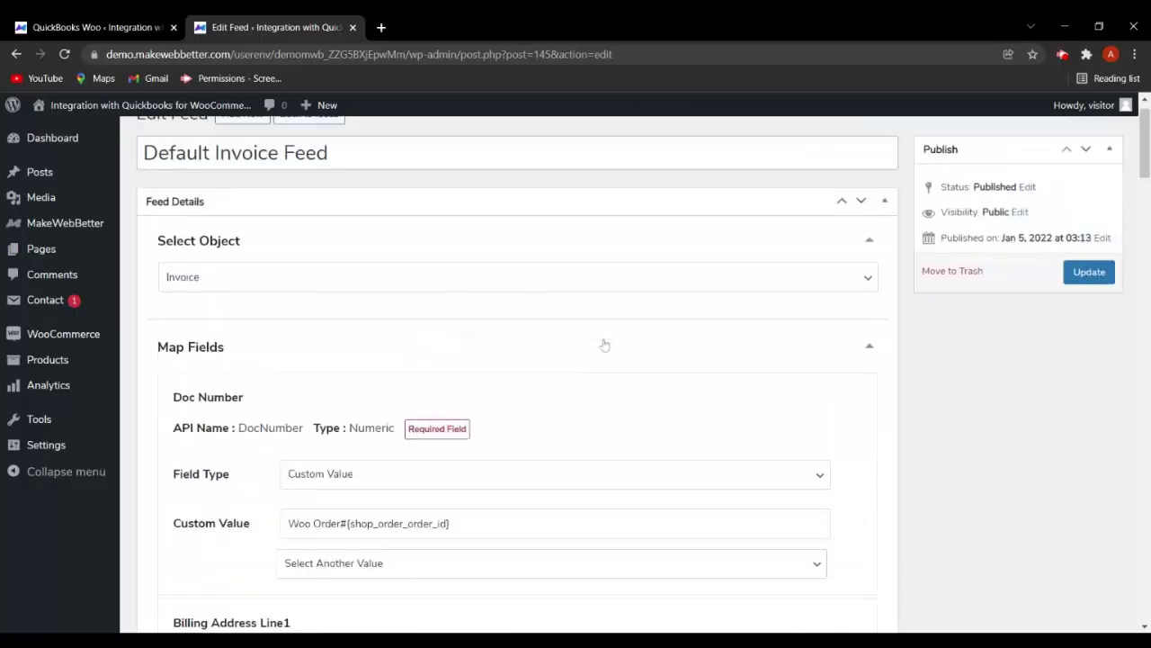
{"action": "scroll", "coordinate": [604, 345], "scroll_direction": "down", "scroll_amount": 6}
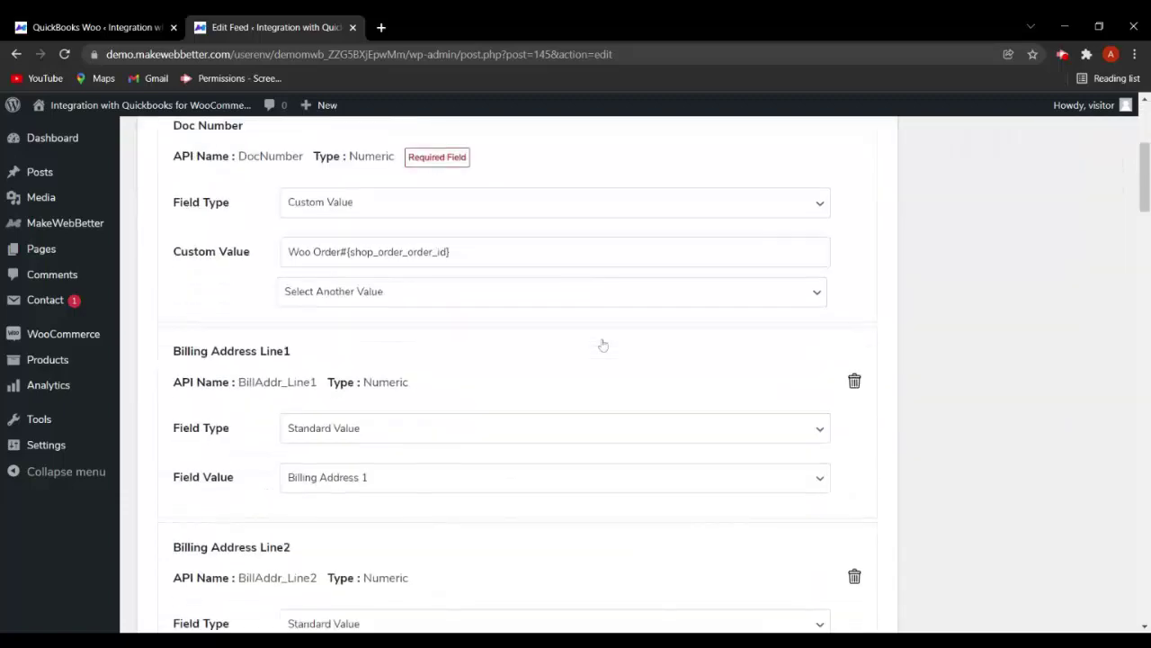
{"action": "scroll", "coordinate": [601, 345], "scroll_direction": "up", "scroll_amount": 2}
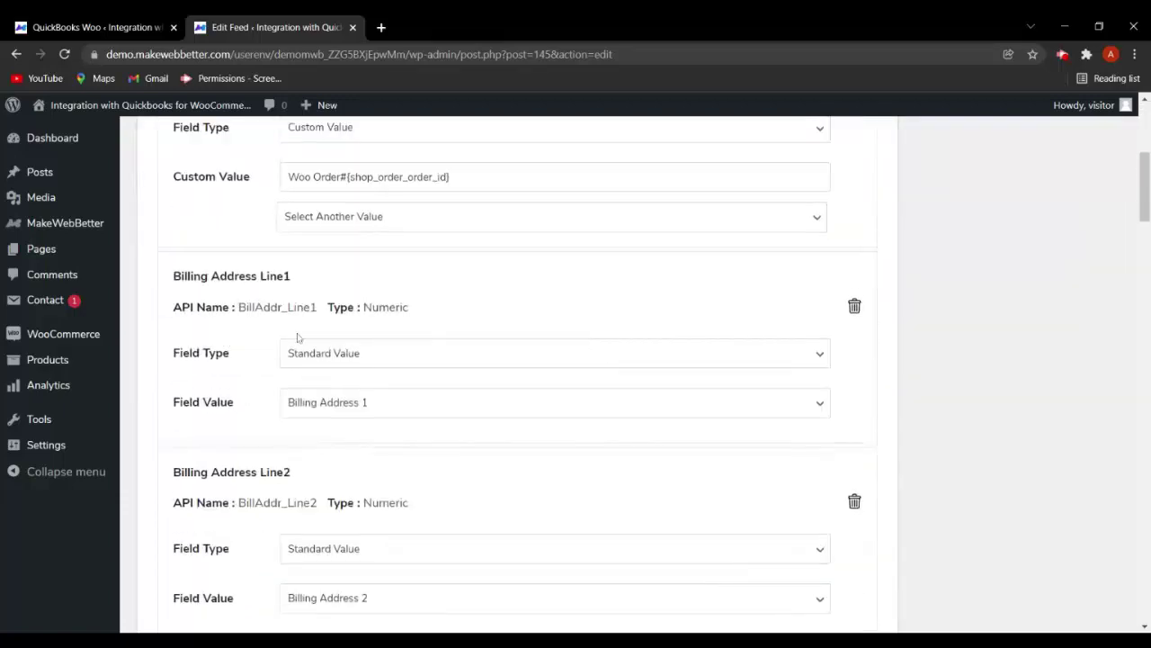
{"action": "scroll", "coordinate": [229, 314], "scroll_direction": "up", "scroll_amount": 2}
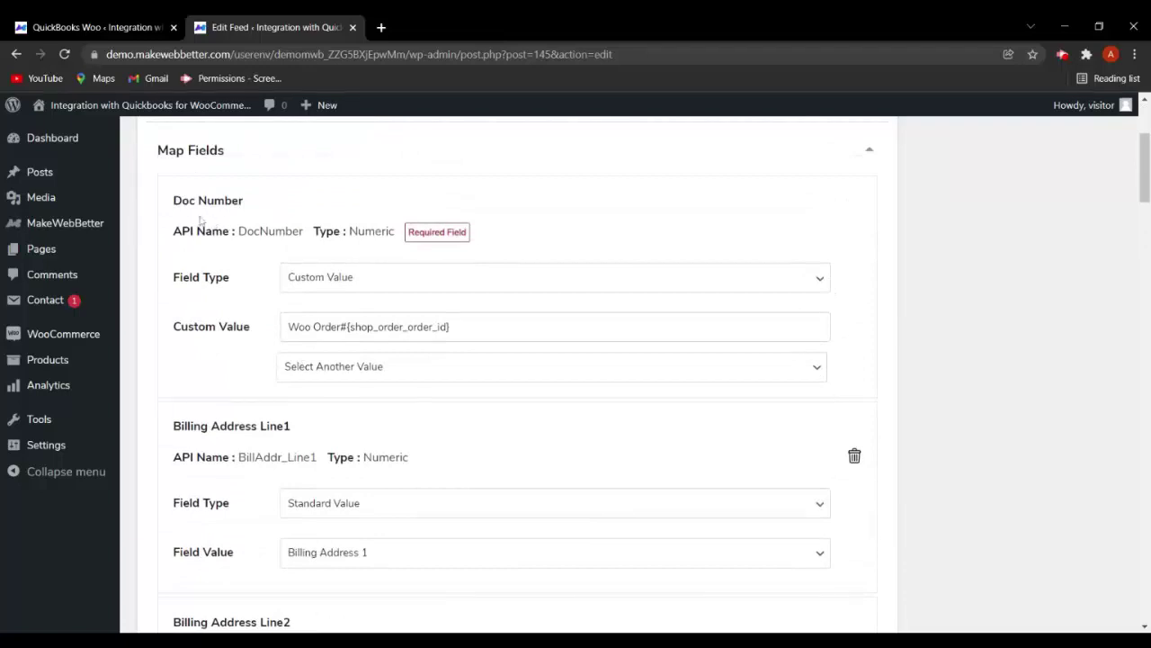
{"action": "scroll", "coordinate": [321, 257], "scroll_direction": "down", "scroll_amount": 2}
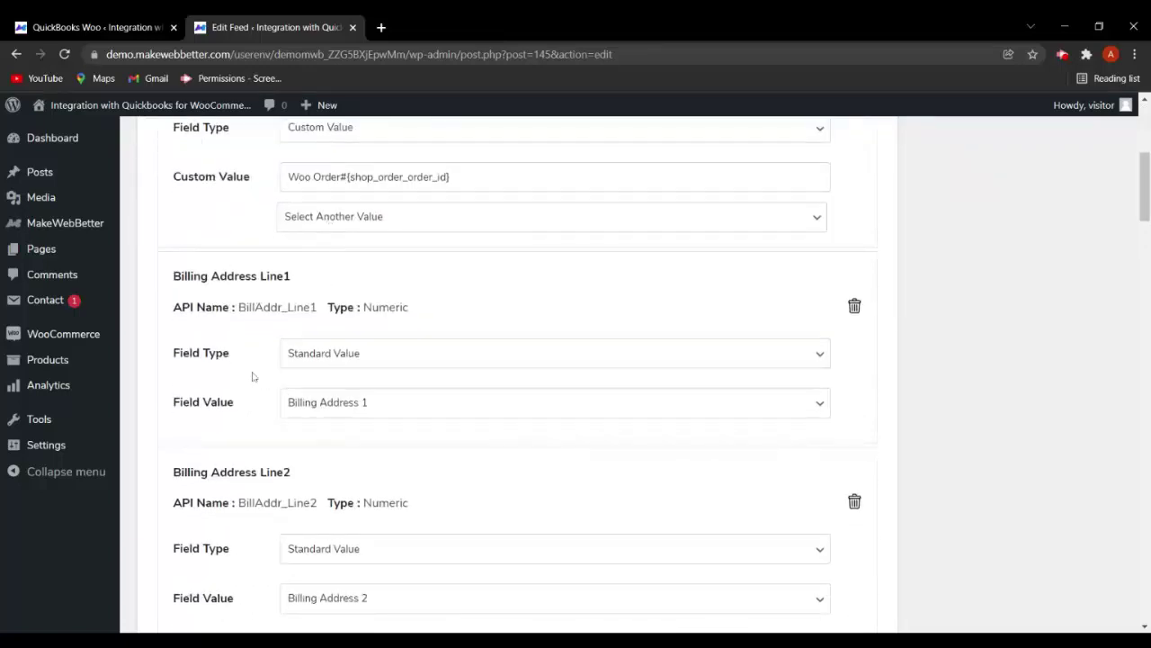
Try Custom Value as the field type of Billing Address Line1 and restore Standard Value
{"action": "left_click", "coordinate": [377, 358]}
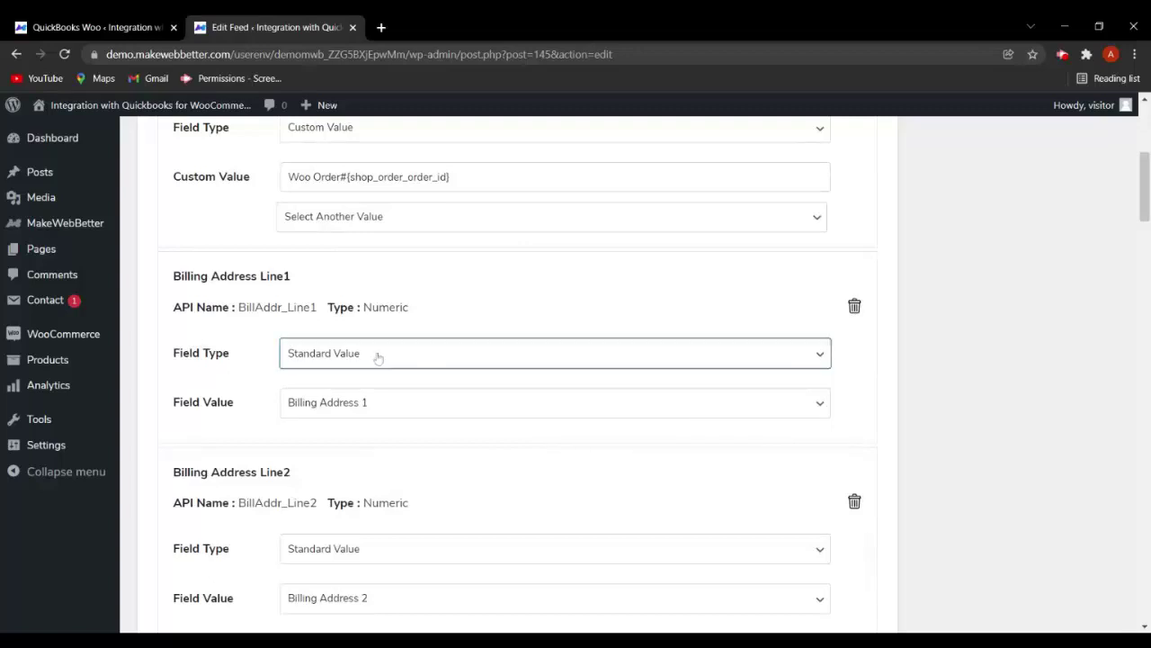
{"action": "left_click", "coordinate": [377, 374]}
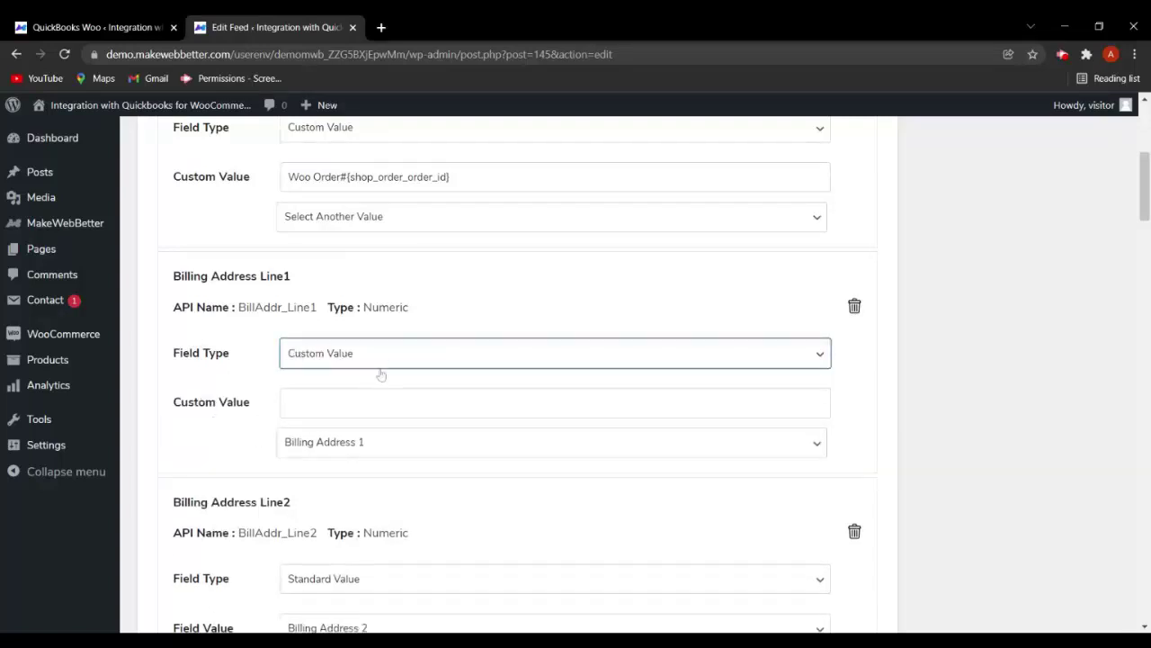
{"action": "key", "text": "Up"}
Examine the invoice feed's remaining field mappings, from the billing address through to Print Status
{"action": "scroll", "coordinate": [398, 417], "scroll_direction": "down", "scroll_amount": 2}
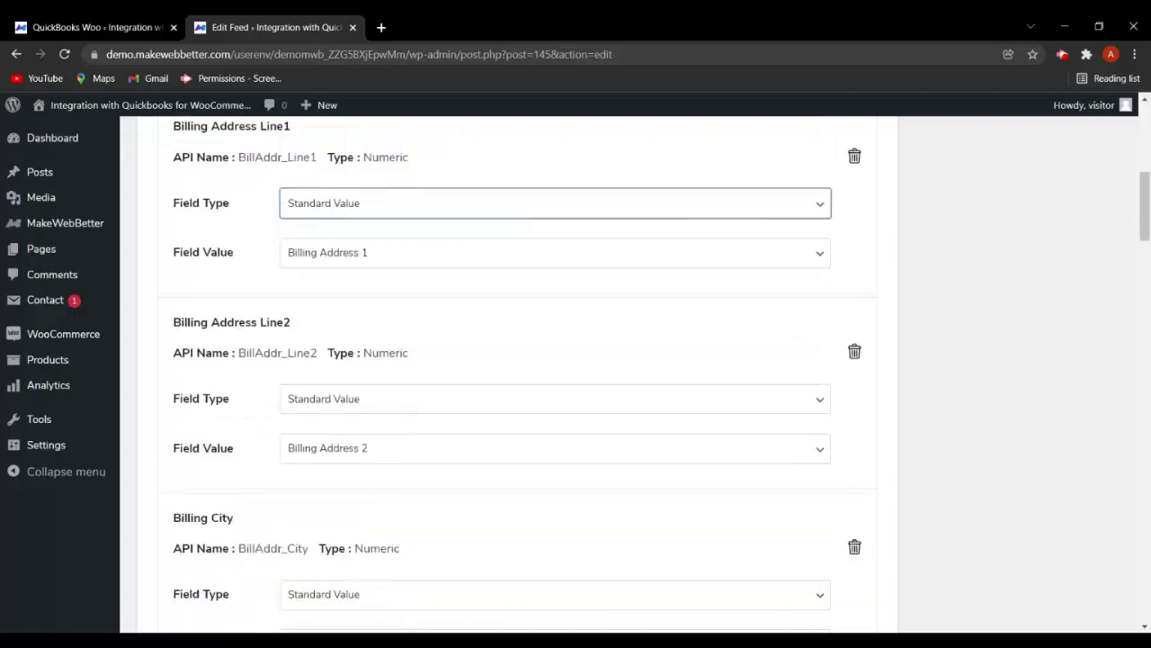
{"action": "scroll", "coordinate": [437, 285], "scroll_direction": "down", "scroll_amount": 1}
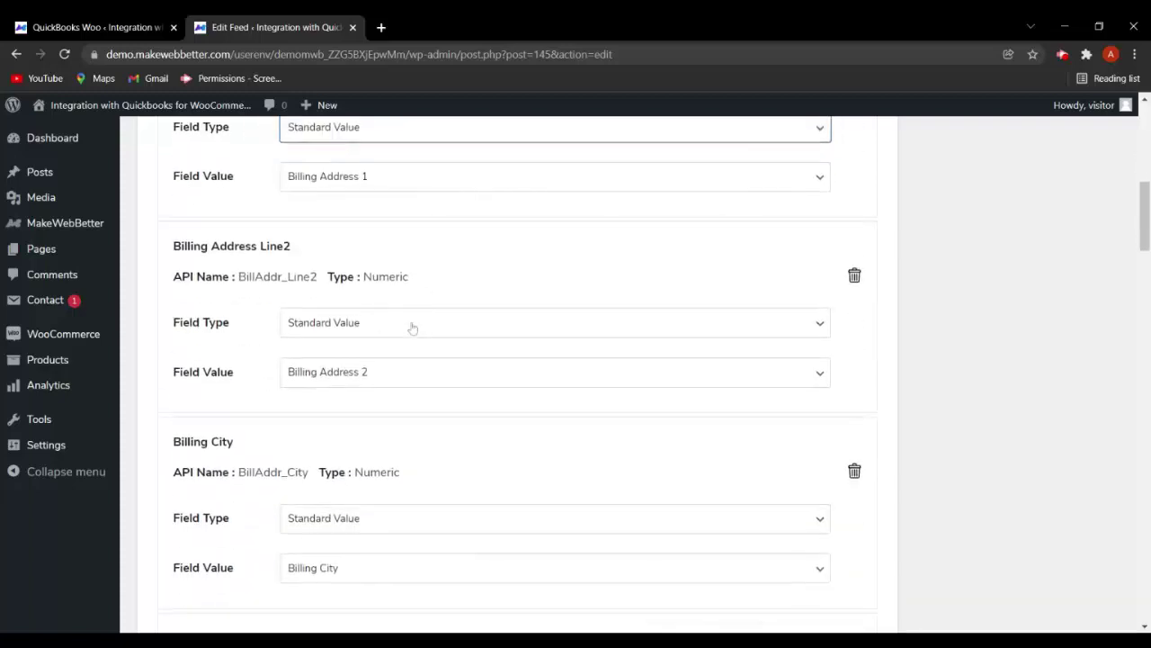
{"action": "scroll", "coordinate": [413, 328], "scroll_direction": "down", "scroll_amount": 2}
{"action": "scroll", "coordinate": [363, 424], "scroll_direction": "down", "scroll_amount": 2}
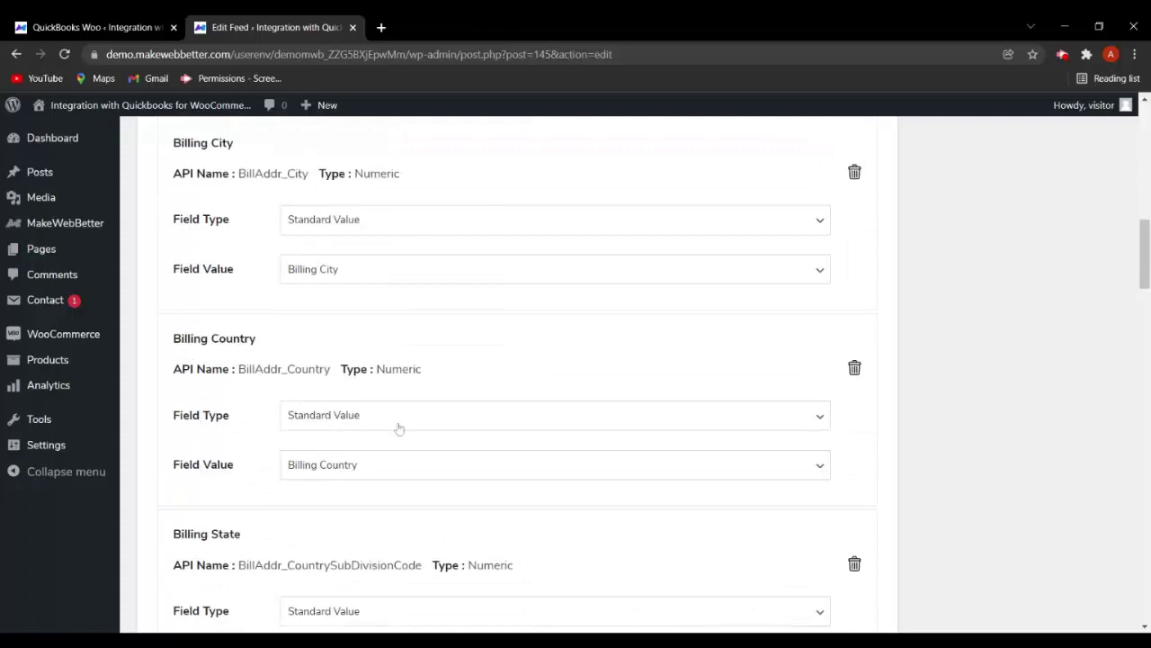
{"action": "scroll", "coordinate": [504, 481], "scroll_direction": "down", "scroll_amount": 4}
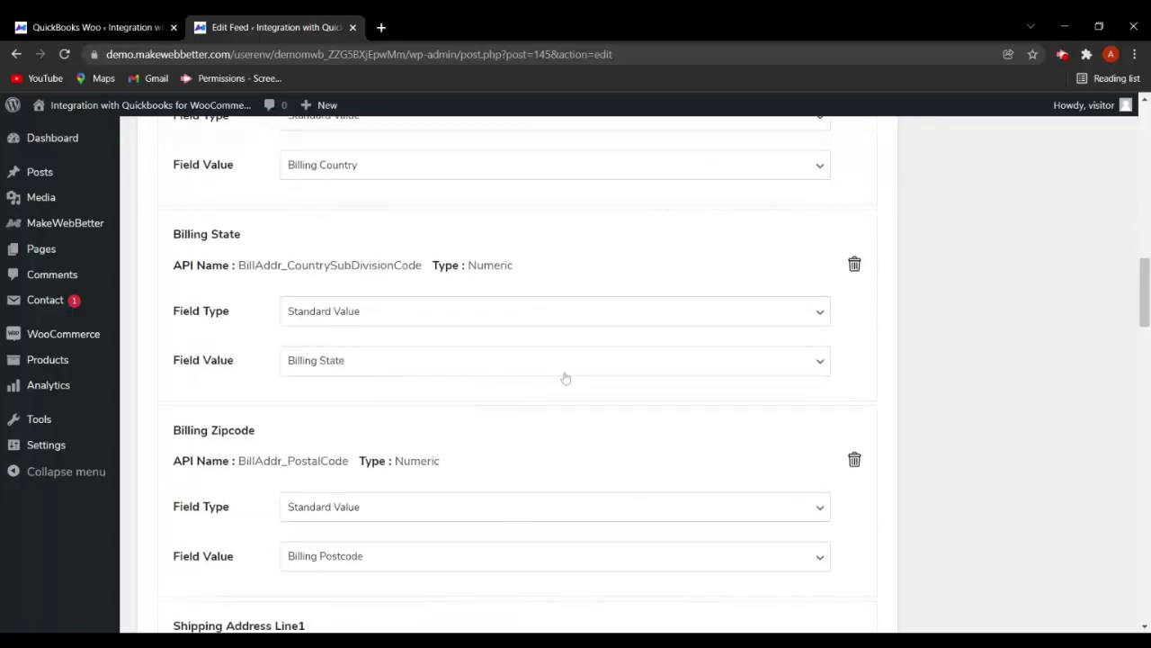
{"action": "scroll", "coordinate": [565, 378], "scroll_direction": "down", "scroll_amount": 10}
{"action": "scroll", "coordinate": [569, 431], "scroll_direction": "down", "scroll_amount": 15}
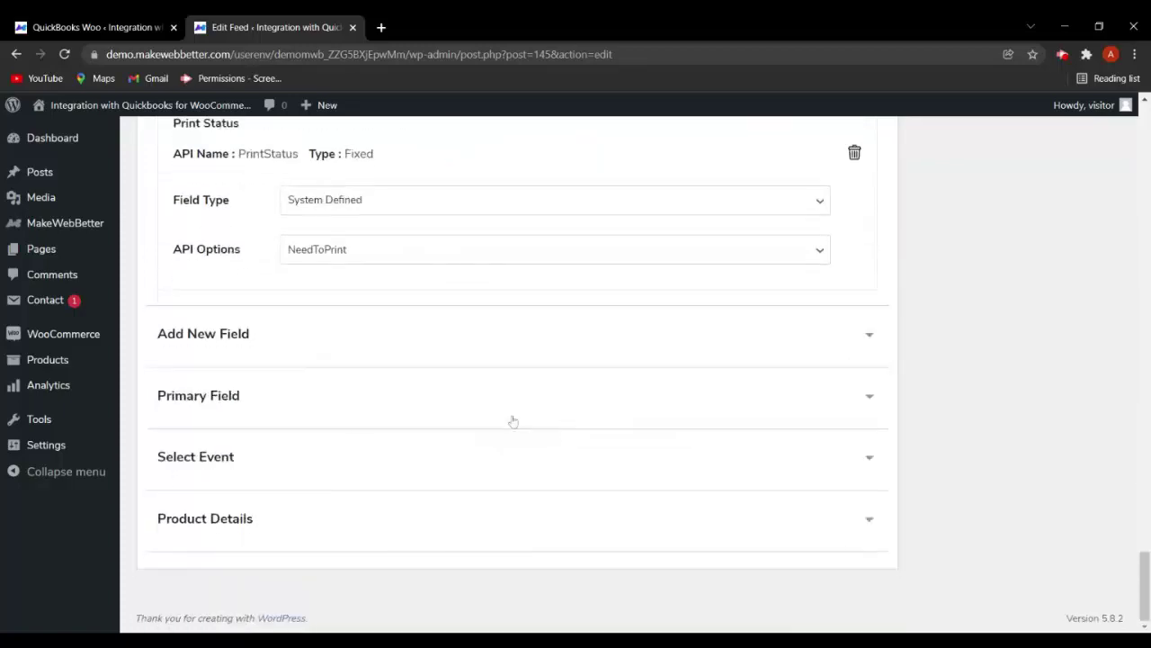
Expand the Add New Field section, try Currency Label as the field and reset the choice to No Options Selected
{"action": "left_click", "coordinate": [200, 340]}
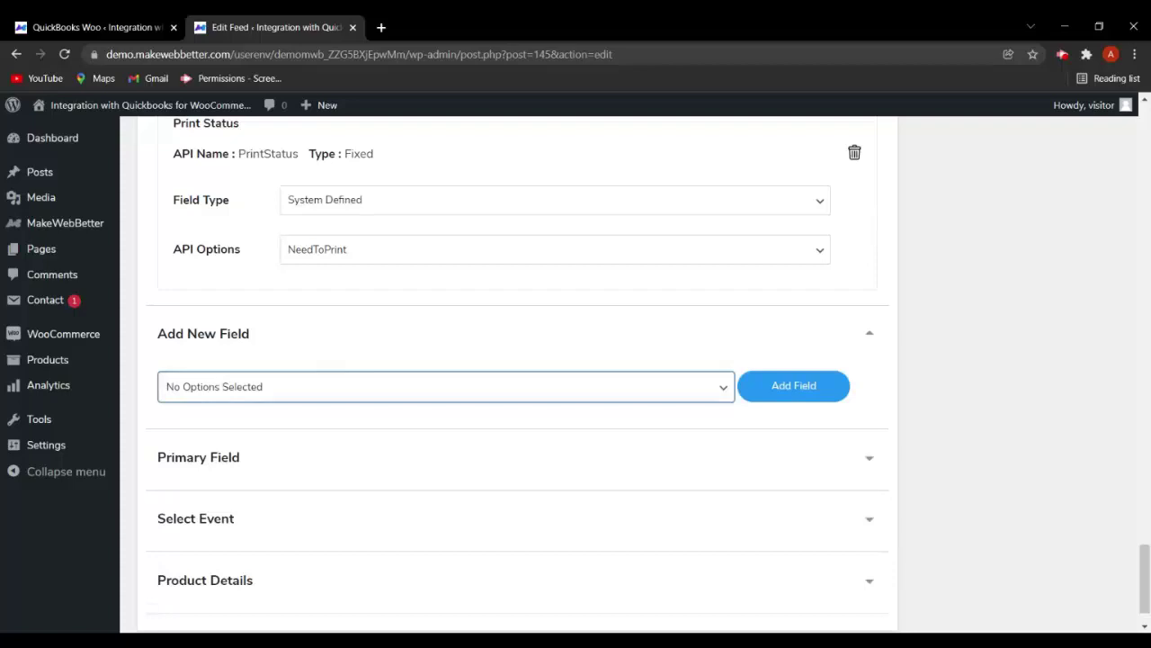
{"action": "left_click", "coordinate": [262, 362]}
{"action": "left_click", "coordinate": [263, 376]}
{"action": "left_click", "coordinate": [257, 376]}
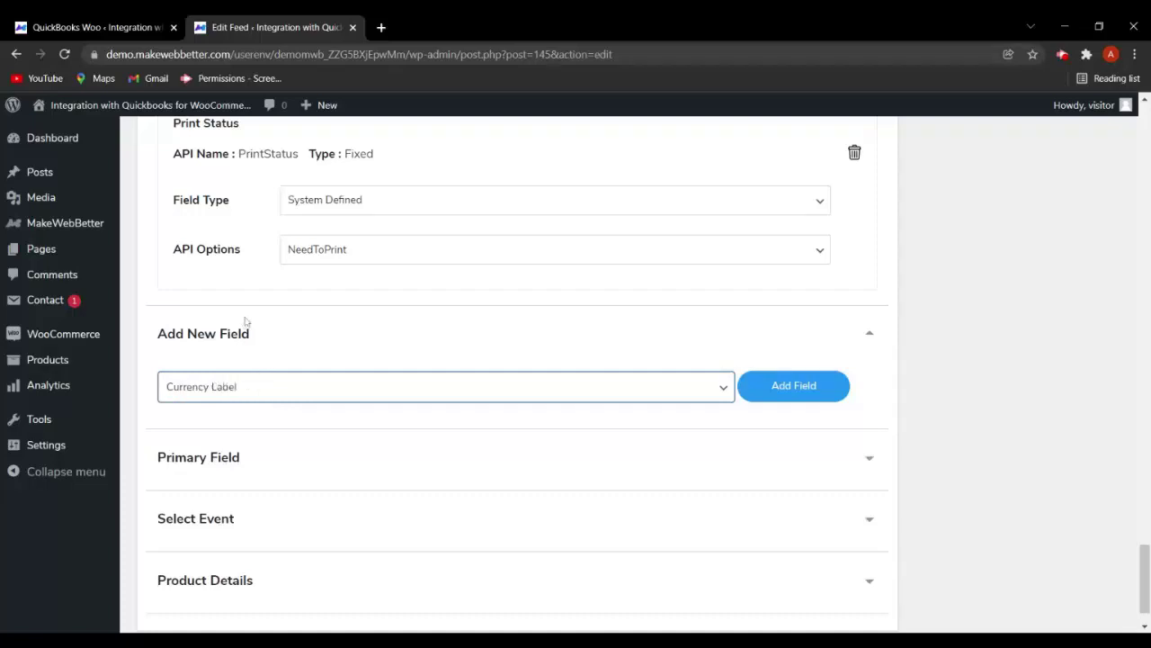
{"action": "left_click", "coordinate": [351, 377]}
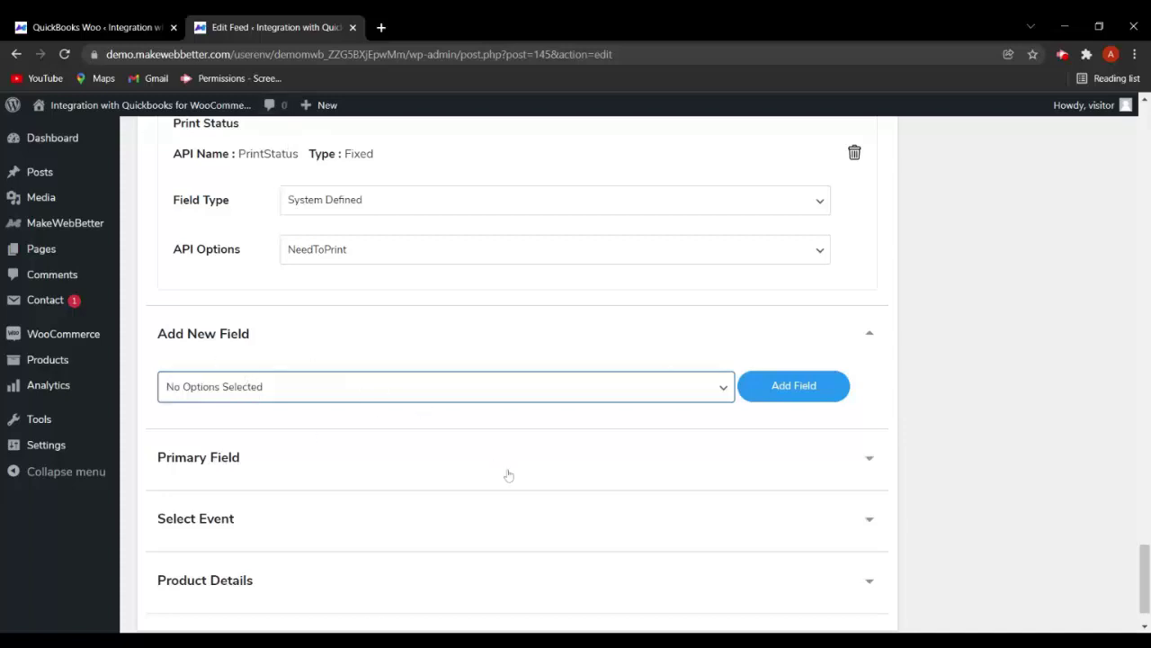
Expand the Primary Field section and check which fields can serve as the invoice feed's primary key
{"action": "left_click", "coordinate": [852, 459]}
{"action": "scroll", "coordinate": [306, 352], "scroll_direction": "down", "scroll_amount": 2}
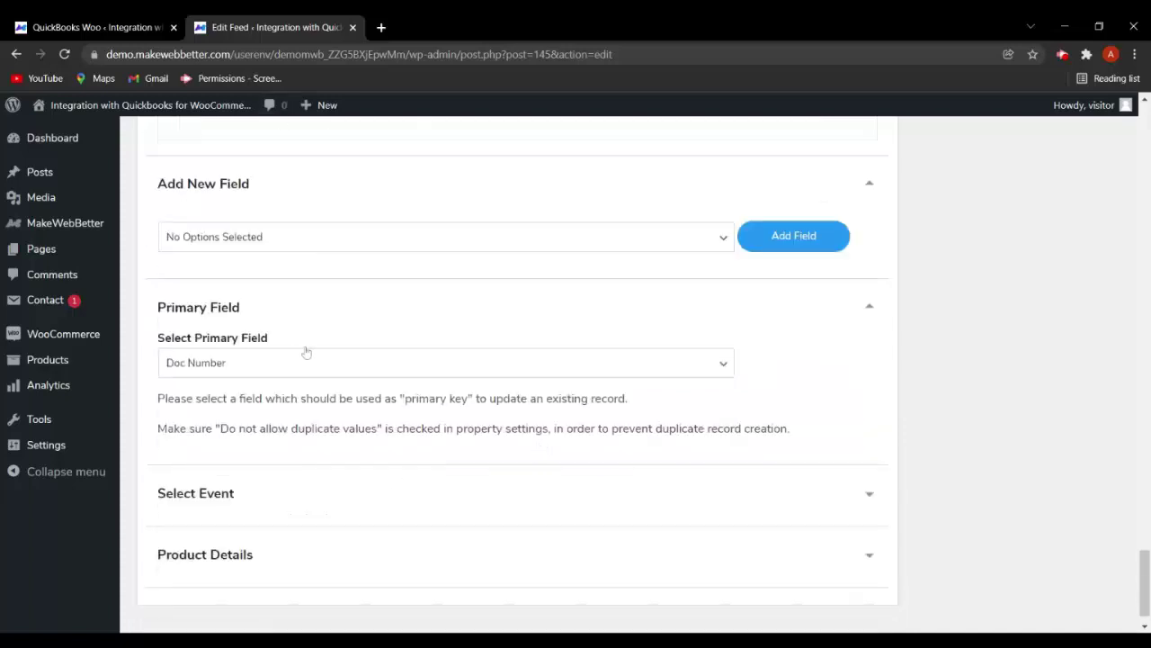
{"action": "left_click", "coordinate": [290, 358]}
{"action": "left_click", "coordinate": [984, 402]}
{"action": "scroll", "coordinate": [467, 435], "scroll_direction": "down", "scroll_amount": 1}
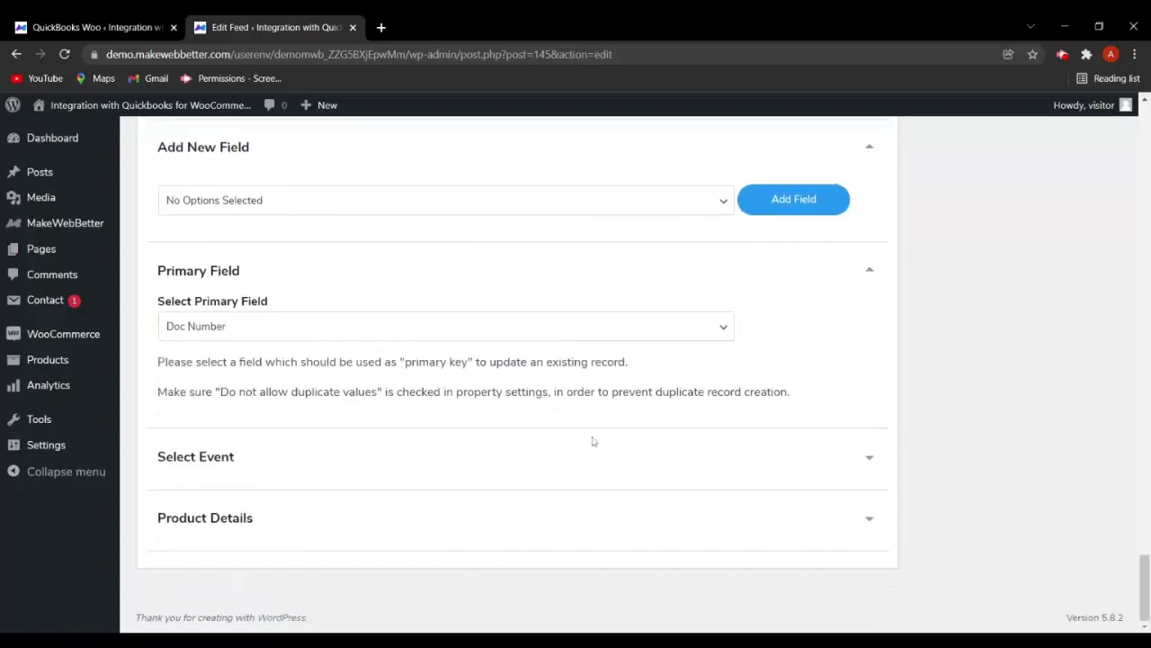
Expand the Select Event section and browse the events that can trigger the invoice feed
{"action": "left_click", "coordinate": [840, 458]}
{"action": "scroll", "coordinate": [574, 468], "scroll_direction": "down", "scroll_amount": 1}
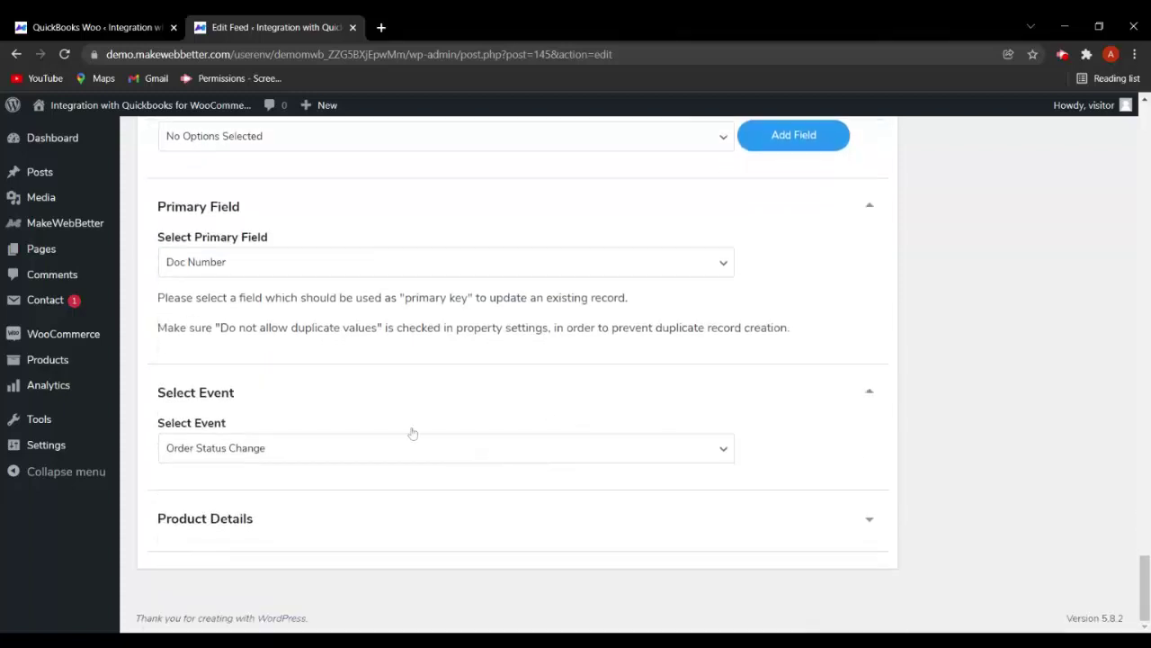
{"action": "left_click", "coordinate": [259, 456]}
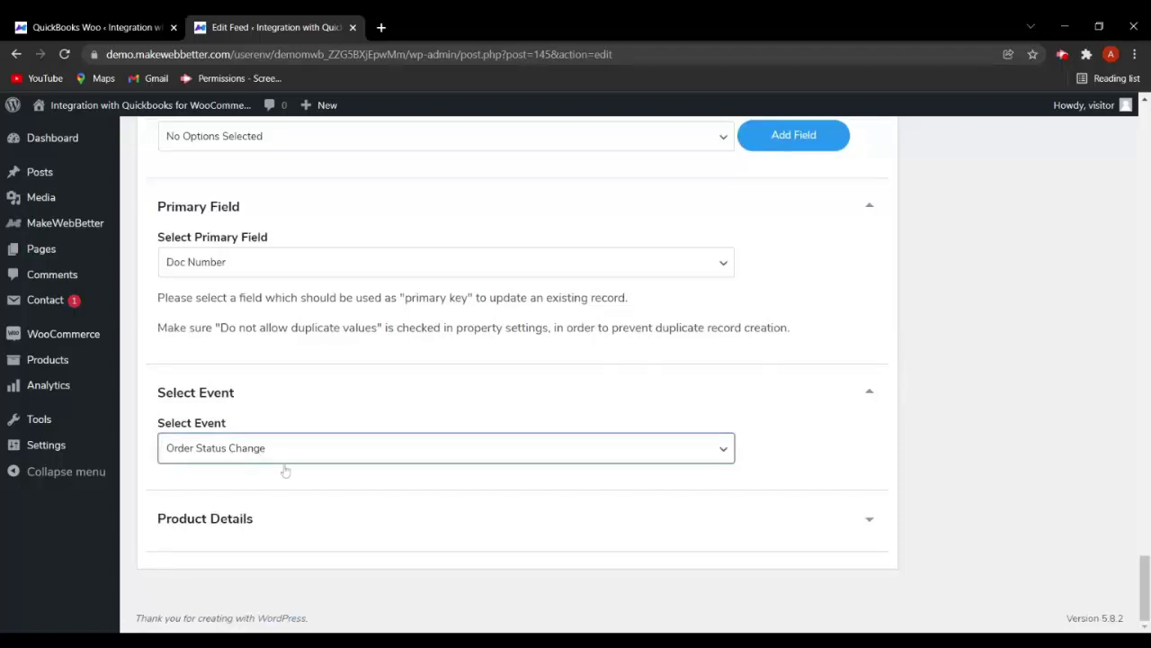
{"action": "left_click", "coordinate": [266, 457]}
{"action": "key", "text": "Down"}
{"action": "key", "text": "Down"}
{"action": "key", "text": "Up"}
{"action": "left_click", "coordinate": [940, 383]}
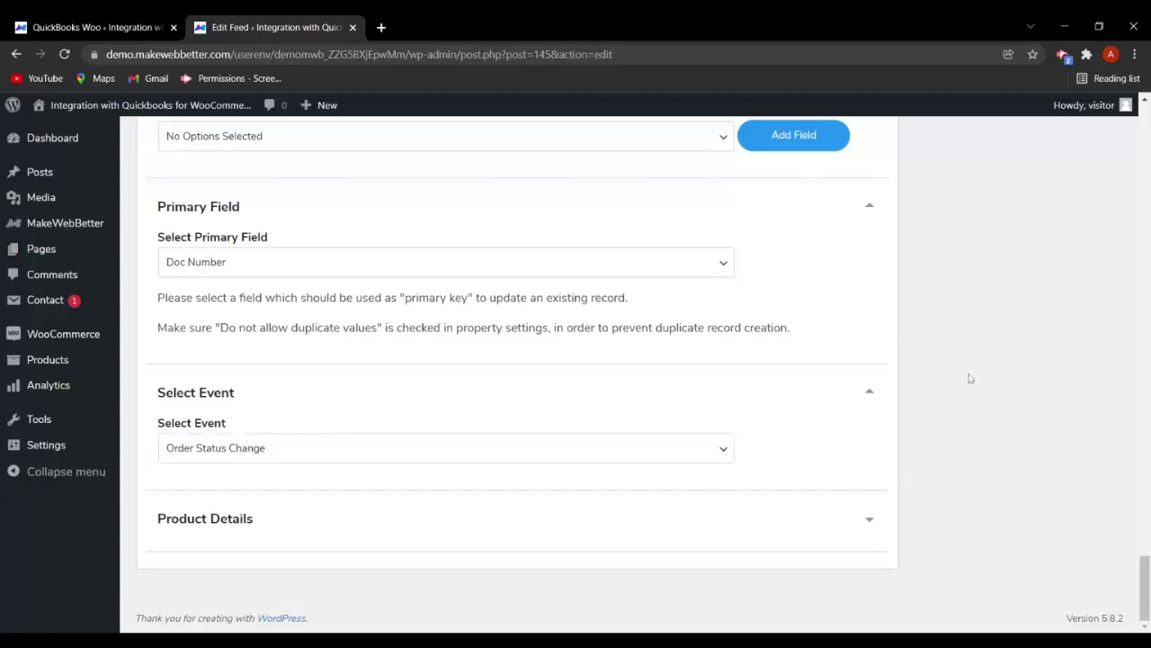
Leave the Default Invoice Feed without updating it and return to the feeds list
{"action": "scroll", "coordinate": [779, 515], "scroll_direction": "up", "scroll_amount": 8}
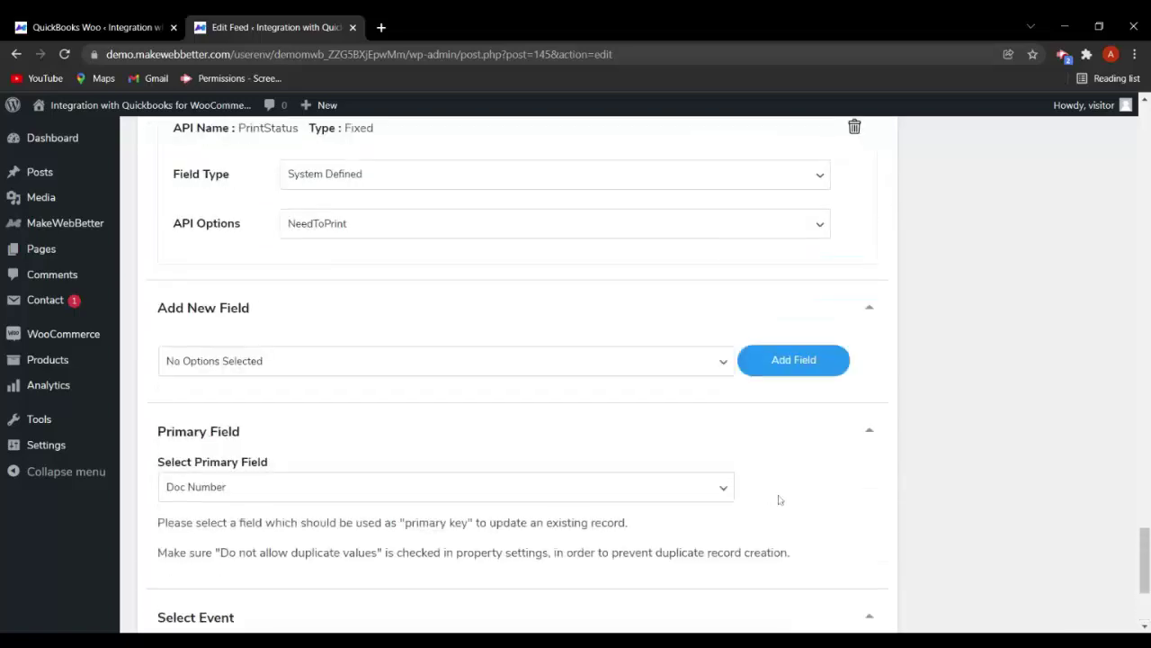
{"action": "scroll", "coordinate": [760, 511], "scroll_direction": "up", "scroll_amount": 20}
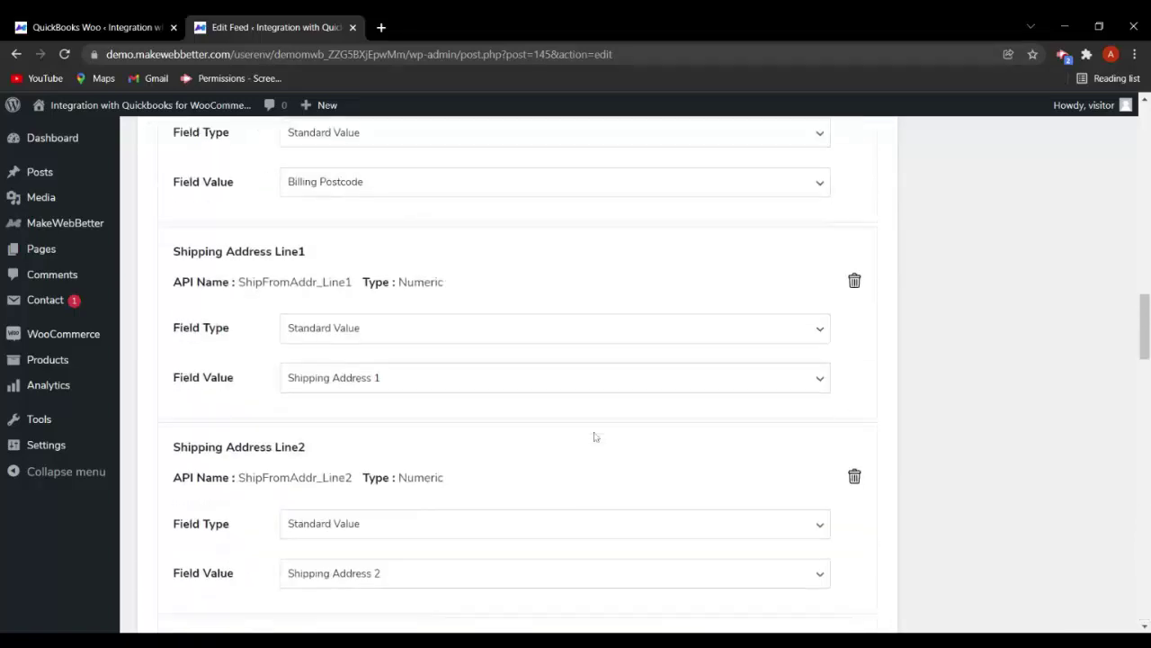
{"action": "scroll", "coordinate": [594, 435], "scroll_direction": "up", "scroll_amount": 15}
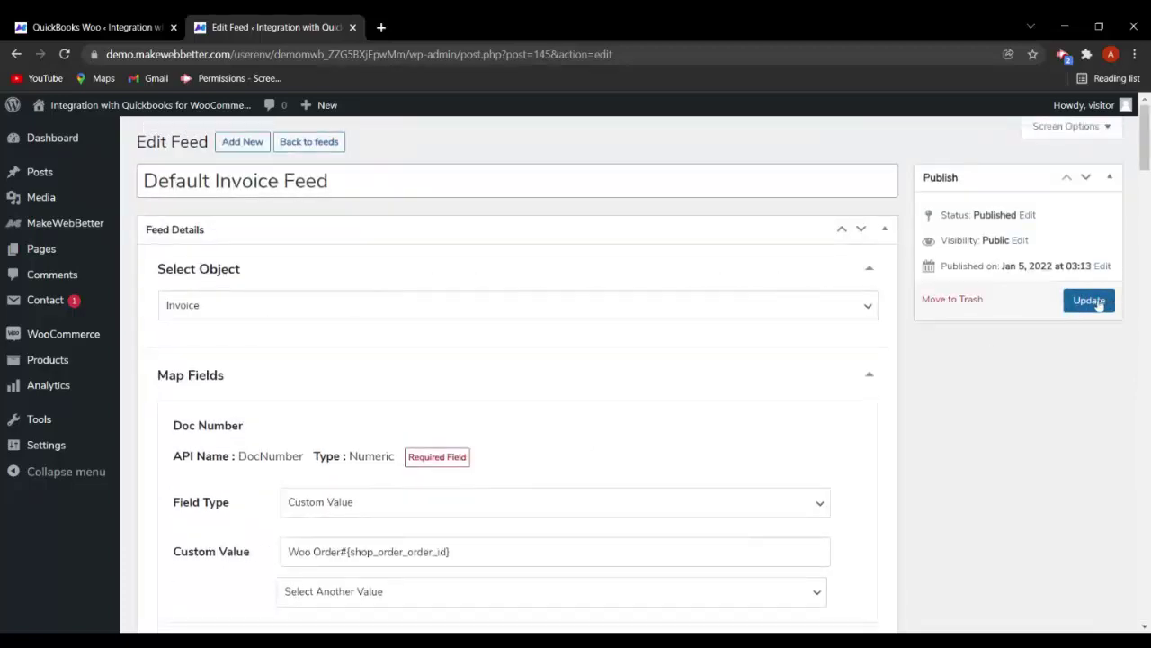
{"action": "left_click", "coordinate": [309, 142]}
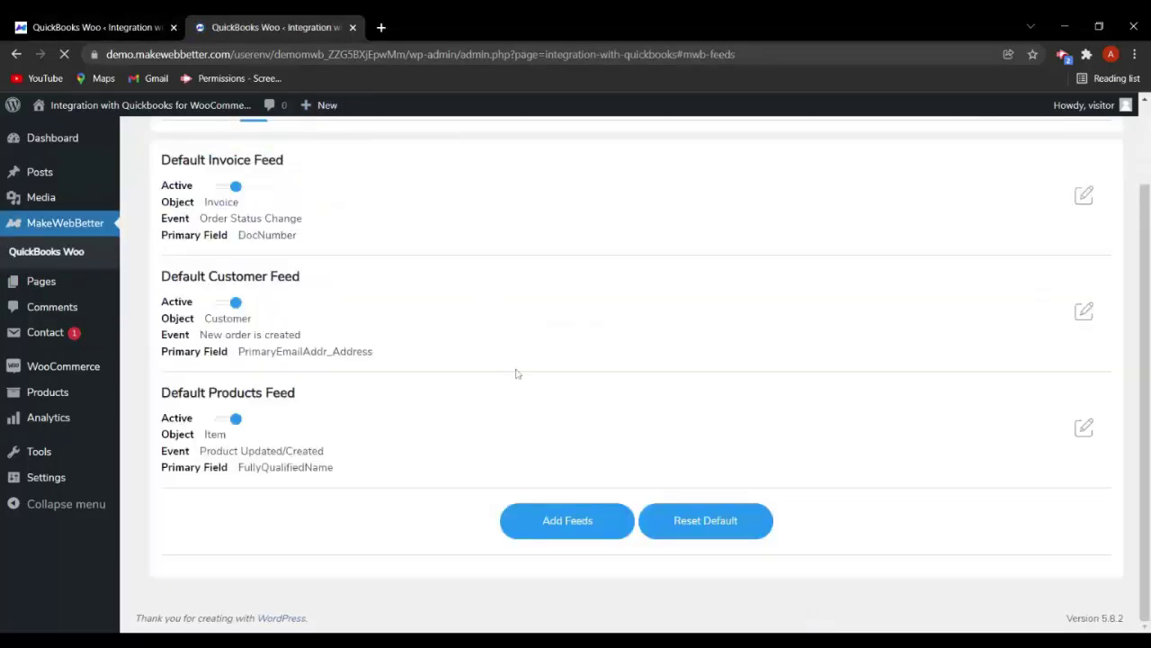
Run a bulk data sync of the Products object type with the Default Products Feed and acknowledge its completion
{"action": "scroll", "coordinate": [519, 376], "scroll_direction": "up", "scroll_amount": 1}
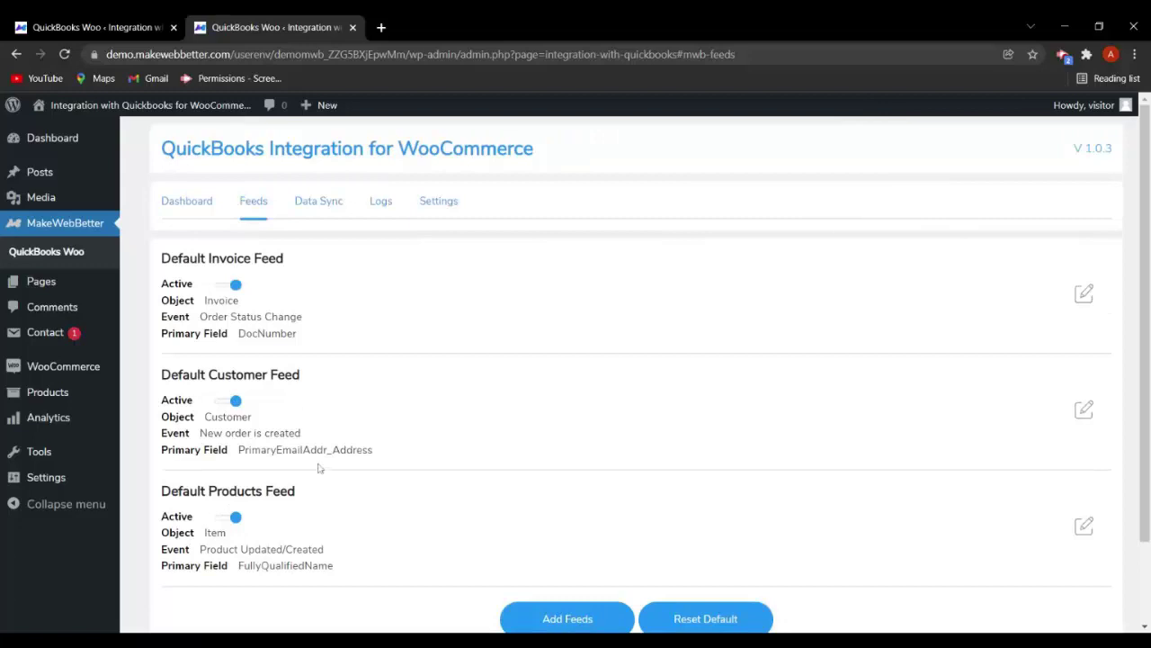
{"action": "left_click", "coordinate": [321, 204]}
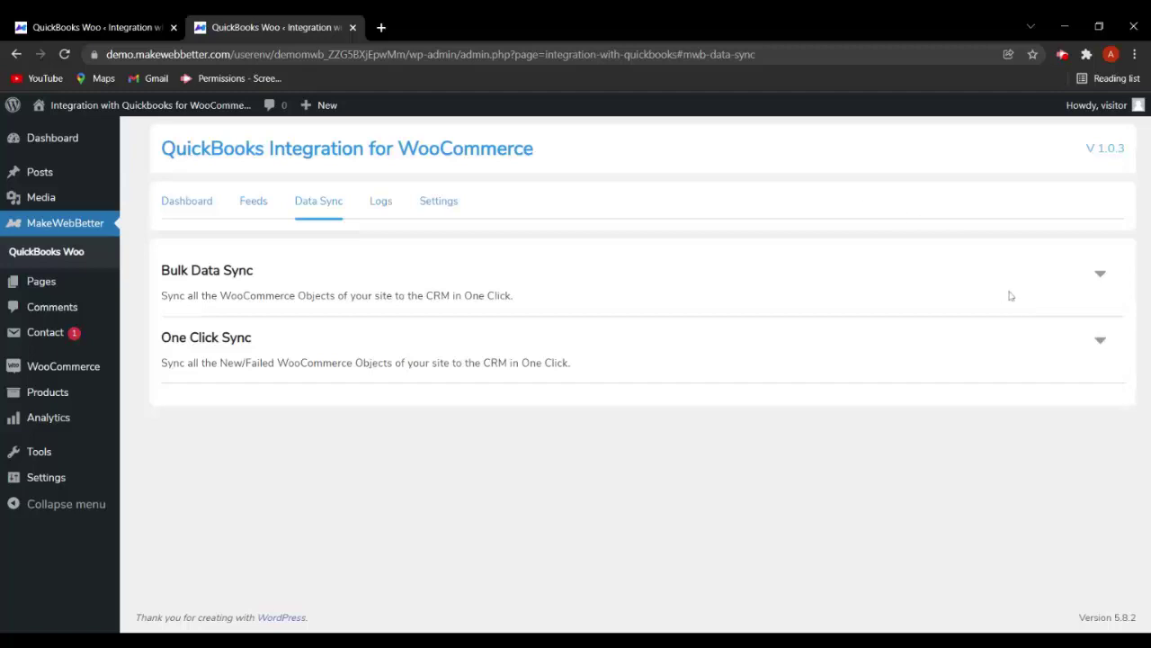
{"action": "left_click", "coordinate": [1097, 276]}
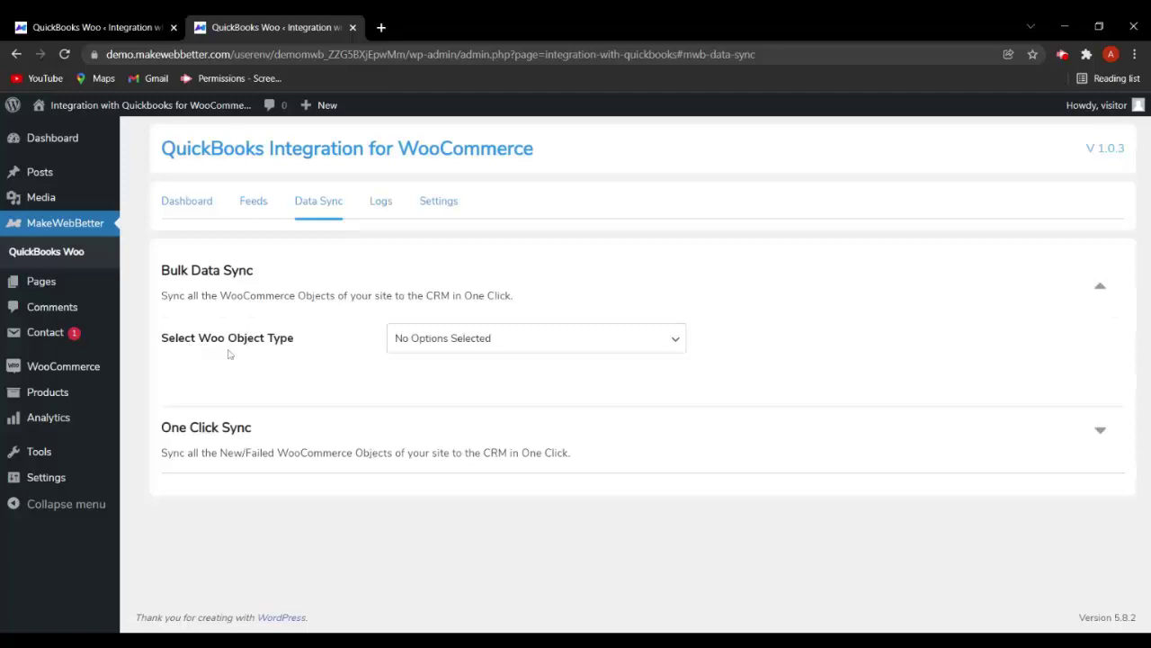
{"action": "left_click", "coordinate": [437, 378]}
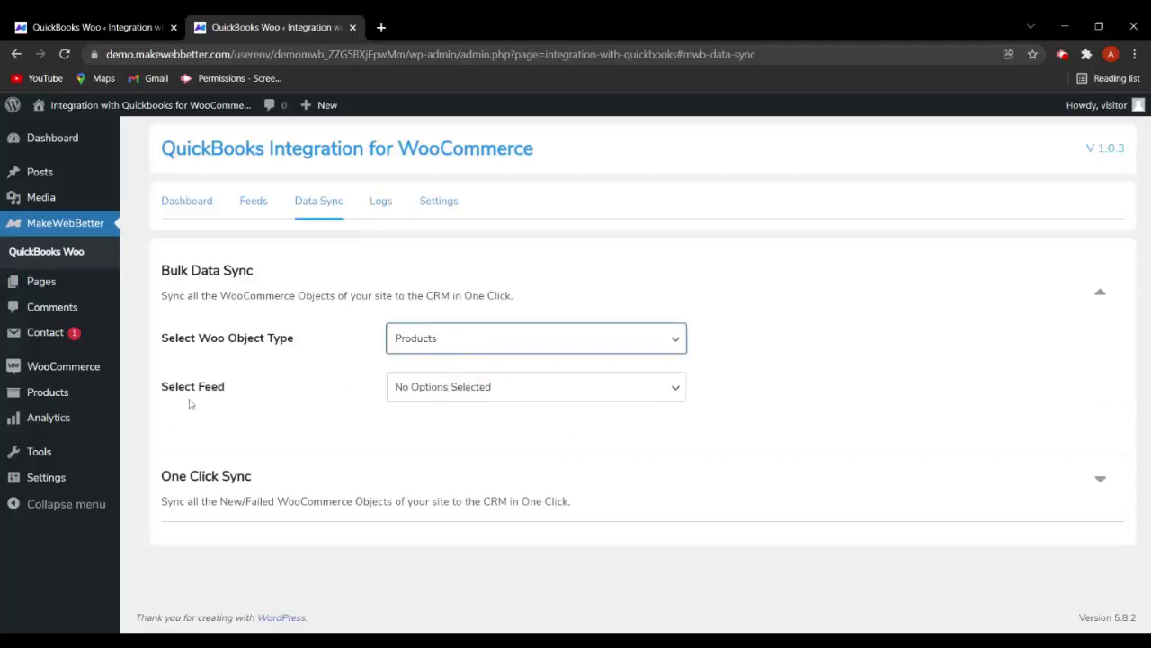
{"action": "left_click", "coordinate": [495, 388]}
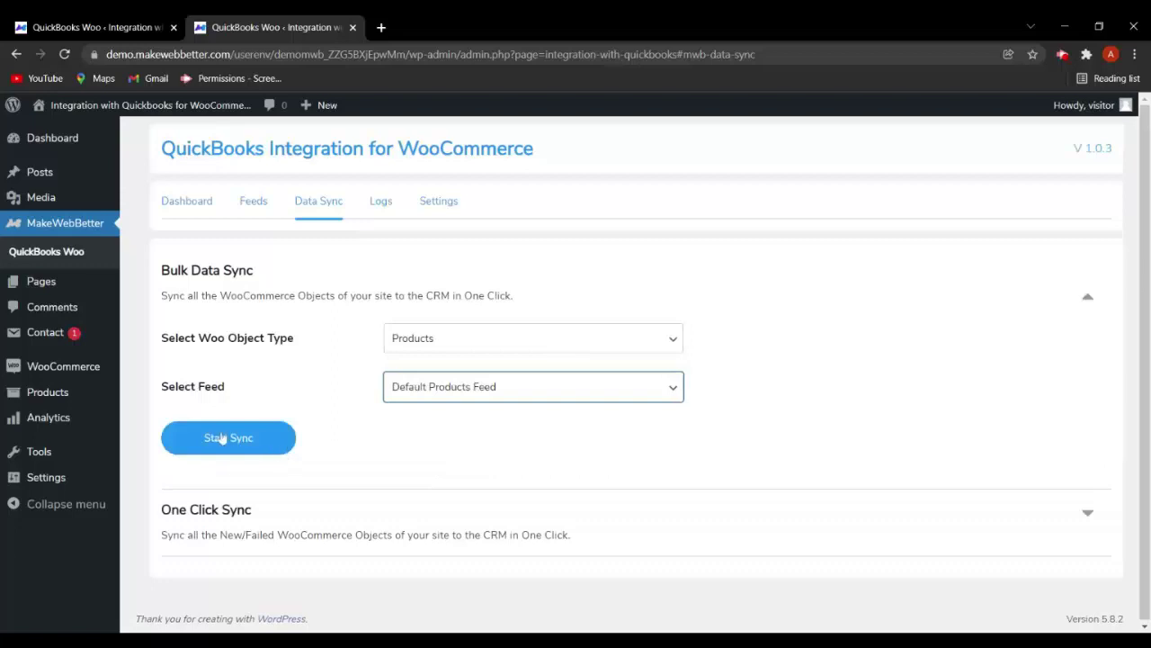
{"action": "left_click", "coordinate": [221, 438]}
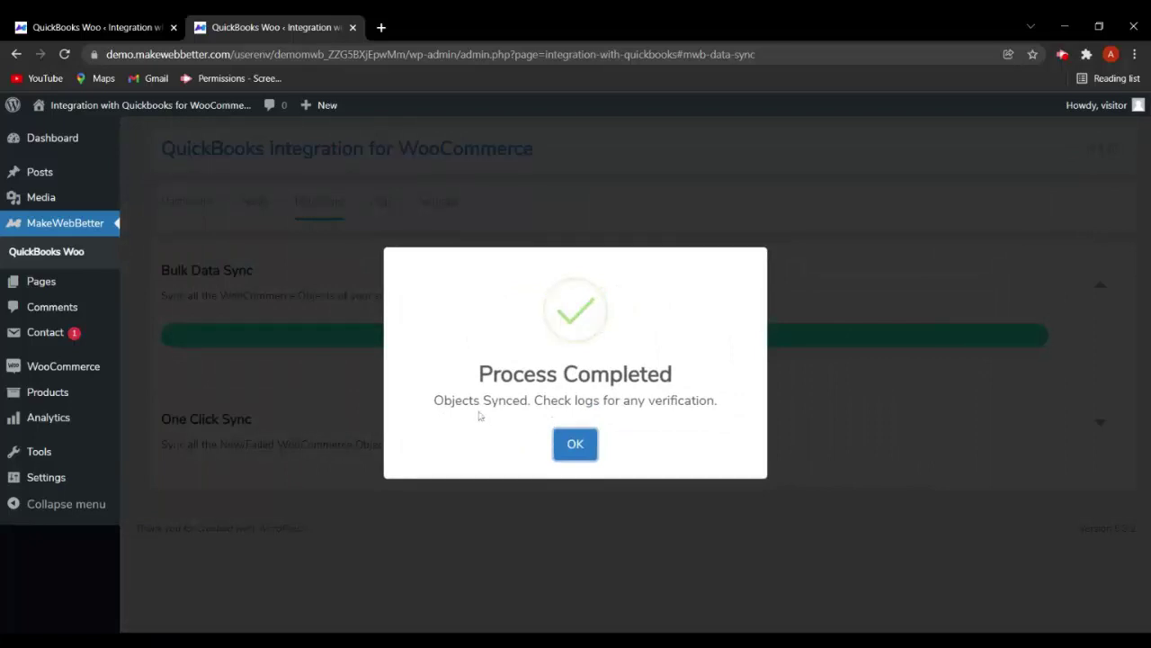
{"action": "left_click", "coordinate": [573, 443]}
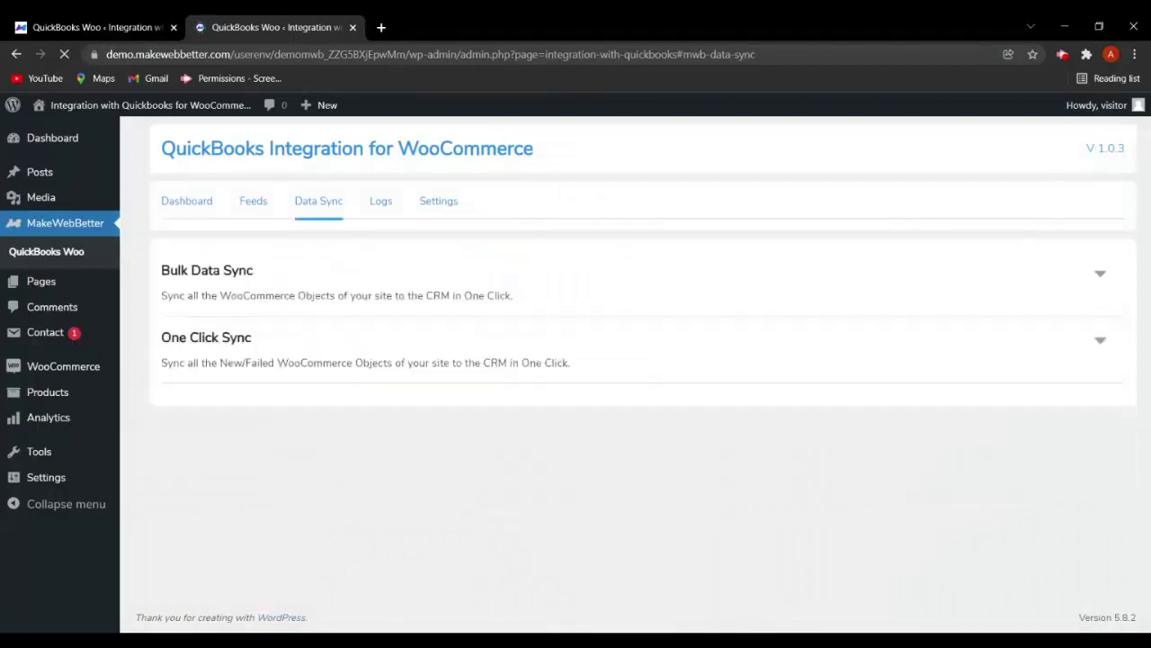
Examine the sync log entries for the products feed
{"action": "left_click", "coordinate": [381, 202]}
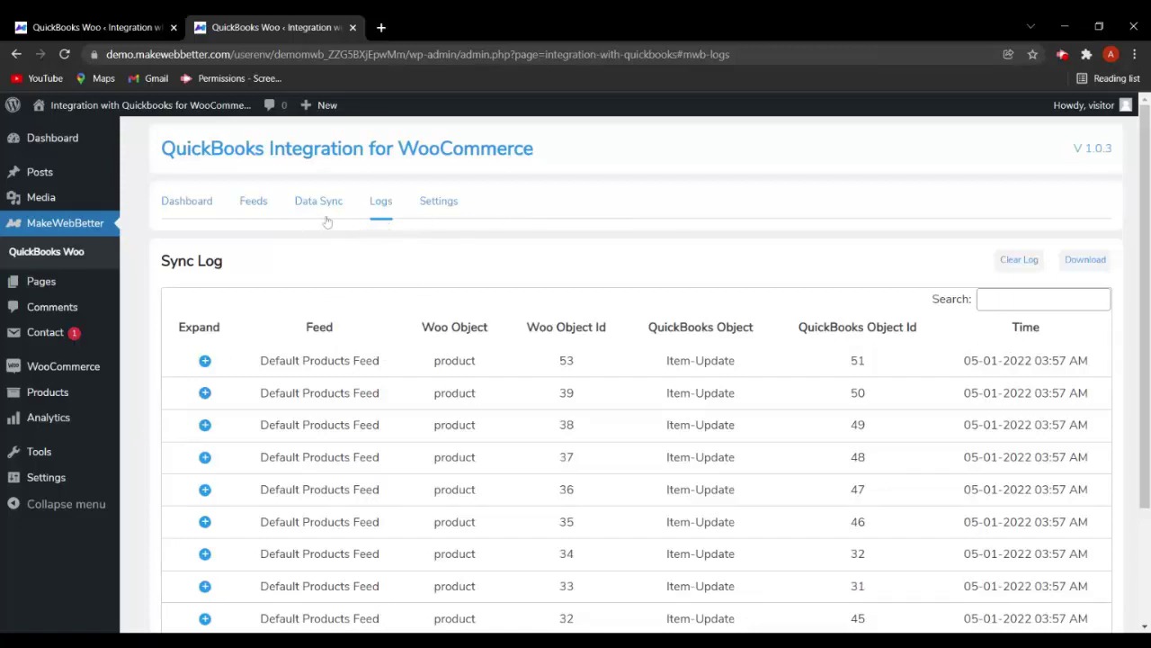
{"action": "scroll", "coordinate": [506, 407], "scroll_direction": "down", "scroll_amount": 1}
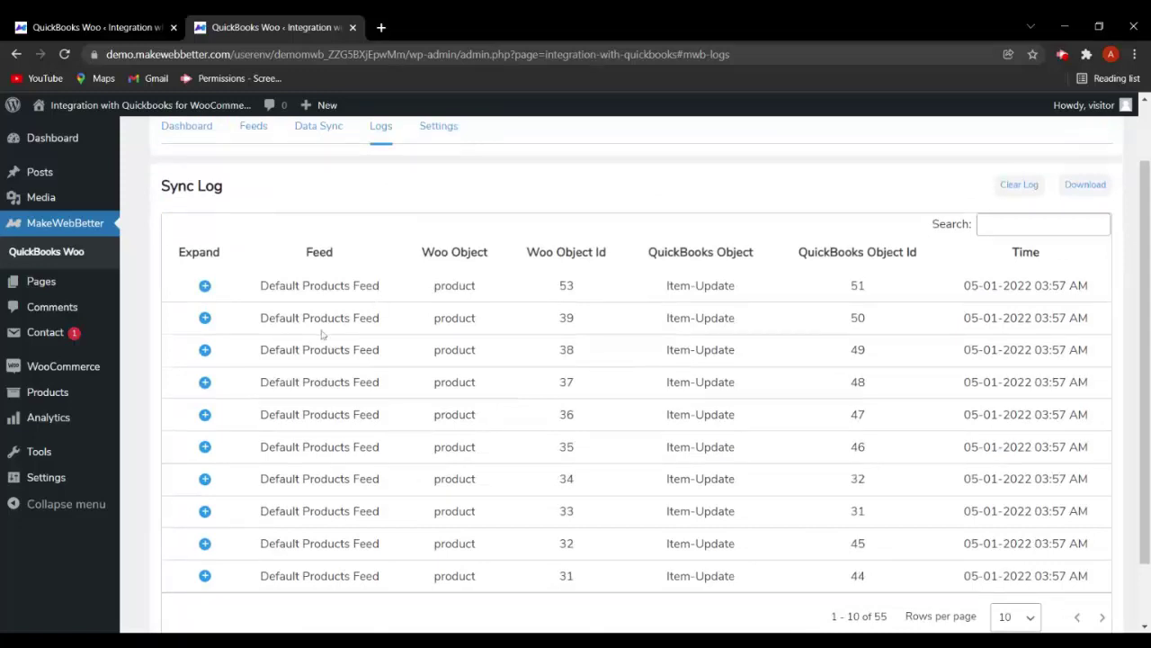
{"action": "scroll", "coordinate": [322, 334], "scroll_direction": "up", "scroll_amount": 1}
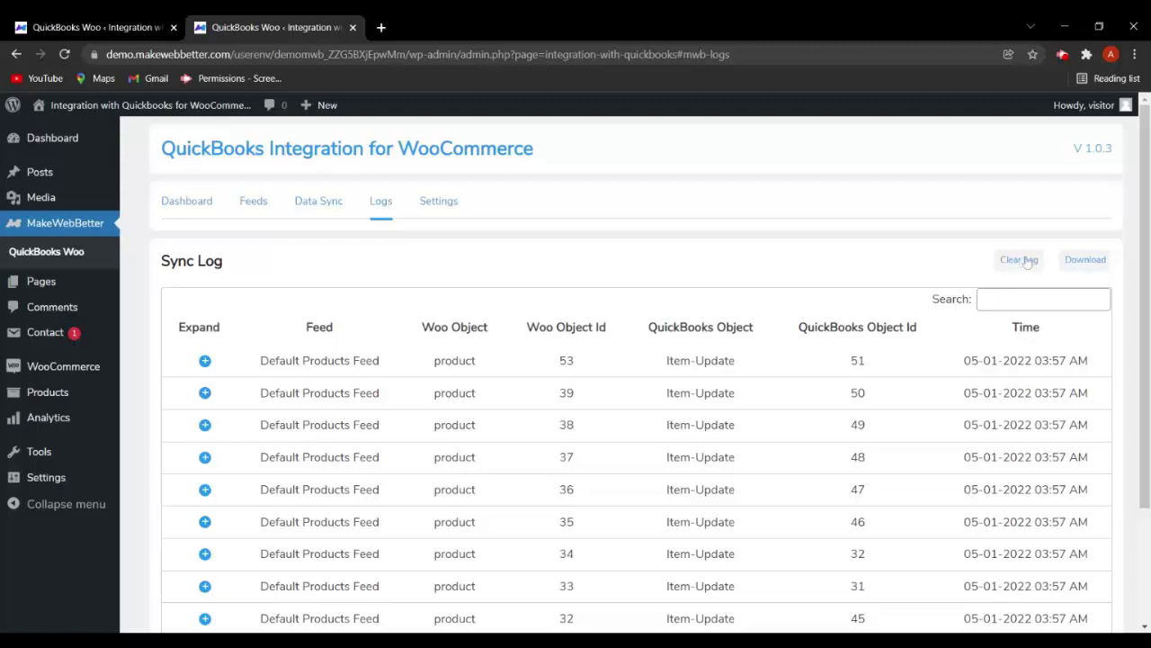
Run a bulk data sync of the Customer object type with the Default Customer Feed and check its entries in the sync log
{"action": "left_click", "coordinate": [335, 207]}
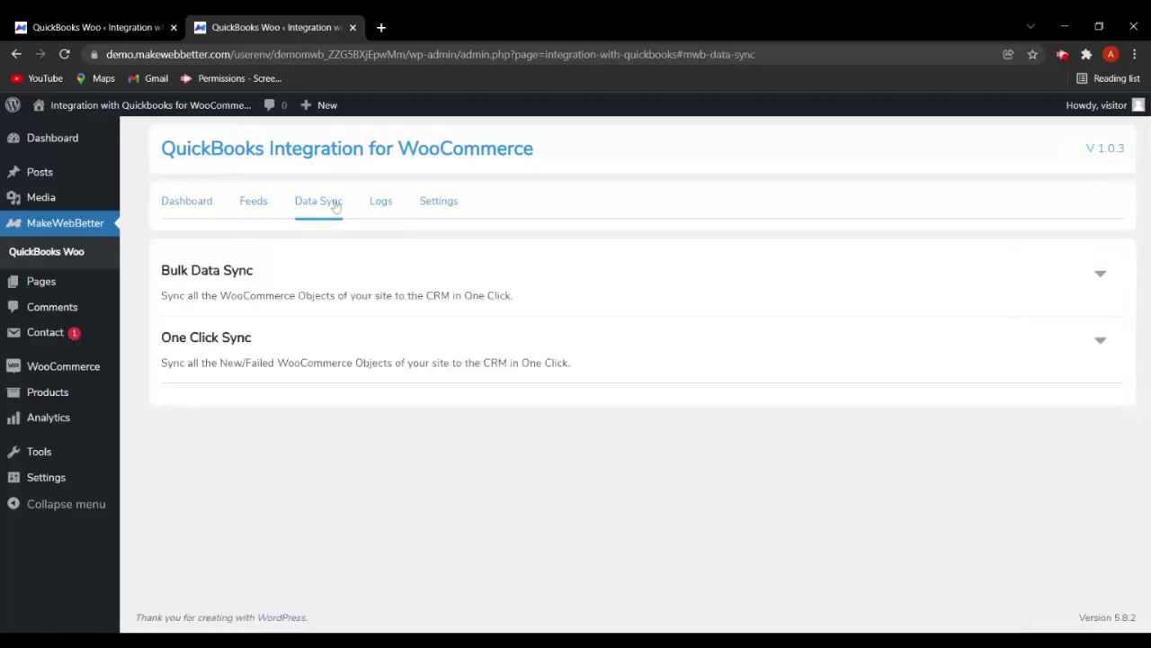
{"action": "left_click", "coordinate": [1102, 276]}
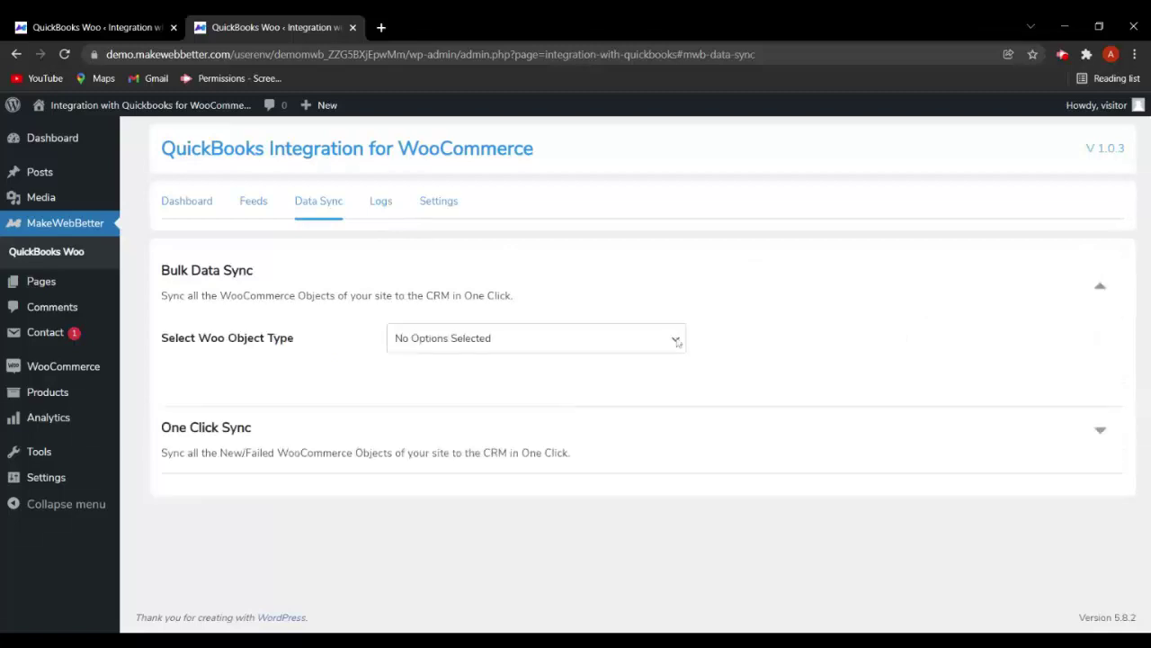
{"action": "left_click", "coordinate": [564, 359]}
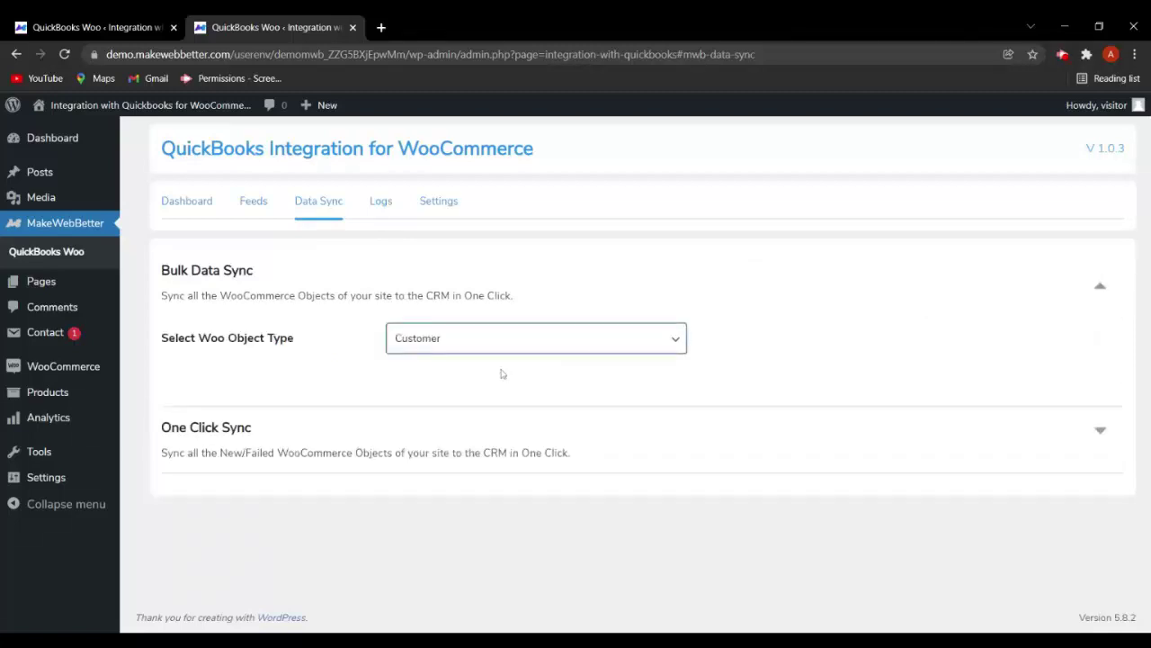
{"action": "left_click", "coordinate": [436, 387]}
{"action": "left_click", "coordinate": [443, 409]}
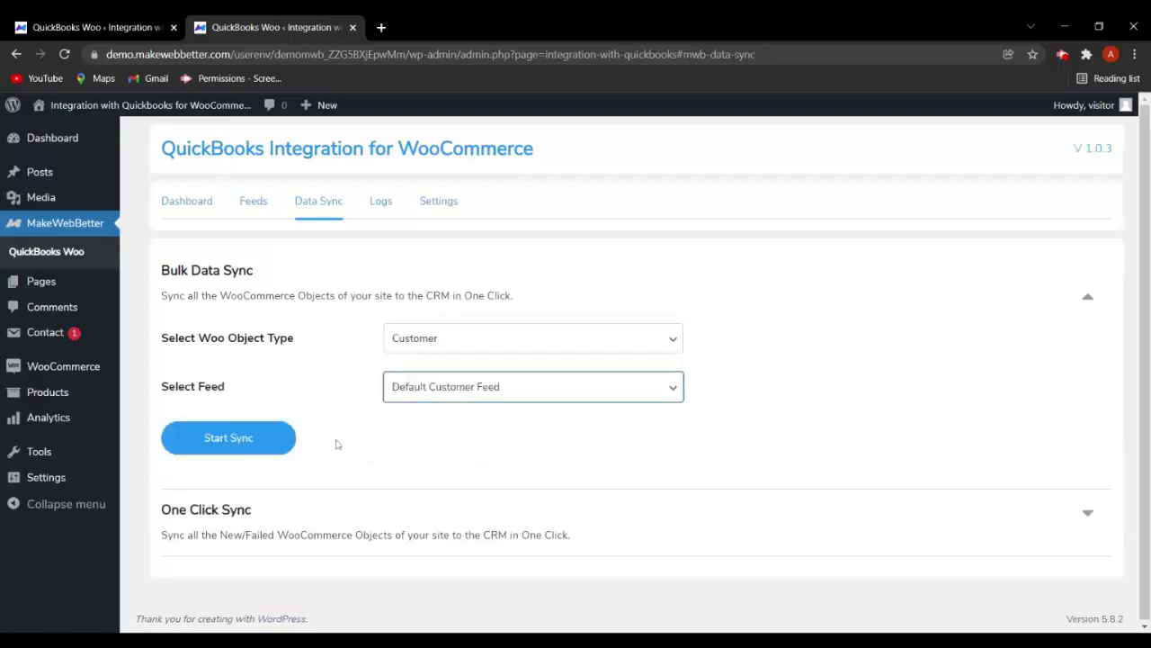
{"action": "left_click", "coordinate": [225, 441]}
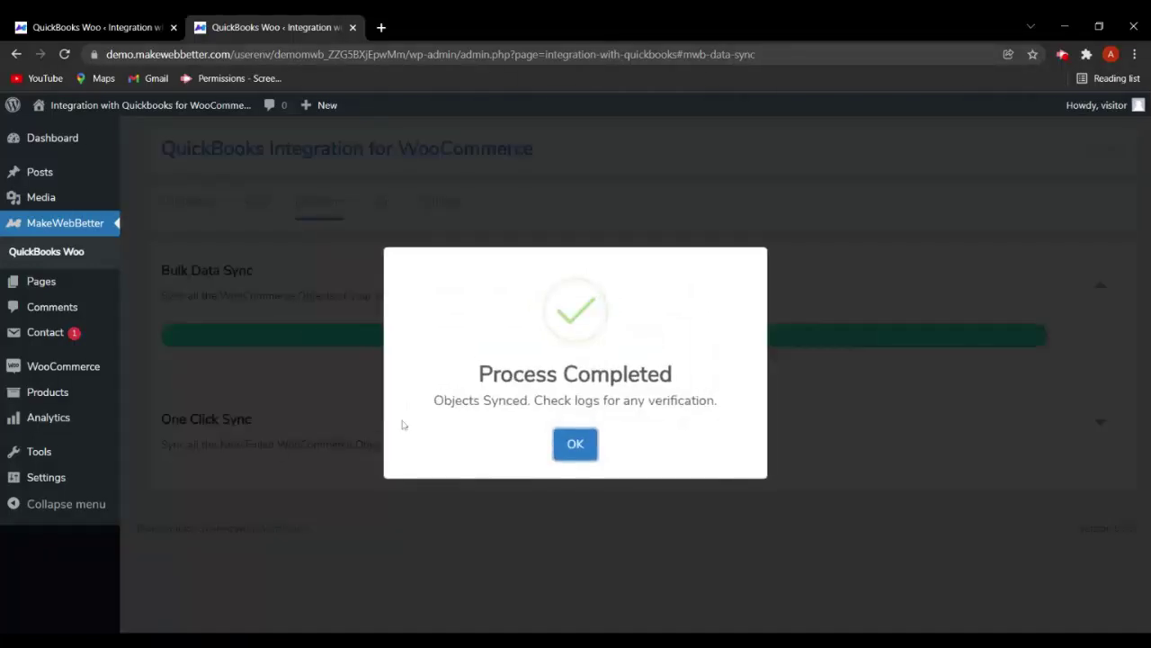
{"action": "left_click", "coordinate": [584, 454]}
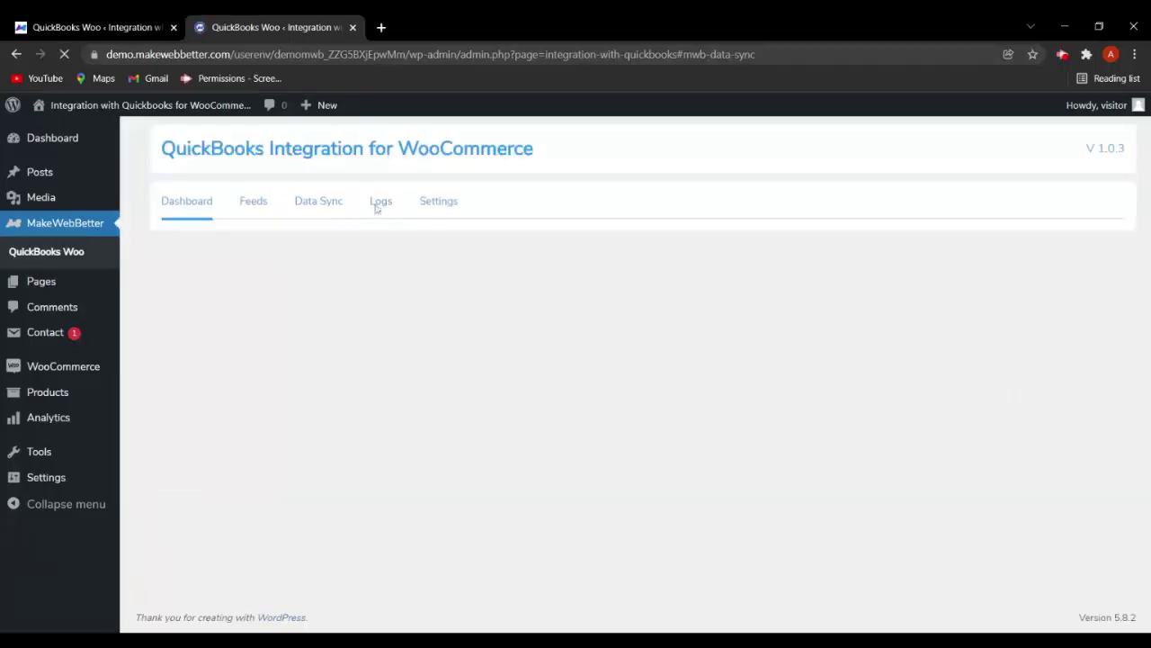
{"action": "left_click", "coordinate": [377, 206]}
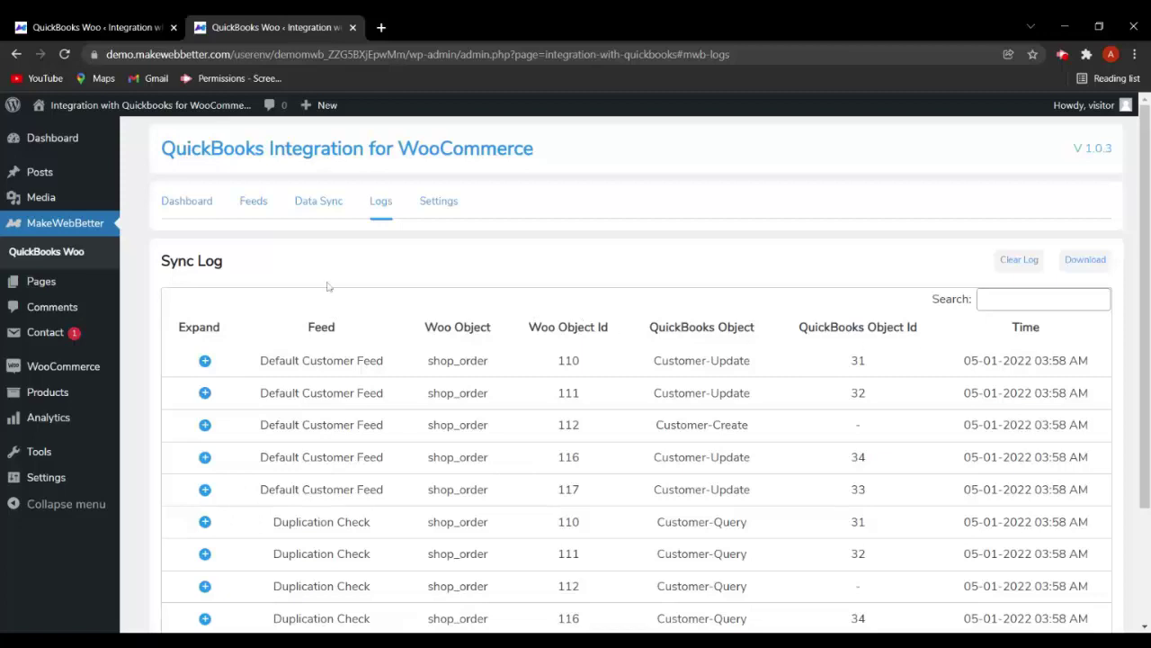
Run a One Click Sync for new or failed Products with the Default Products Feed and acknowledge its completion
{"action": "left_click", "coordinate": [326, 207]}
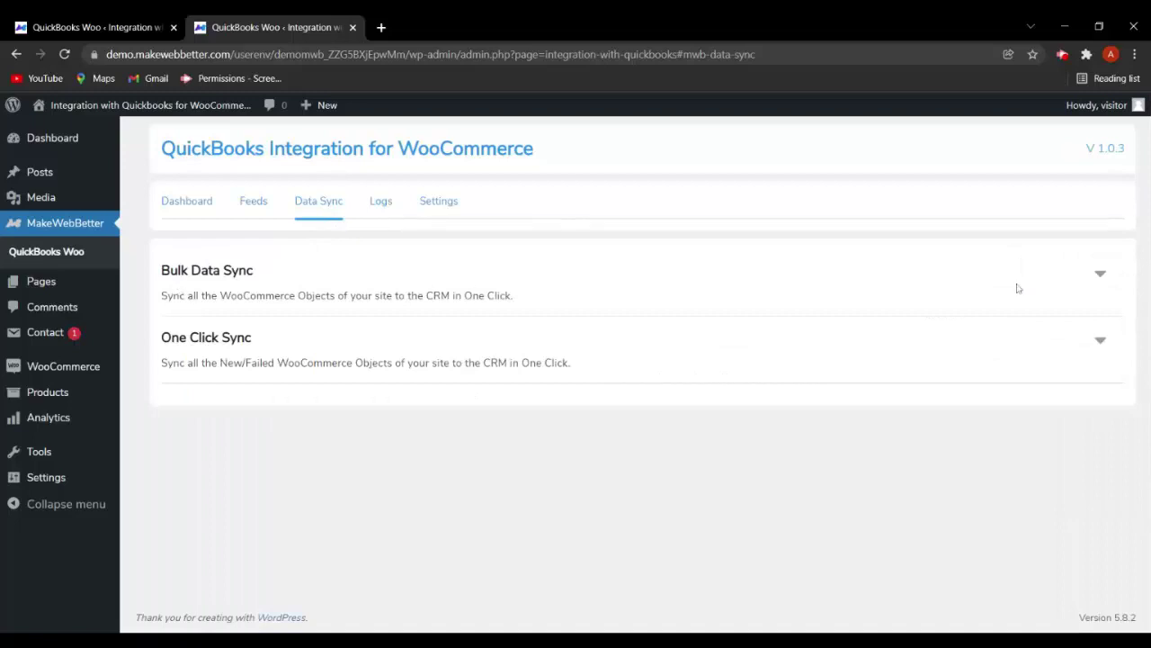
{"action": "left_click", "coordinate": [1101, 276]}
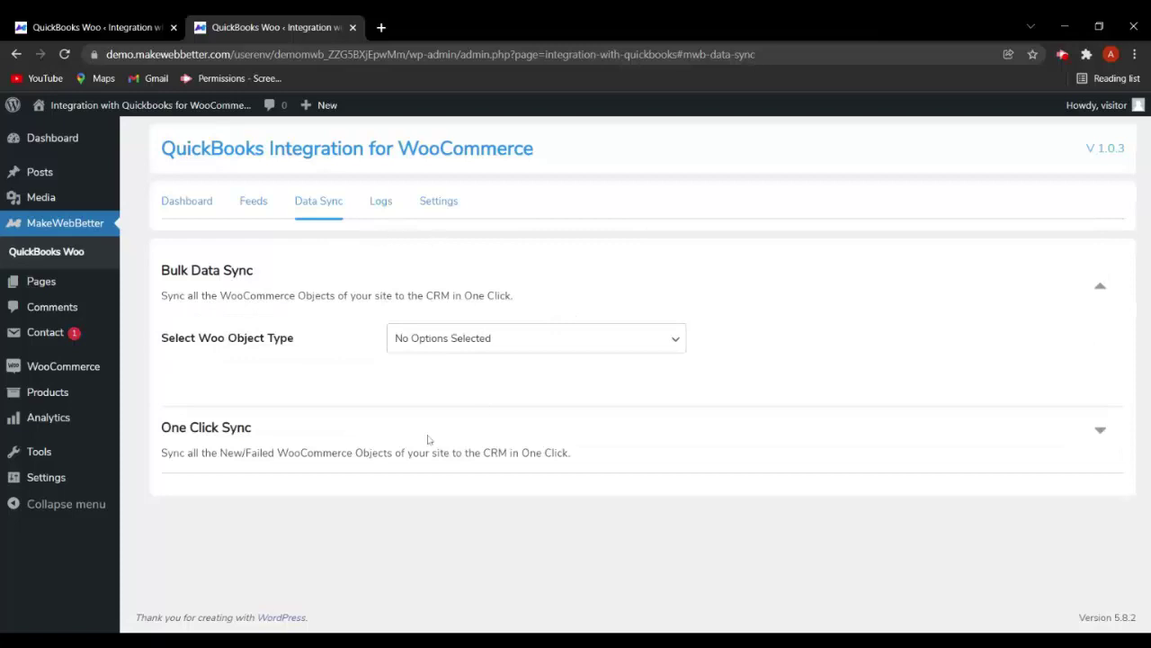
{"action": "left_click", "coordinate": [1100, 430]}
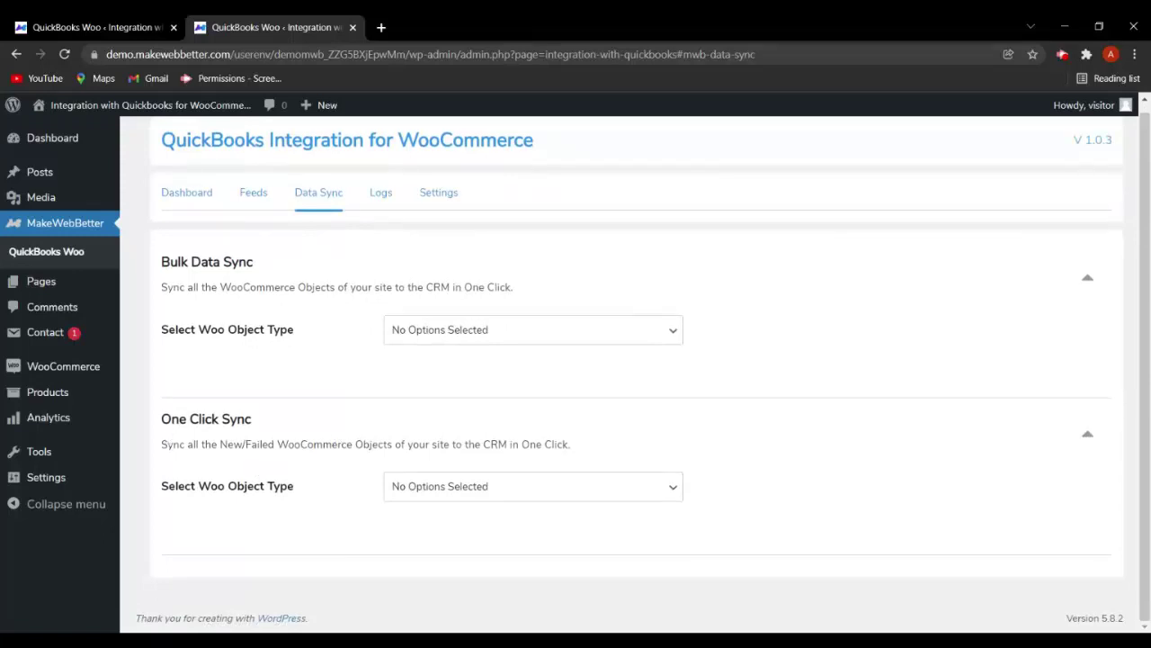
{"action": "left_click", "coordinate": [530, 499]}
{"action": "left_click", "coordinate": [517, 520]}
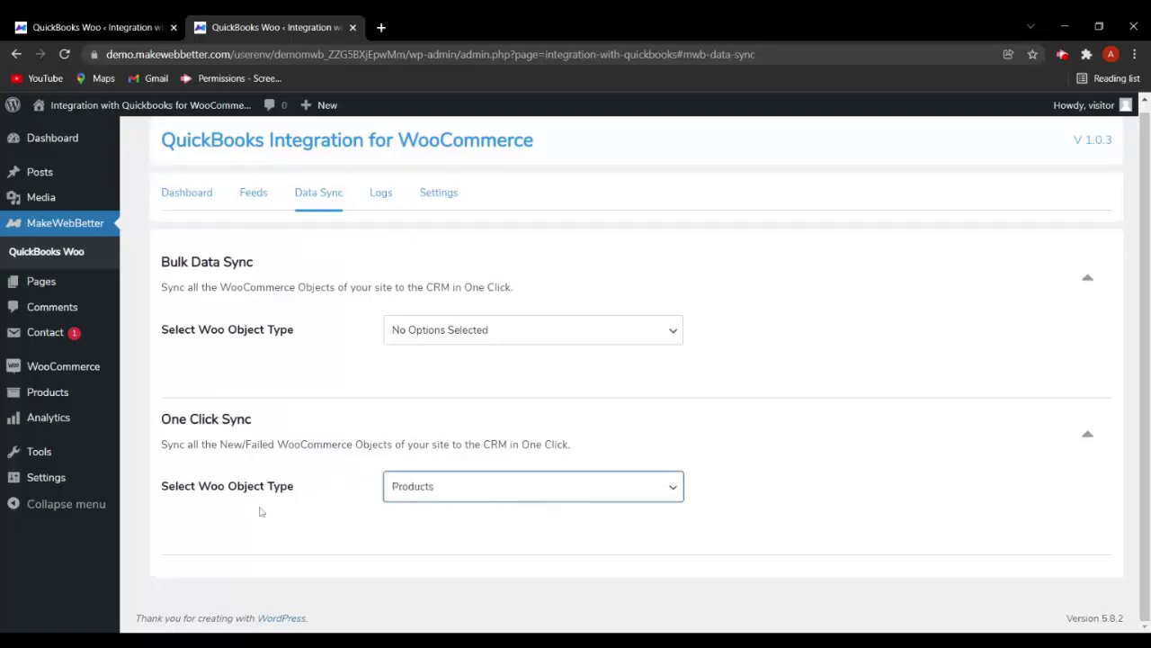
{"action": "left_click", "coordinate": [467, 538]}
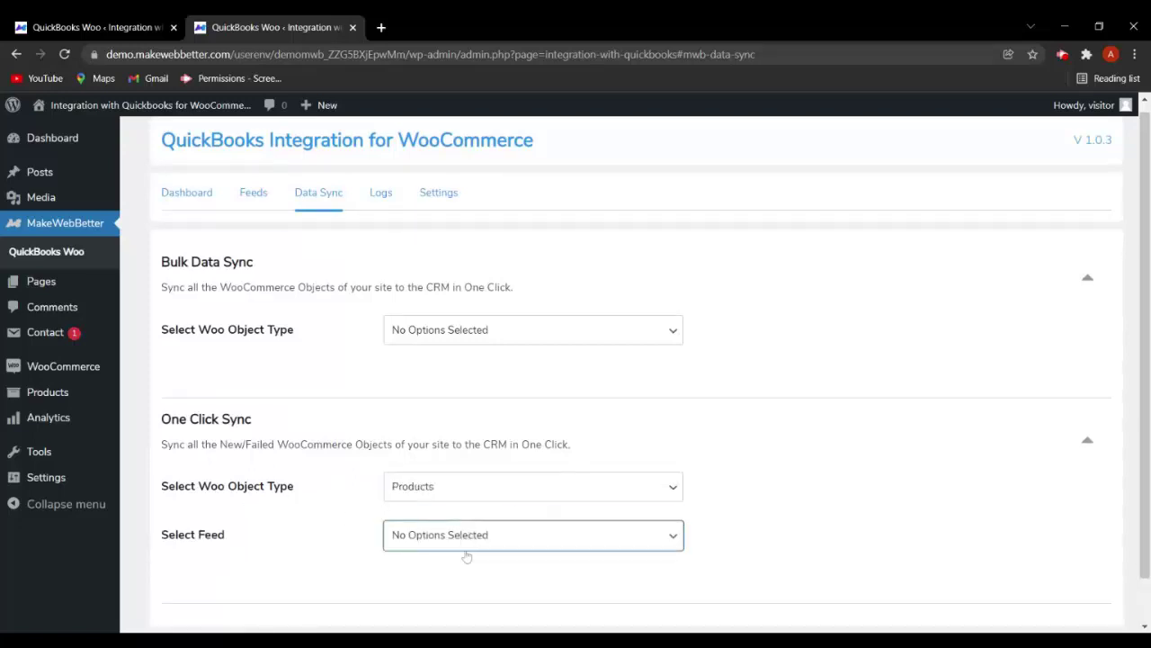
{"action": "left_click", "coordinate": [467, 557]}
{"action": "scroll", "coordinate": [405, 540], "scroll_direction": "down", "scroll_amount": 2}
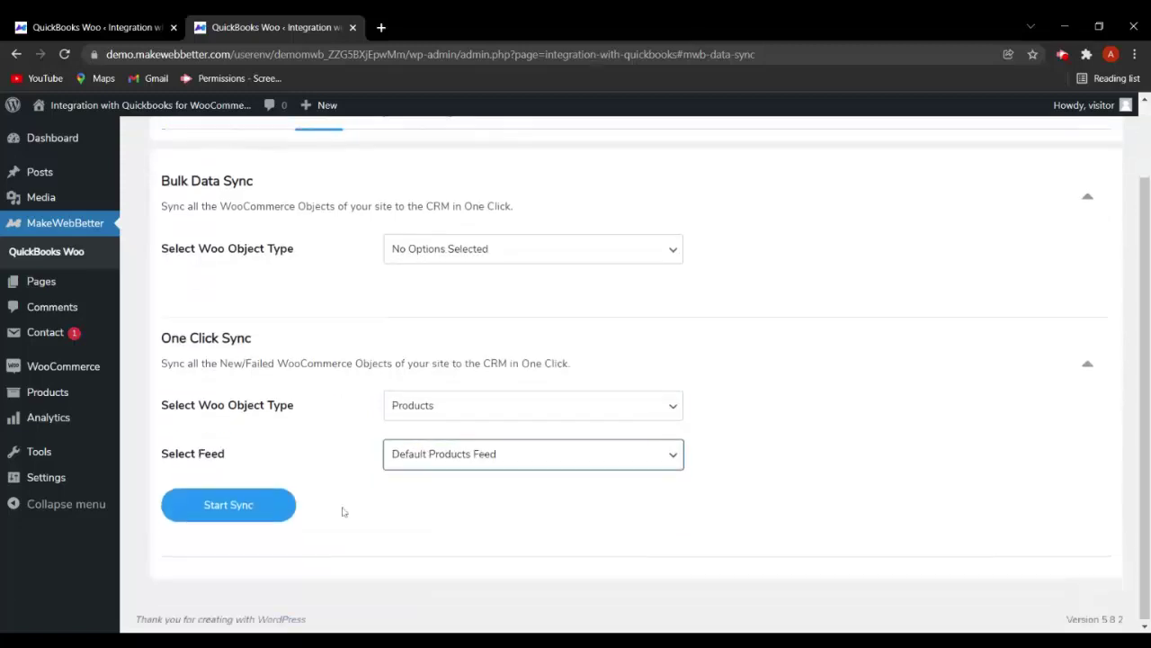
{"action": "left_click", "coordinate": [259, 509]}
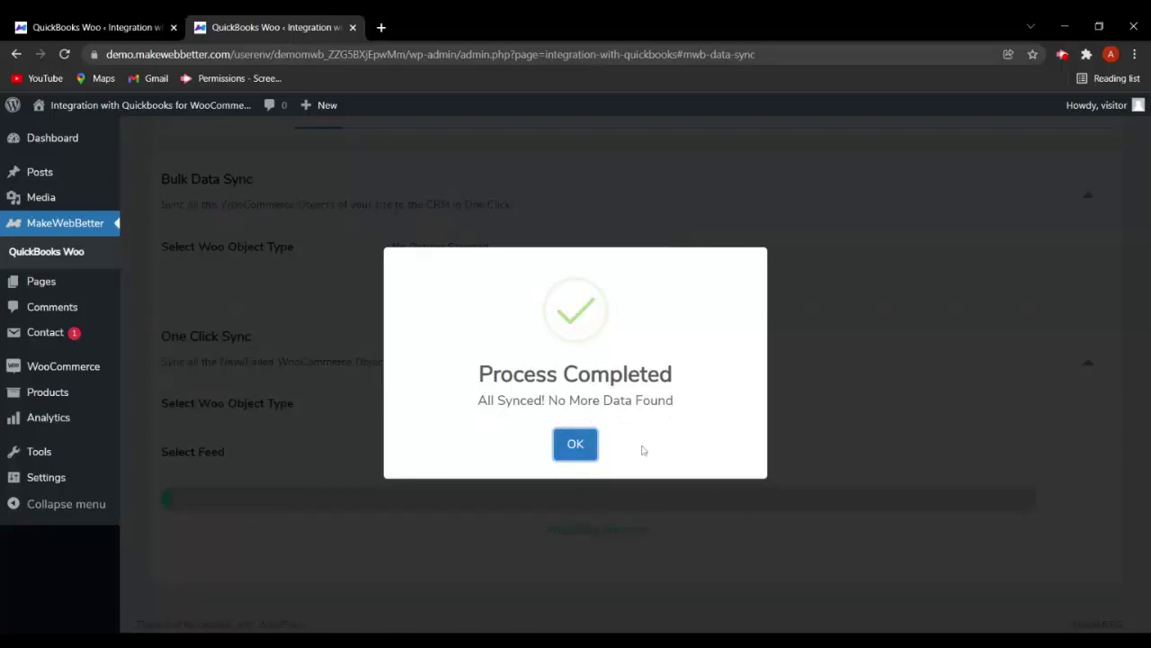
{"action": "left_click", "coordinate": [565, 438]}
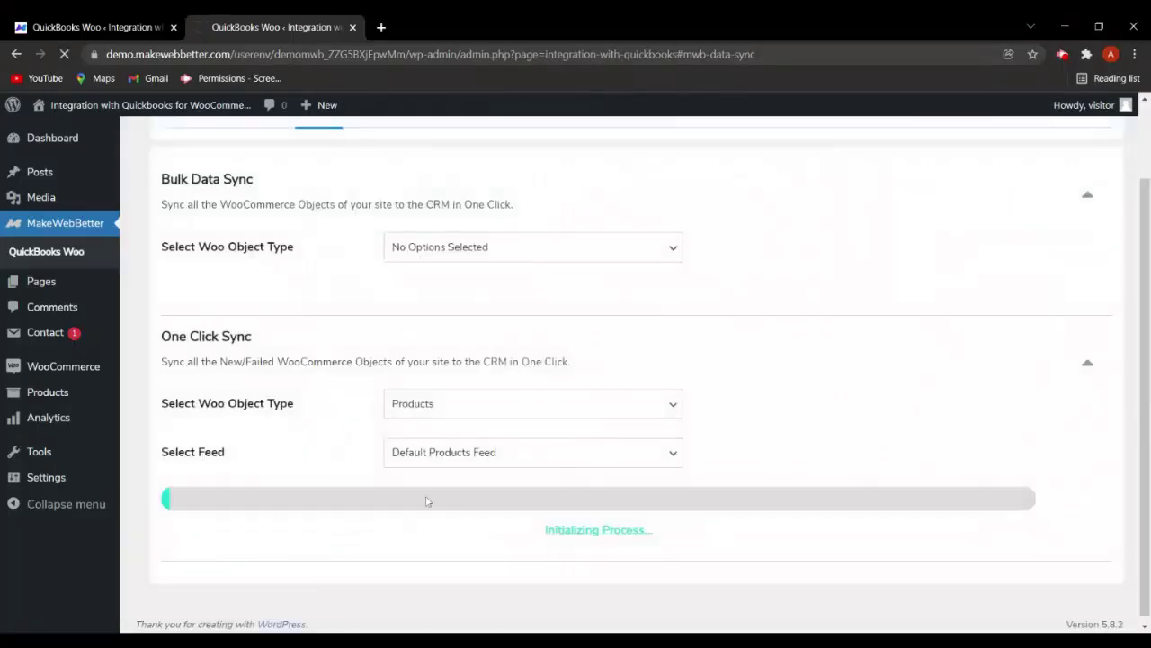
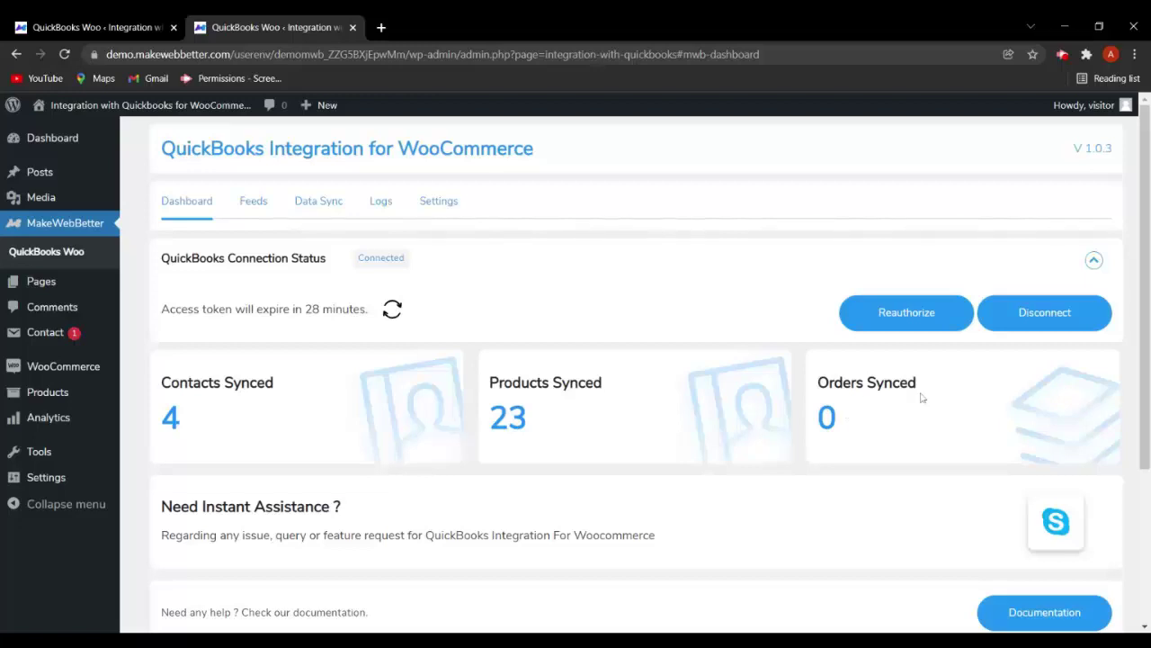
Run a bulk data sync of the Invoice object type with the Default Invoice Feed and acknowledge its completion
{"action": "left_click", "coordinate": [319, 202]}
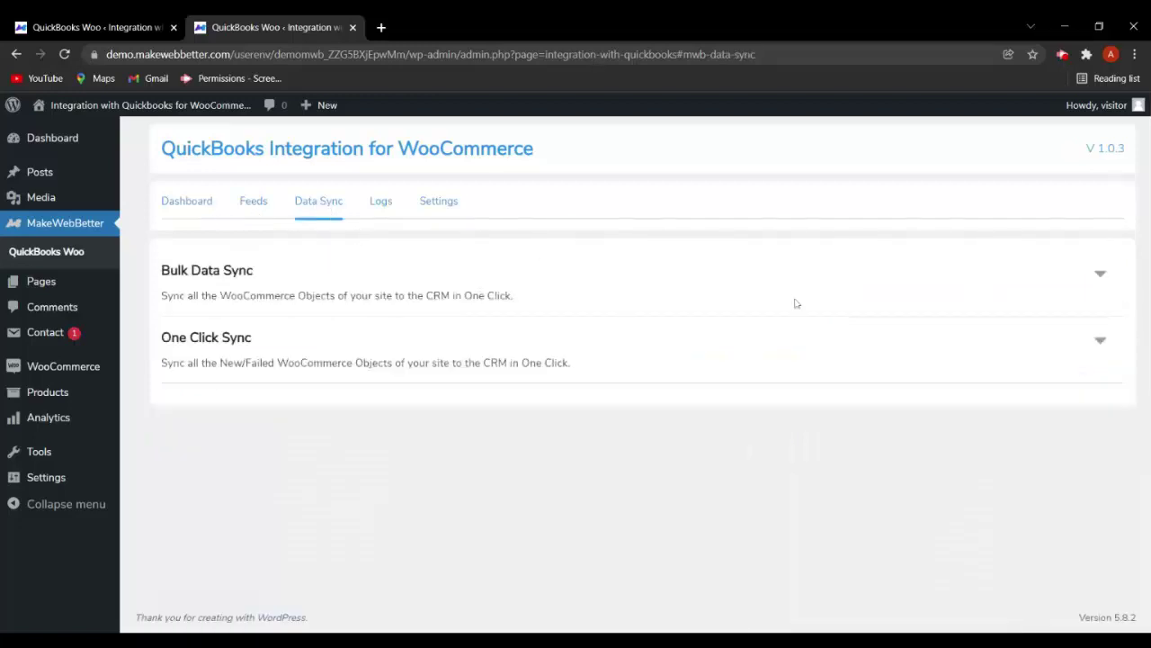
{"action": "left_click", "coordinate": [1102, 278]}
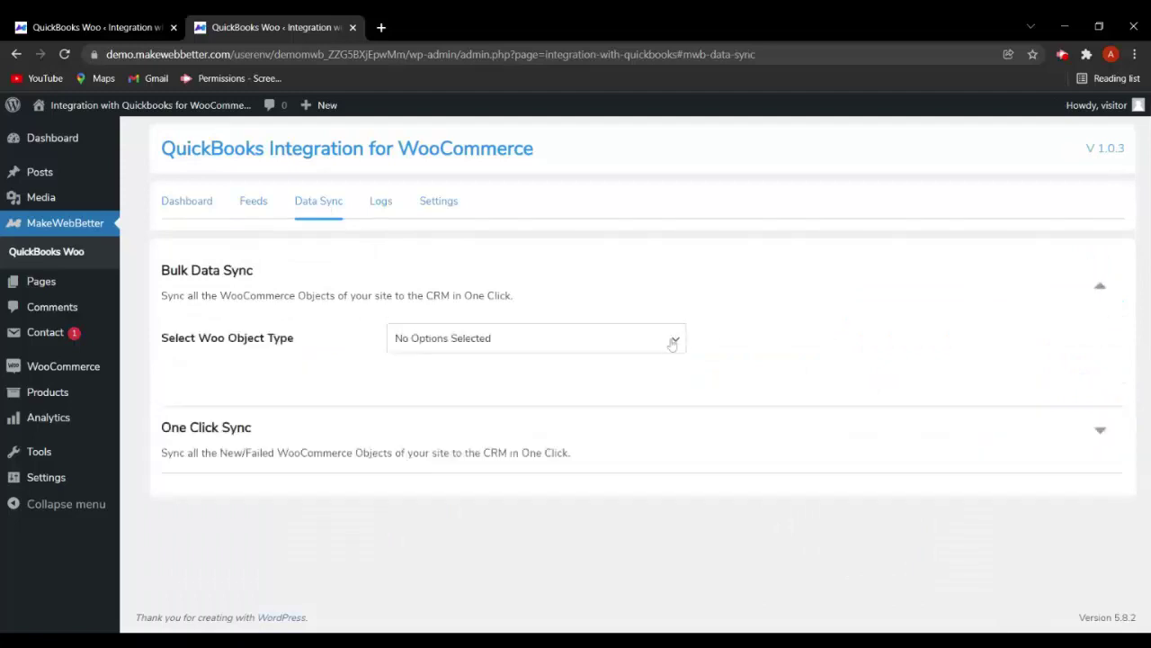
{"action": "left_click", "coordinate": [611, 360]}
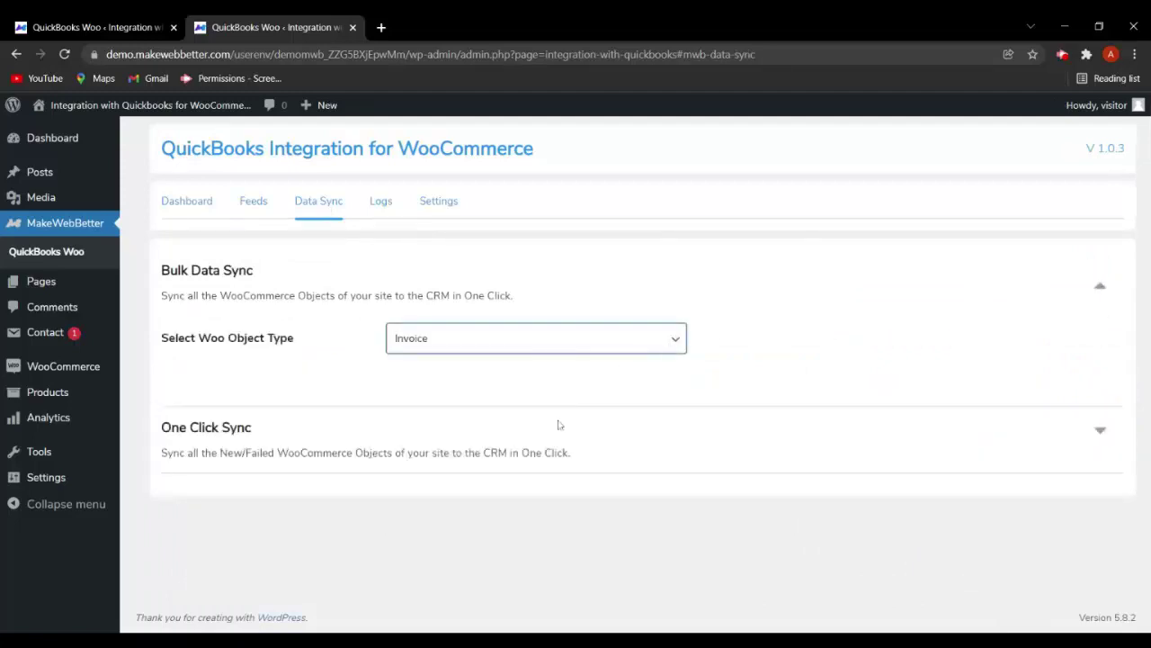
{"action": "left_click", "coordinate": [555, 392]}
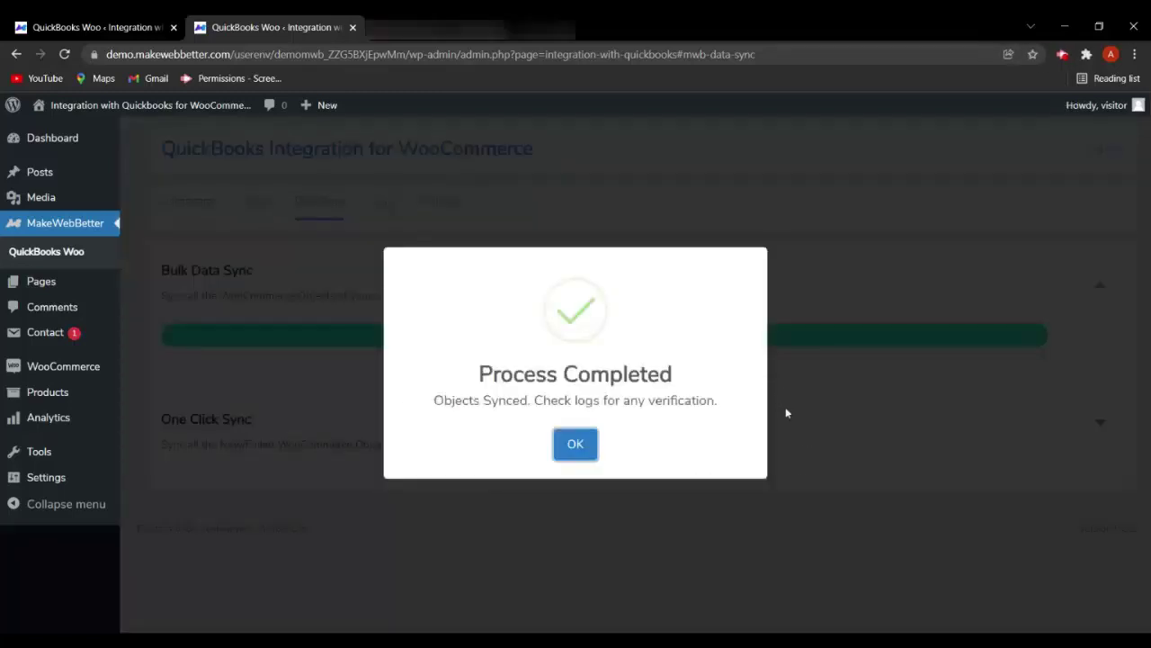
{"action": "left_click", "coordinate": [573, 444]}
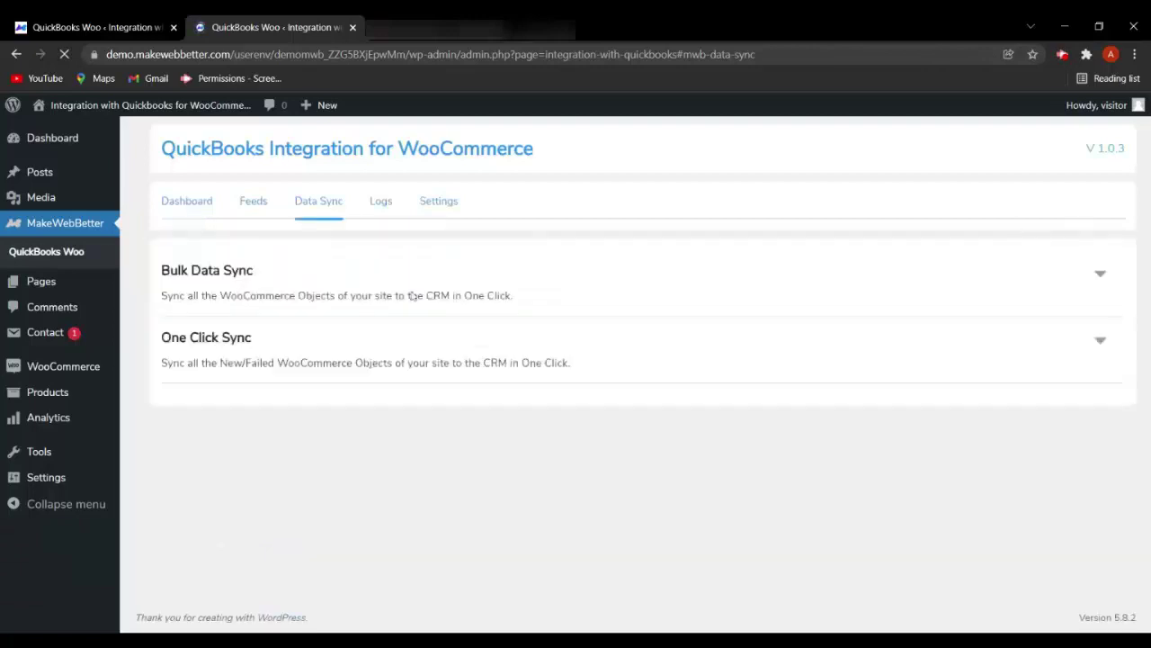
Check the synced contacts, products and orders on the dashboard and the invoice feed entries in the sync log
{"action": "left_click", "coordinate": [197, 213]}
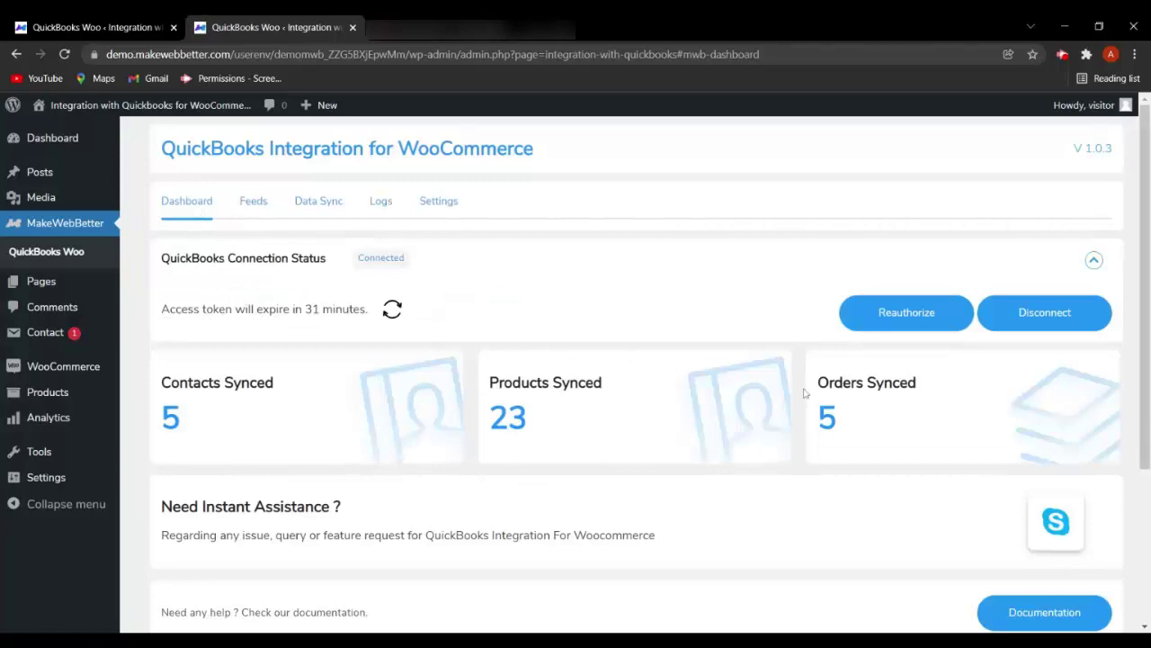
{"action": "left_click", "coordinate": [382, 206]}
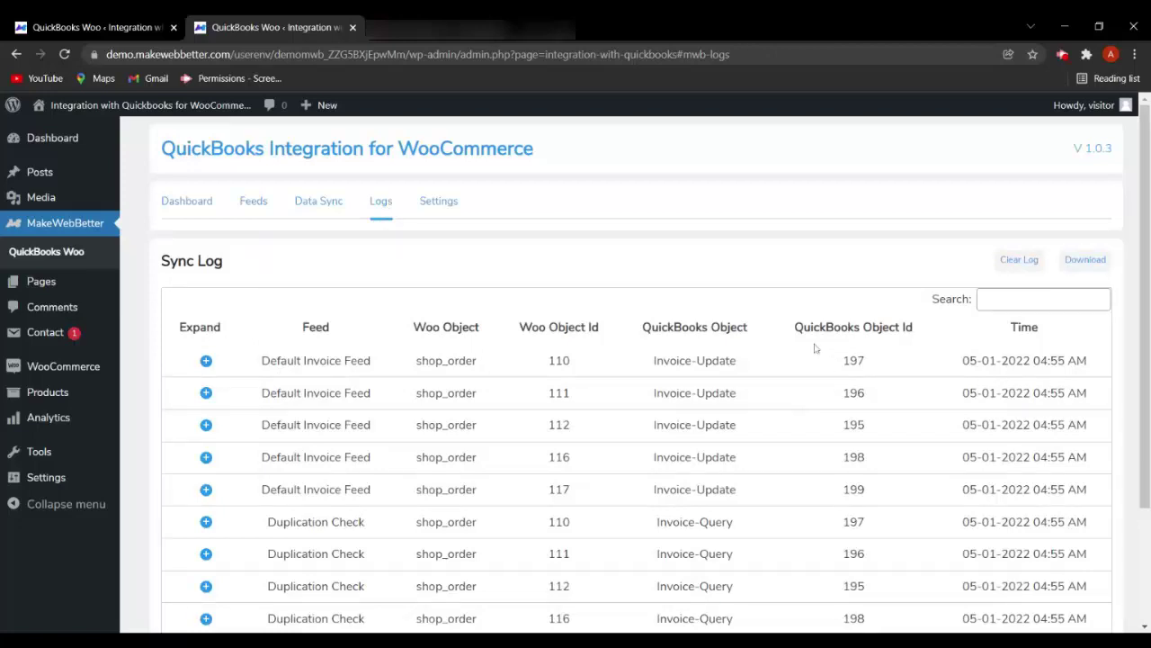
Return to the data sync page briefly and open the integration's settings for review
{"action": "left_click", "coordinate": [316, 212]}
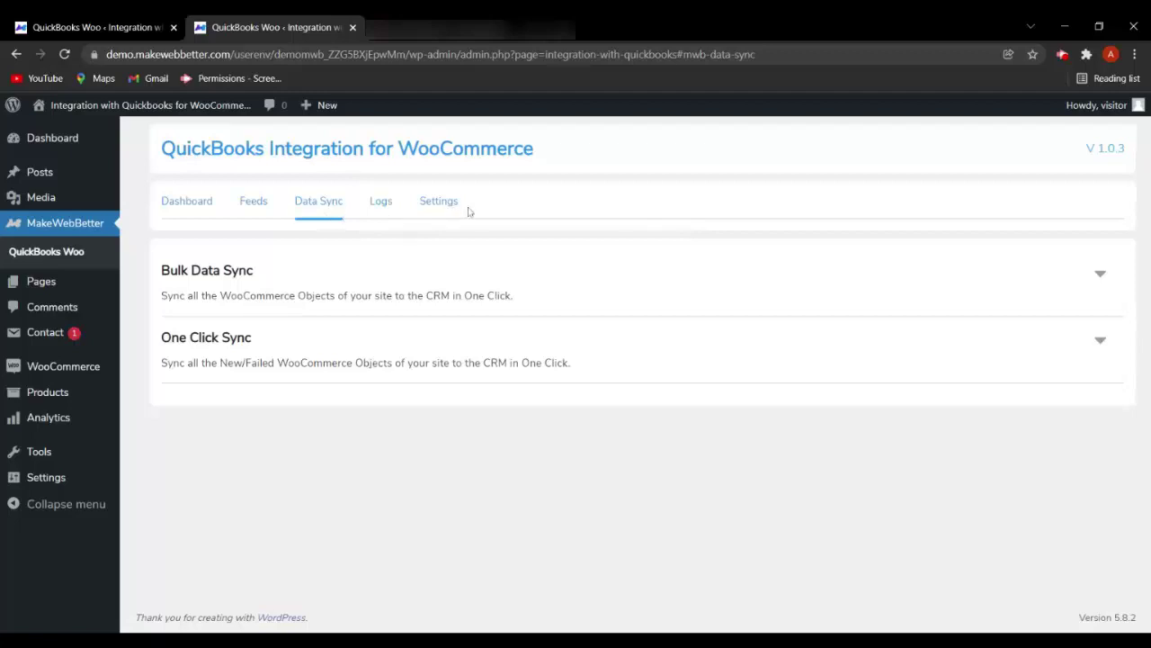
{"action": "left_click", "coordinate": [441, 203]}
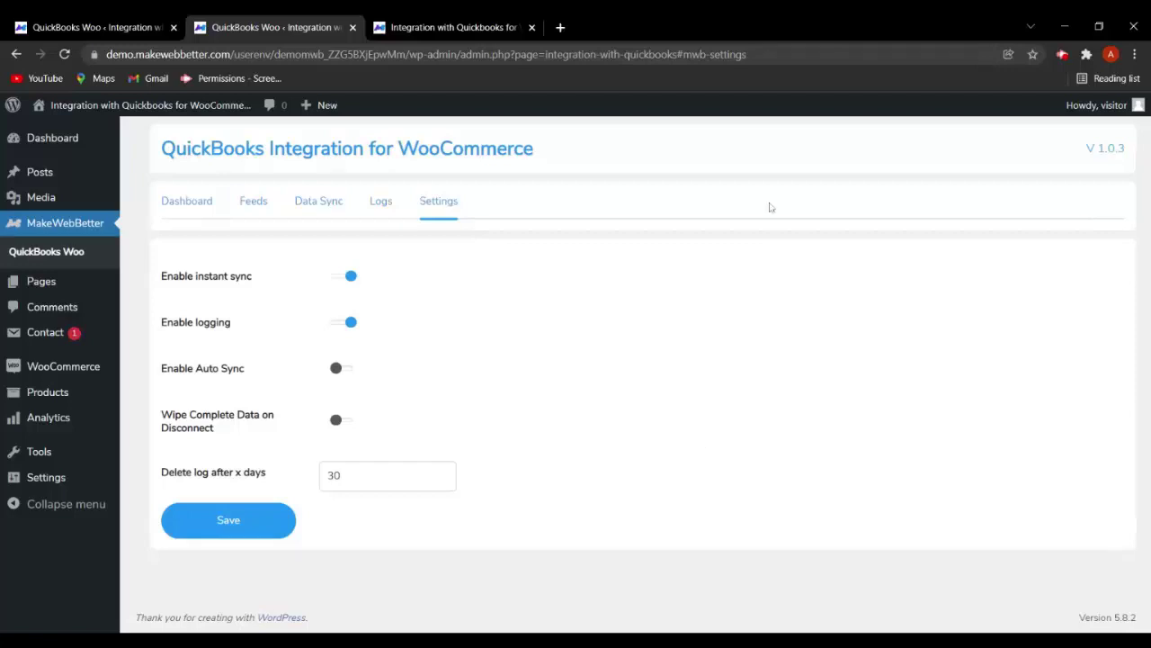
Disable logging in the integration settings, save the change and check its effect on the sync log
{"action": "left_click", "coordinate": [349, 279]}
{"action": "left_click", "coordinate": [349, 281]}
{"action": "left_click", "coordinate": [347, 324]}
{"action": "left_click", "coordinate": [346, 324]}
{"action": "left_click", "coordinate": [349, 329]}
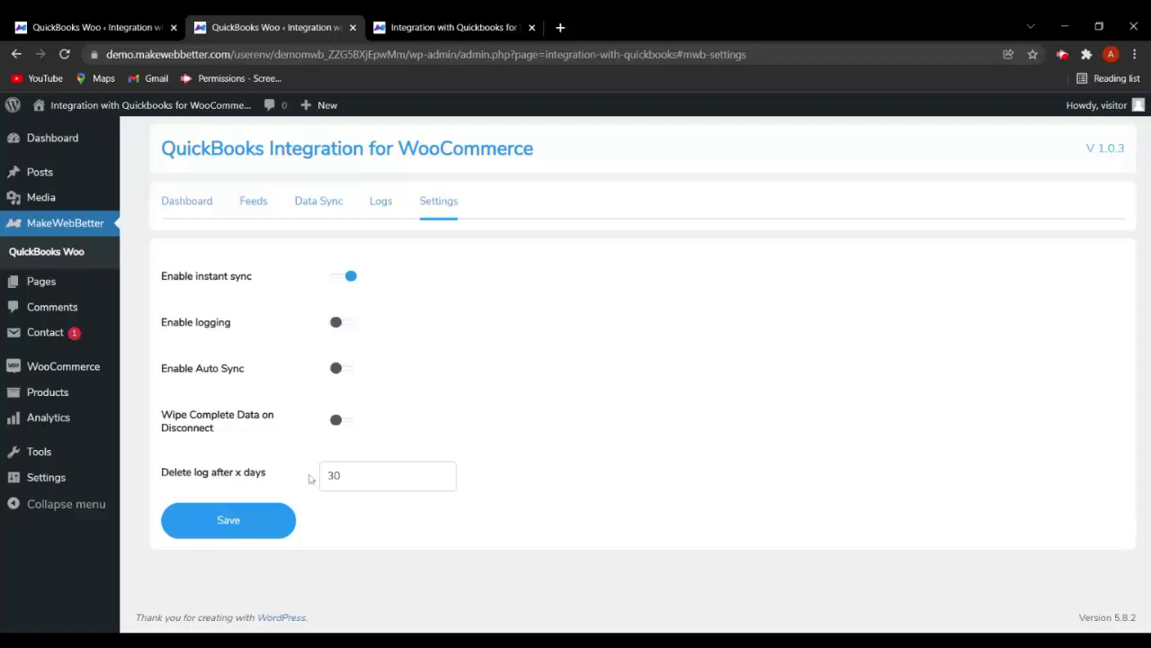
{"action": "left_click", "coordinate": [278, 535]}
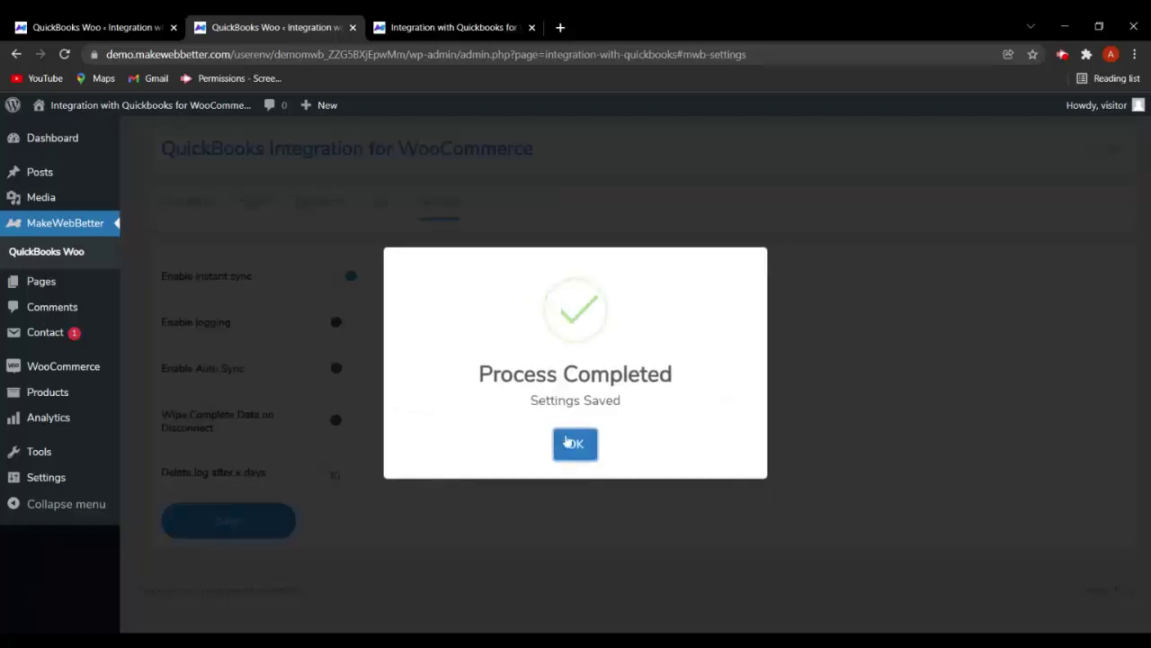
{"action": "left_click", "coordinate": [567, 441]}
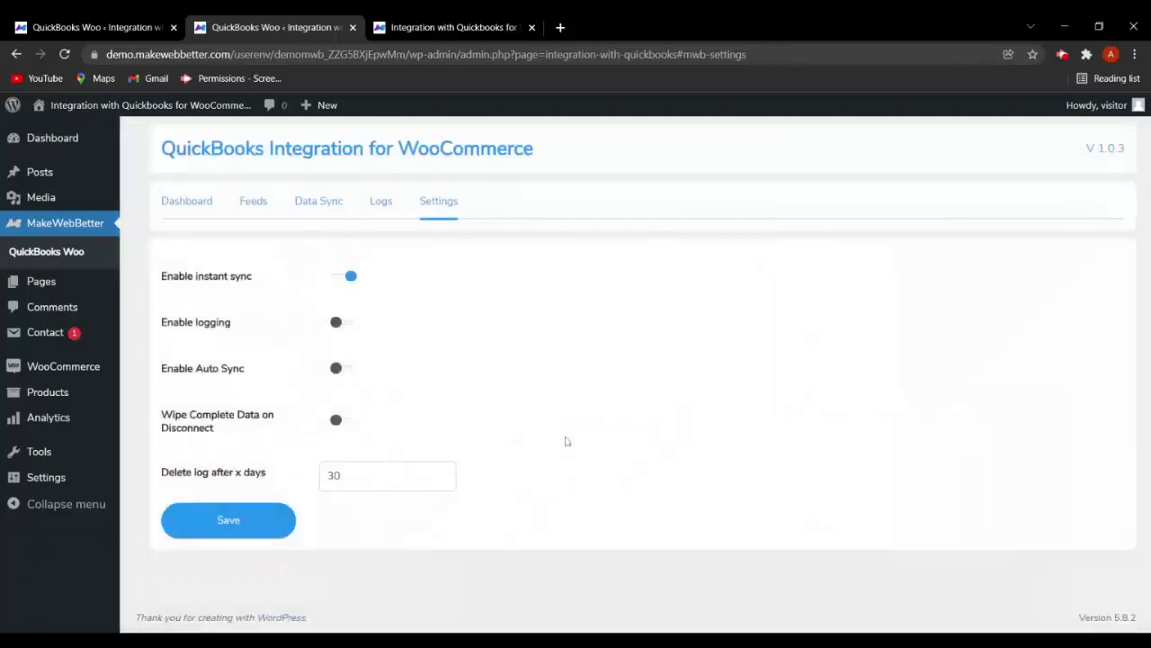
{"action": "left_click", "coordinate": [381, 200]}
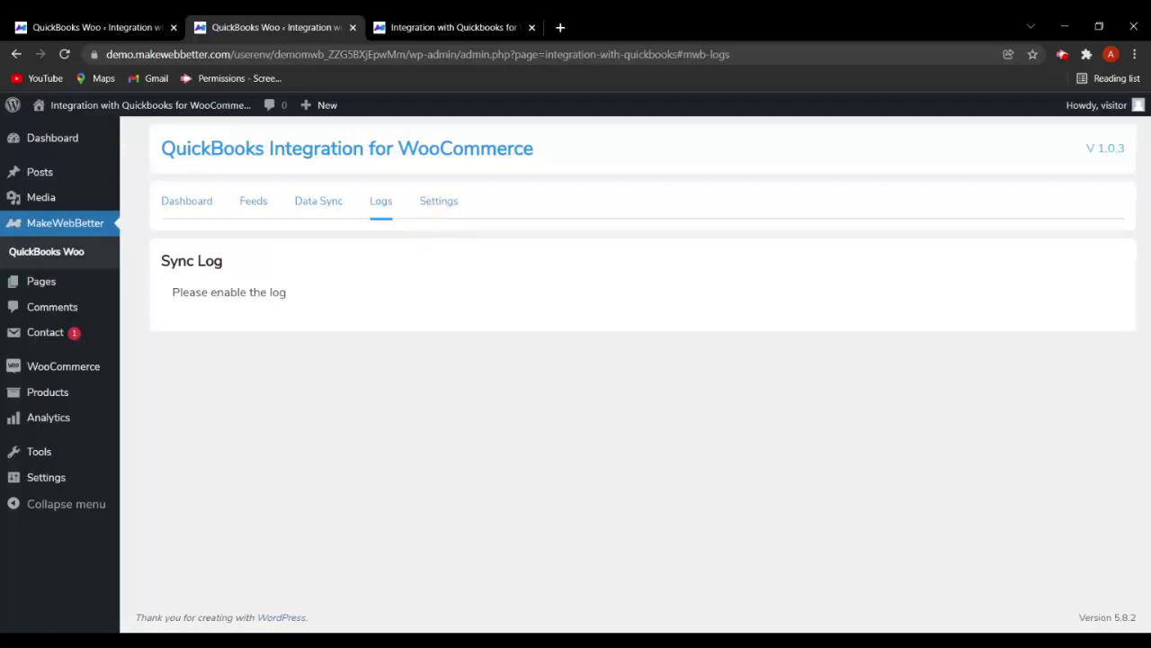
Enable logging again in the integration settings, save the change and acknowledge the confirmation
{"action": "left_click", "coordinate": [441, 205]}
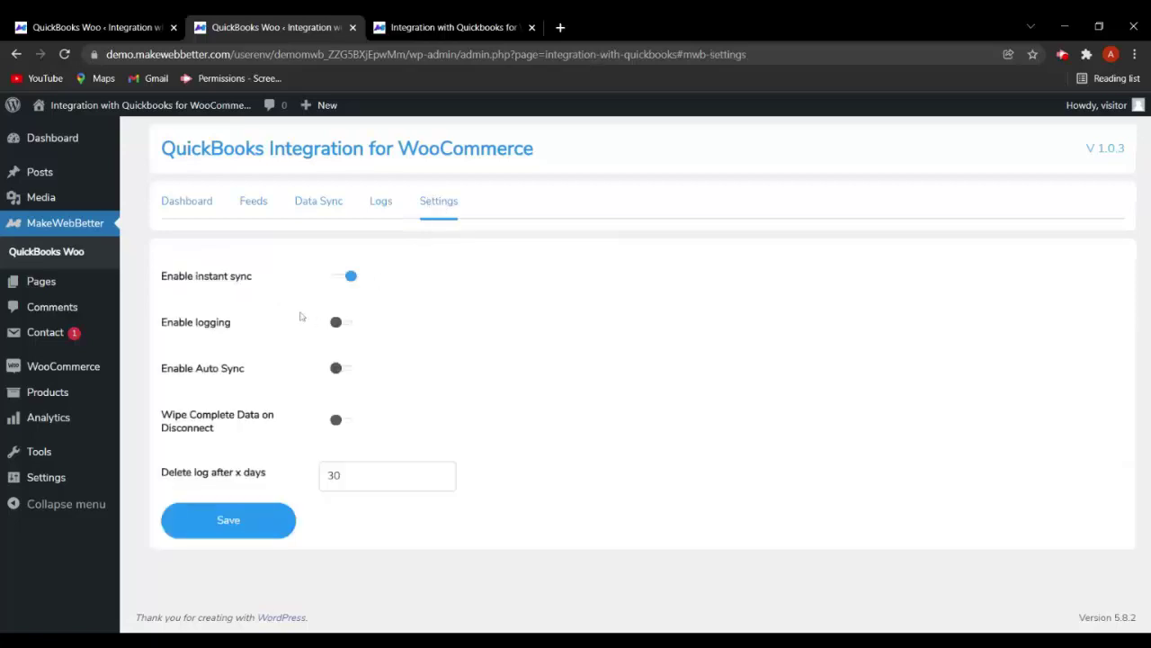
{"action": "left_click", "coordinate": [341, 322]}
{"action": "left_click", "coordinate": [259, 525]}
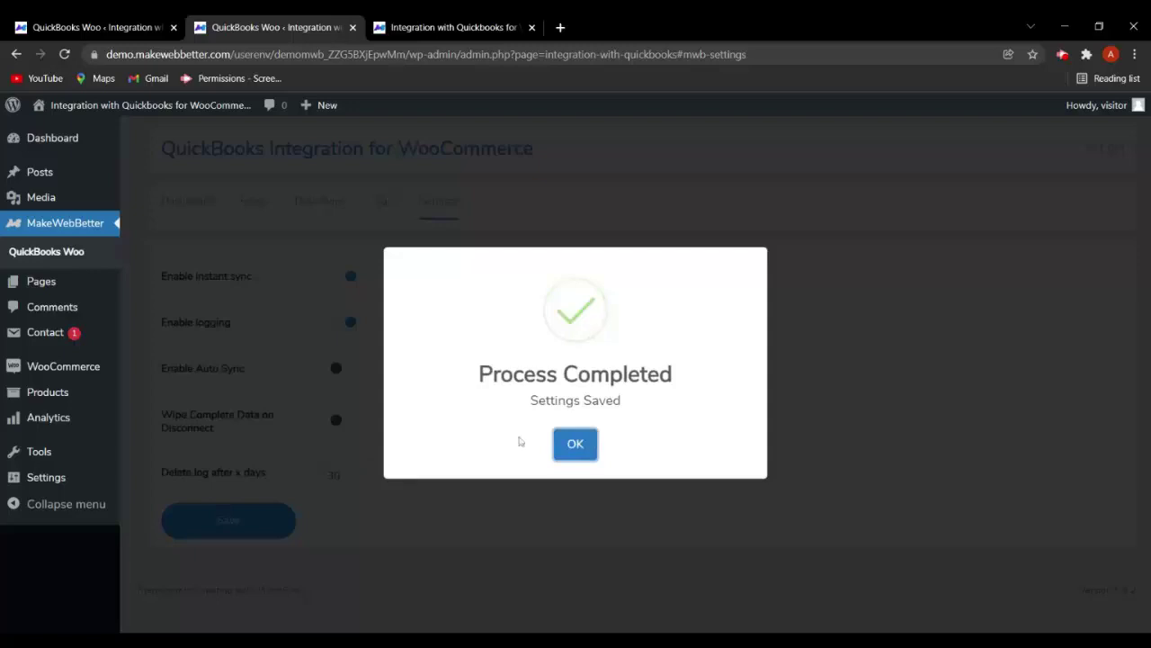
{"action": "left_click", "coordinate": [564, 442]}
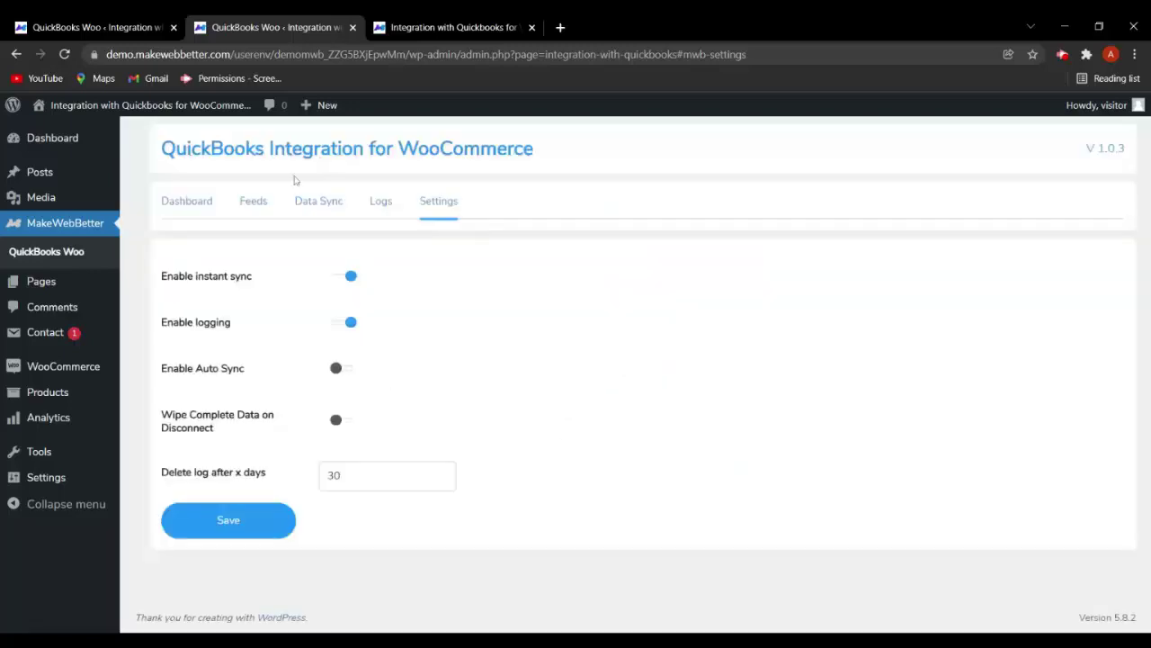
Toggle the Enable Auto Sync and Wipe Complete Data on Disconnect options on and back off
{"action": "left_click", "coordinate": [346, 375]}
{"action": "left_click", "coordinate": [345, 372]}
{"action": "left_click", "coordinate": [341, 421]}
{"action": "left_click", "coordinate": [346, 419]}
Set the log deletion period to 15 days and save the settings
{"action": "left_click", "coordinate": [377, 475]}
{"action": "key", "text": "BackSpace"}
{"action": "key", "text": "BackSpace"}
{"action": "type", "text": "10"}
{"action": "key", "text": "BackSpace"}
{"action": "key", "text": "BackSpace"}
{"action": "type", "text": "15"}
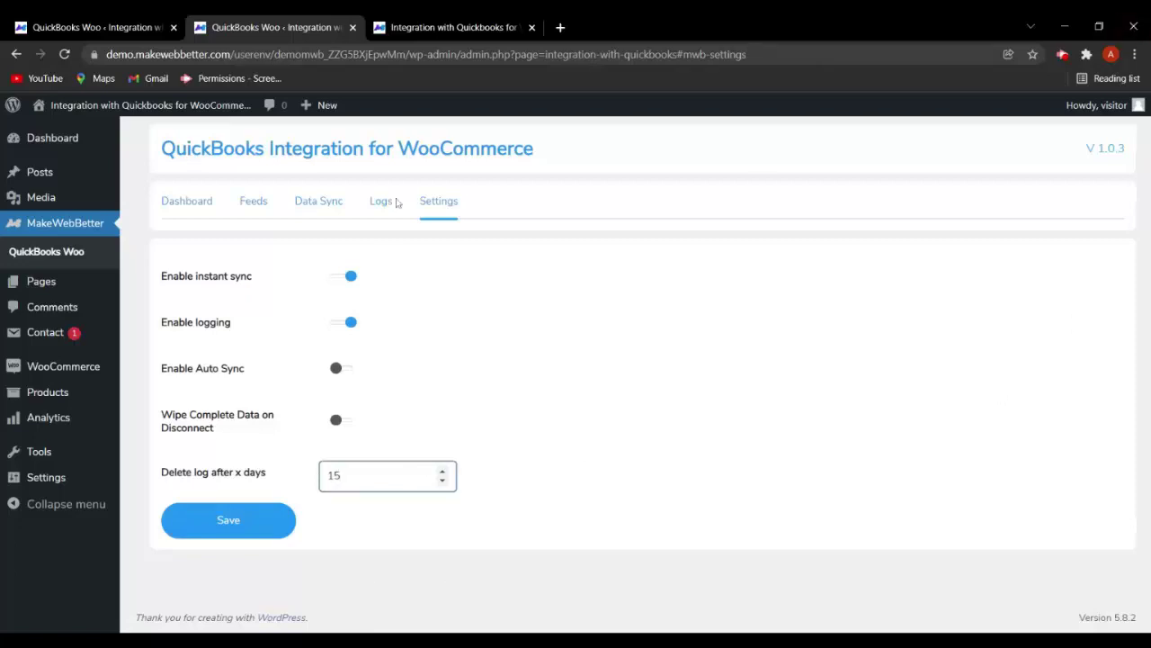
{"action": "left_click", "coordinate": [579, 455]}
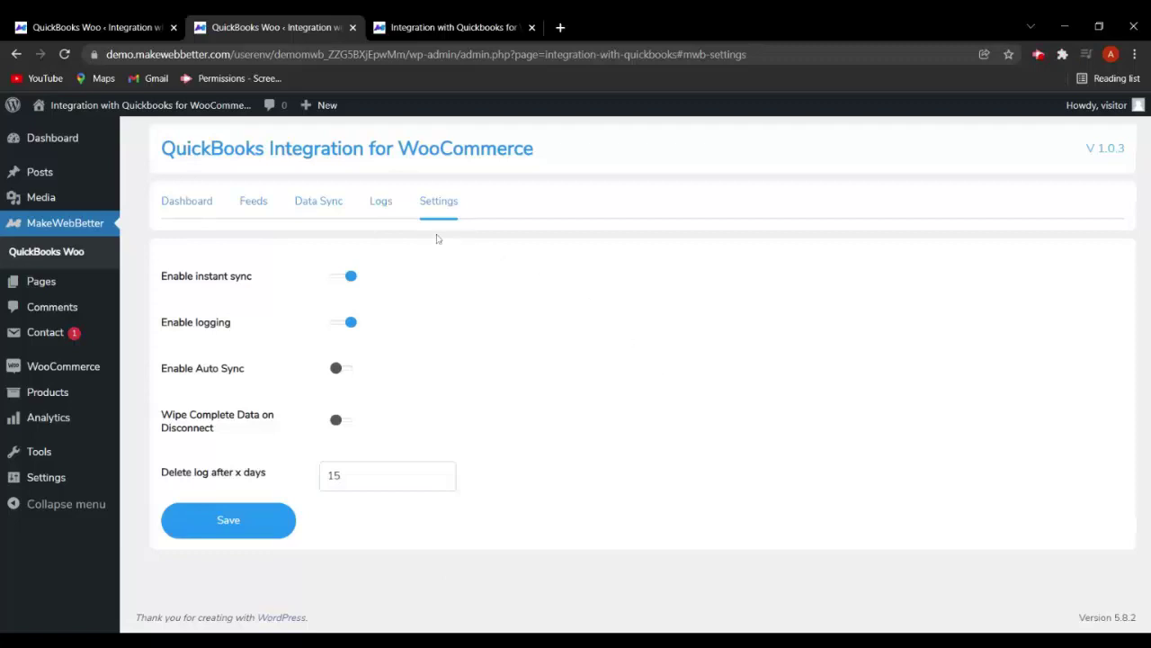
Check the synced counts on the integration dashboard and take the Beanie in the storefront cart to checkout
{"action": "left_click", "coordinate": [171, 207]}
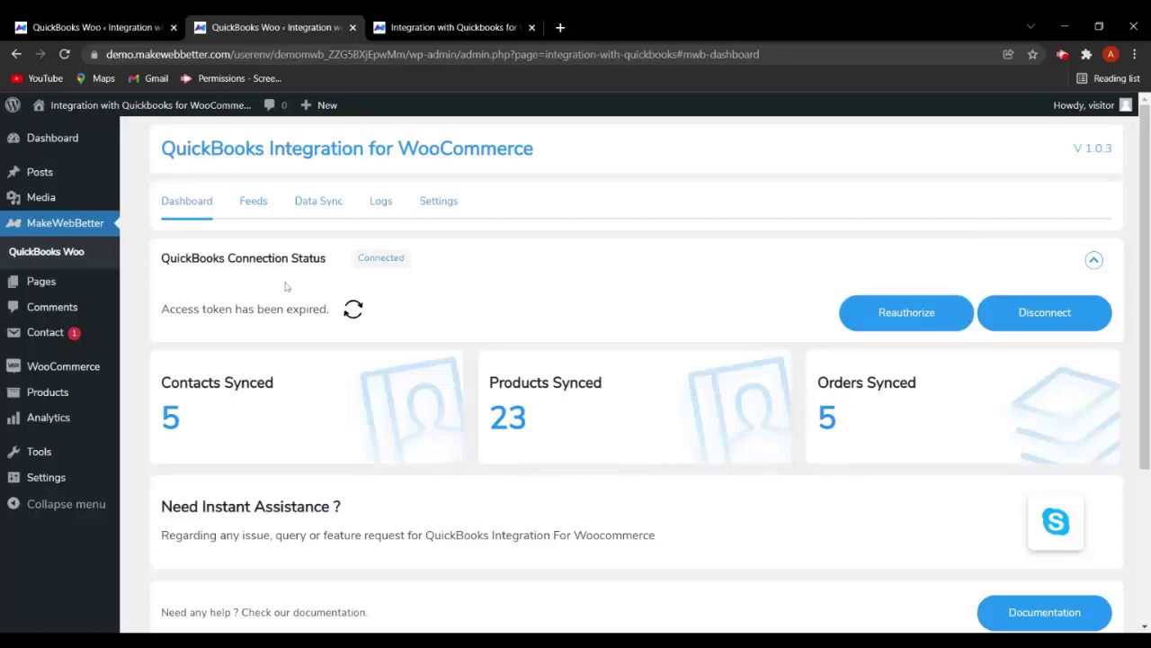
{"action": "left_click", "coordinate": [450, 27]}
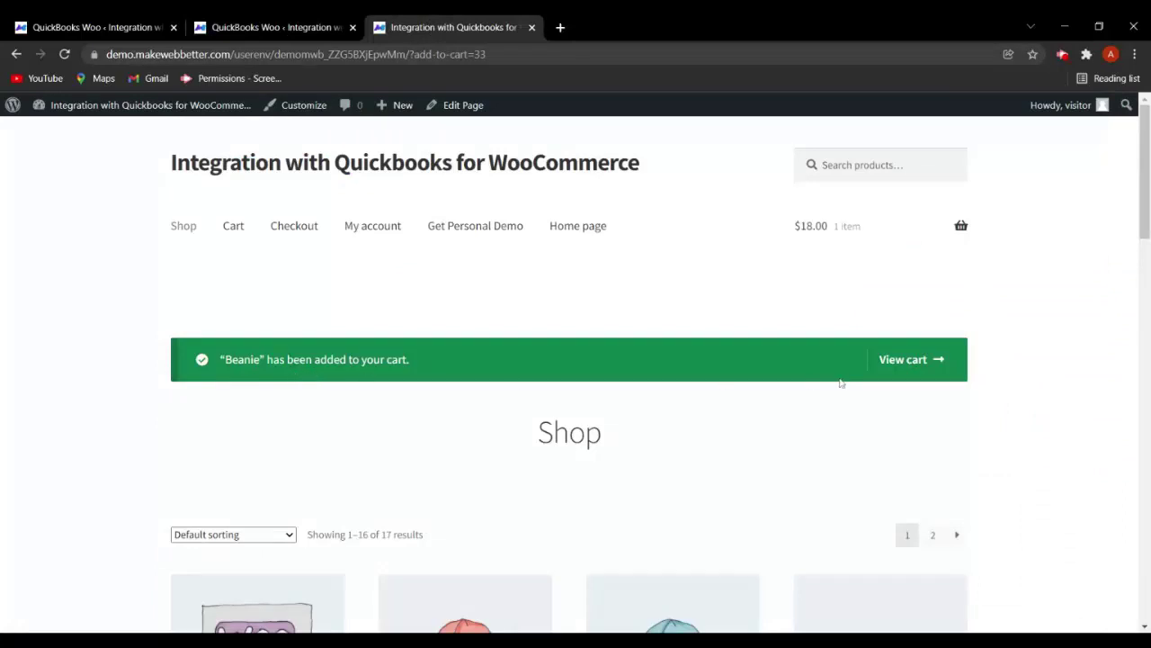
{"action": "left_click", "coordinate": [924, 363]}
{"action": "scroll", "coordinate": [599, 437], "scroll_direction": "down", "scroll_amount": 5}
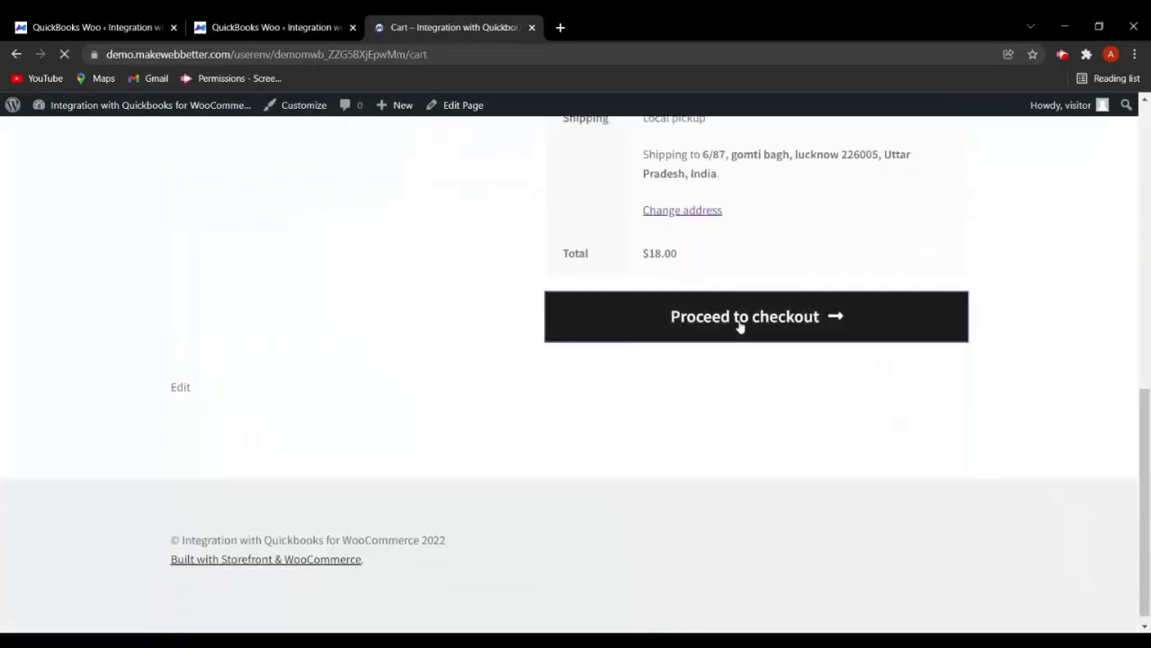
{"action": "scroll", "coordinate": [739, 327], "scroll_direction": "down", "scroll_amount": 3}
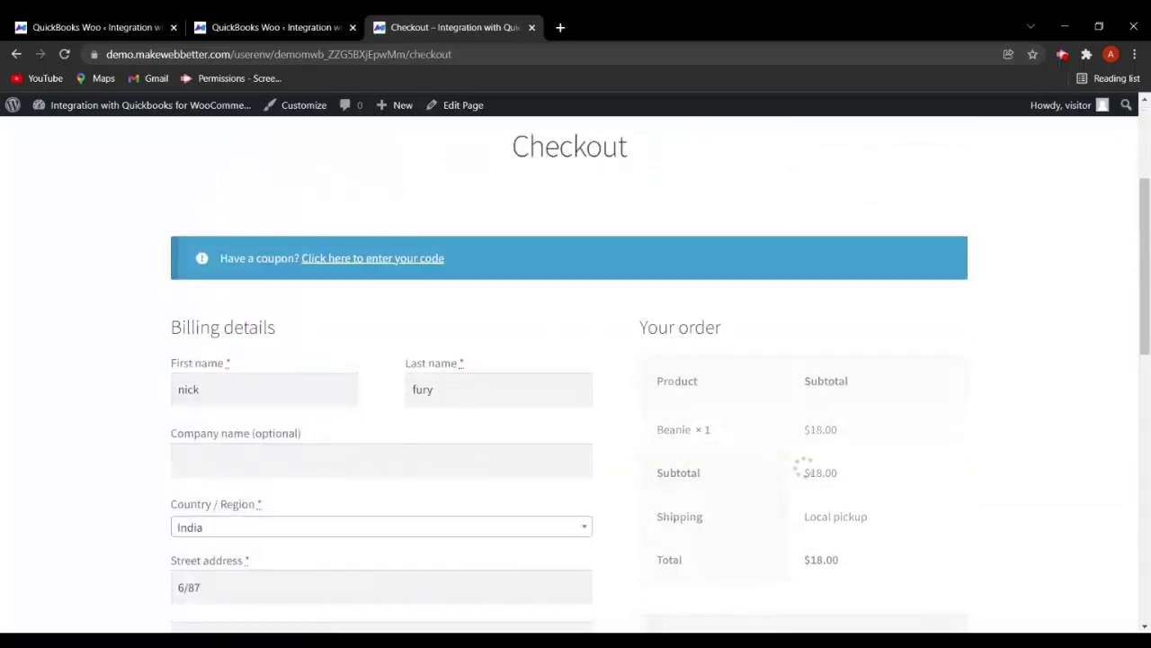
Replace the billing details with a different customer's name and address and place the order
{"action": "key", "text": "BackSpace"}
{"action": "key", "text": "BackSpace"}
{"action": "key", "text": "BackSpace"}
{"action": "key", "text": "BackSpace"}
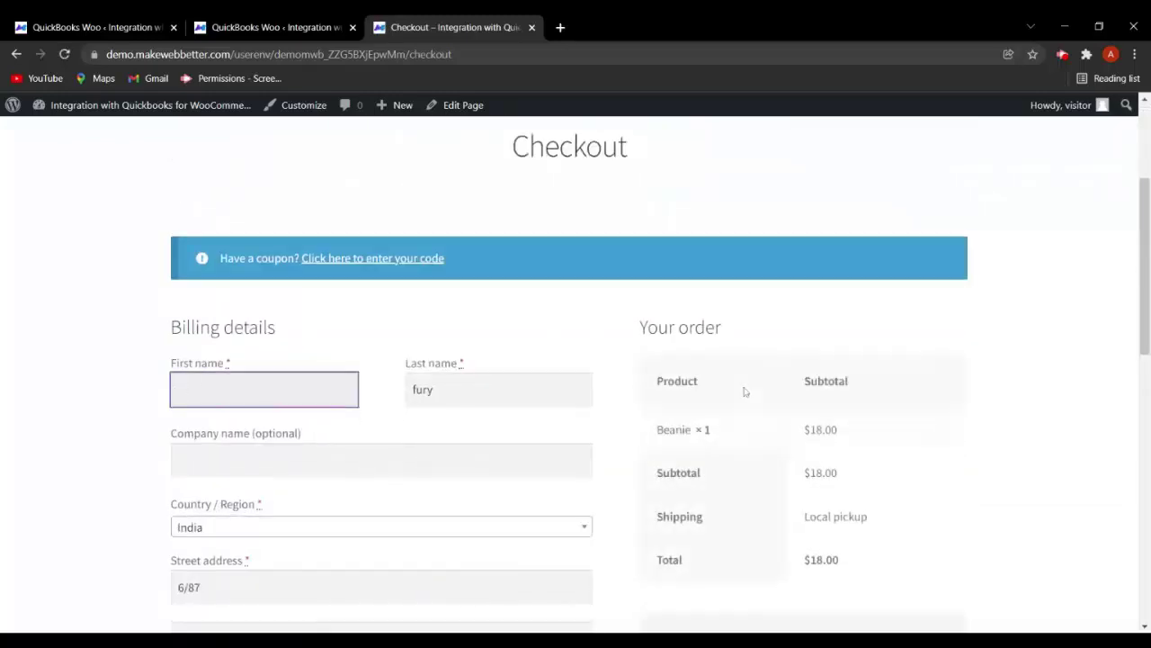
{"action": "scroll", "coordinate": [615, 480], "scroll_direction": "down", "scroll_amount": 7}
{"action": "left_click", "coordinate": [798, 468]}
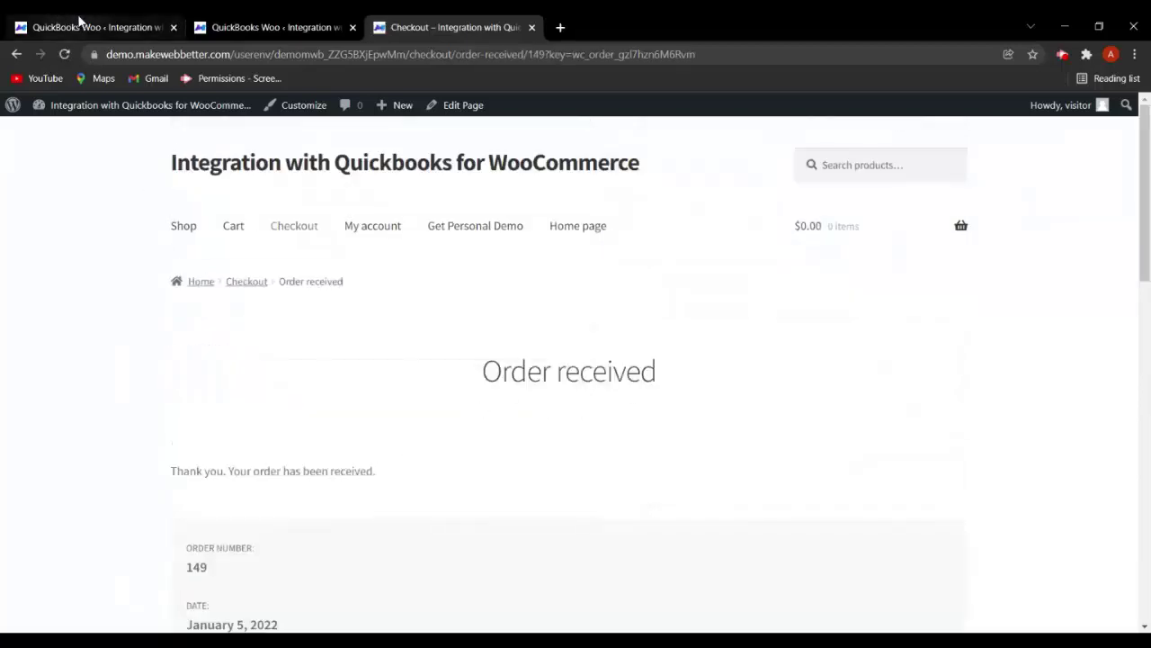
Reload the integration dashboard to check the synced contacts and orders after the new purchase
{"action": "left_click", "coordinate": [258, 28]}
{"action": "left_click", "coordinate": [64, 54]}
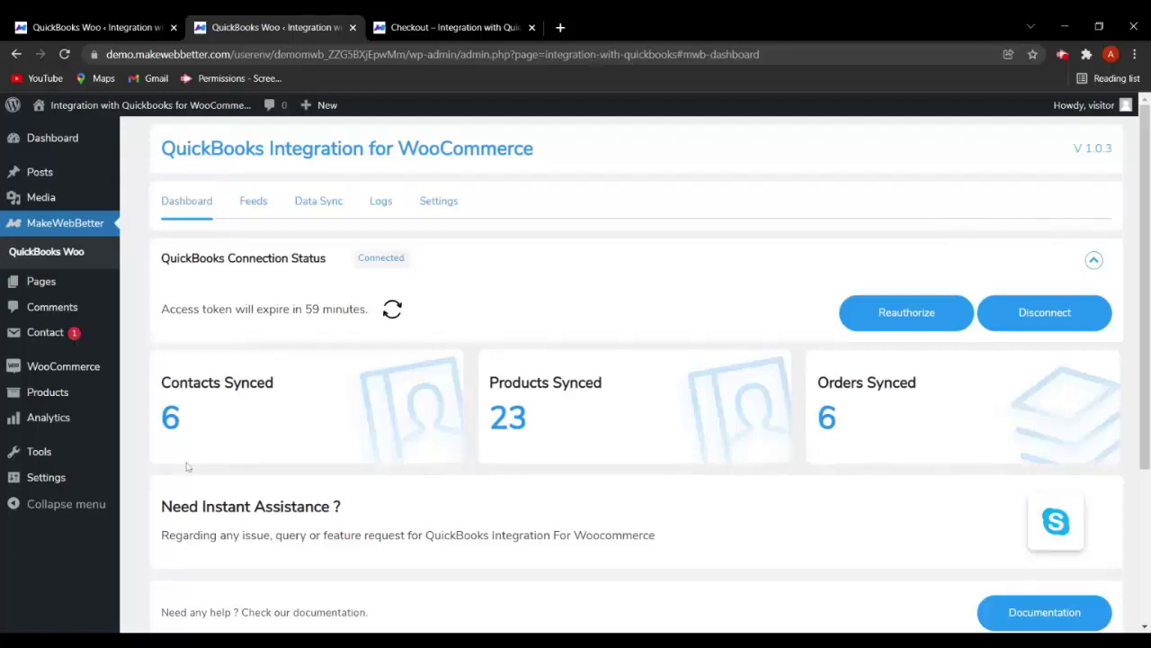
Open the newest WooCommerce order in a separate tab and sync it manually with the Default Invoice Feed, returning to the integration dashboard
{"action": "mouse_move", "coordinate": [85, 369]}
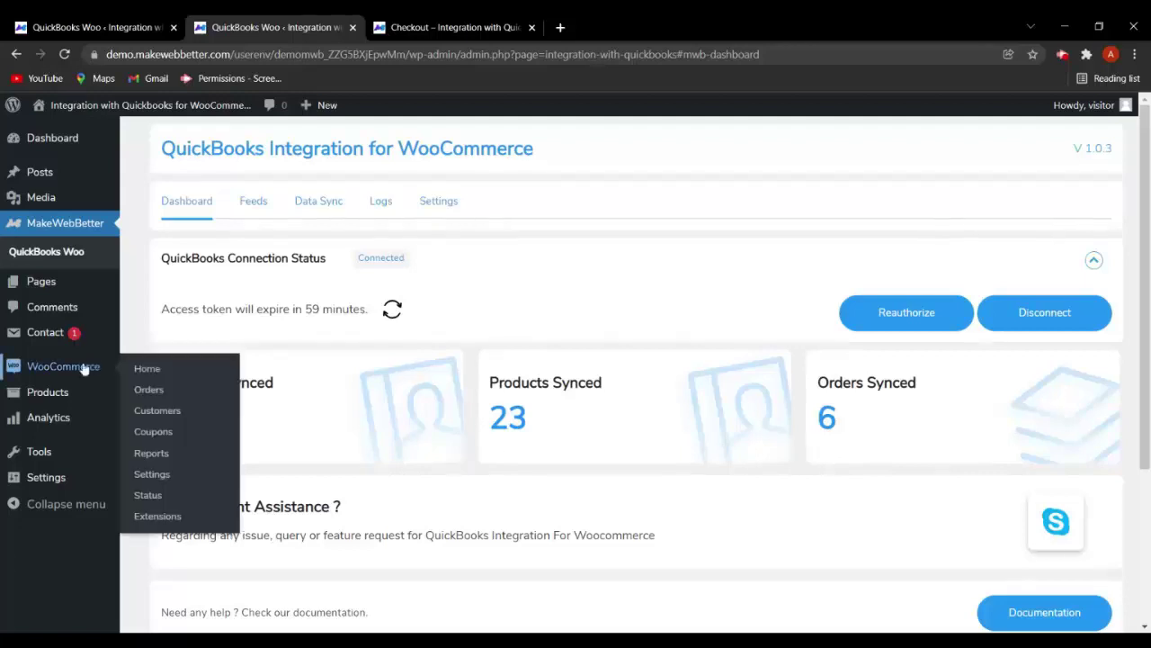
{"action": "middle_click", "coordinate": [167, 399]}
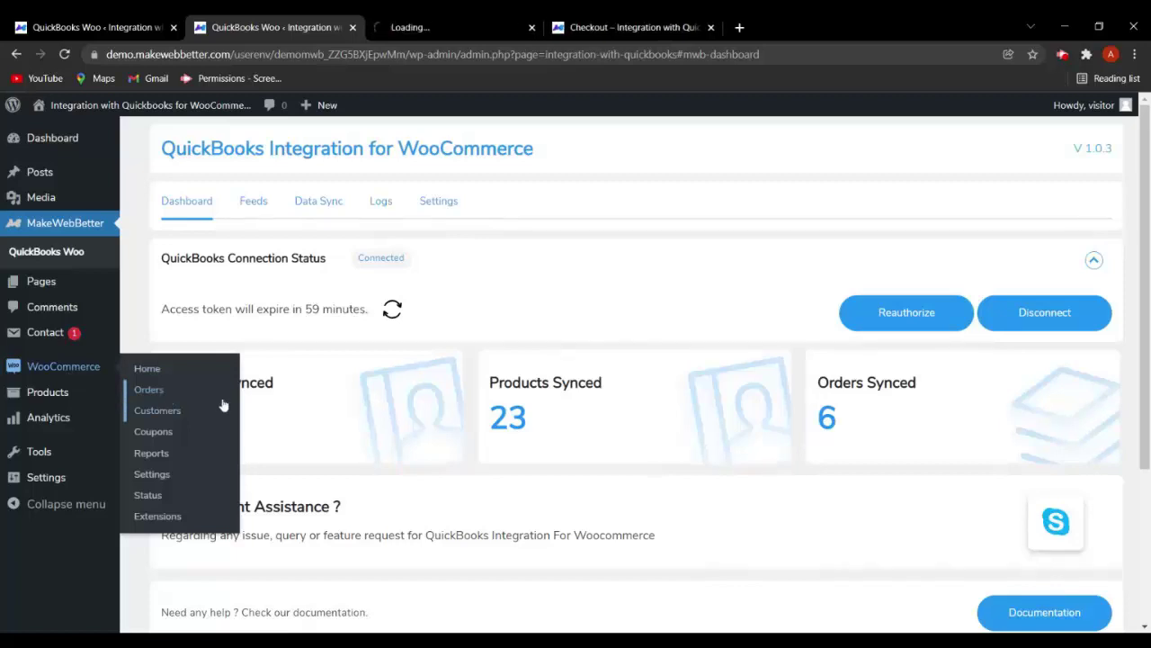
{"action": "left_click", "coordinate": [457, 25]}
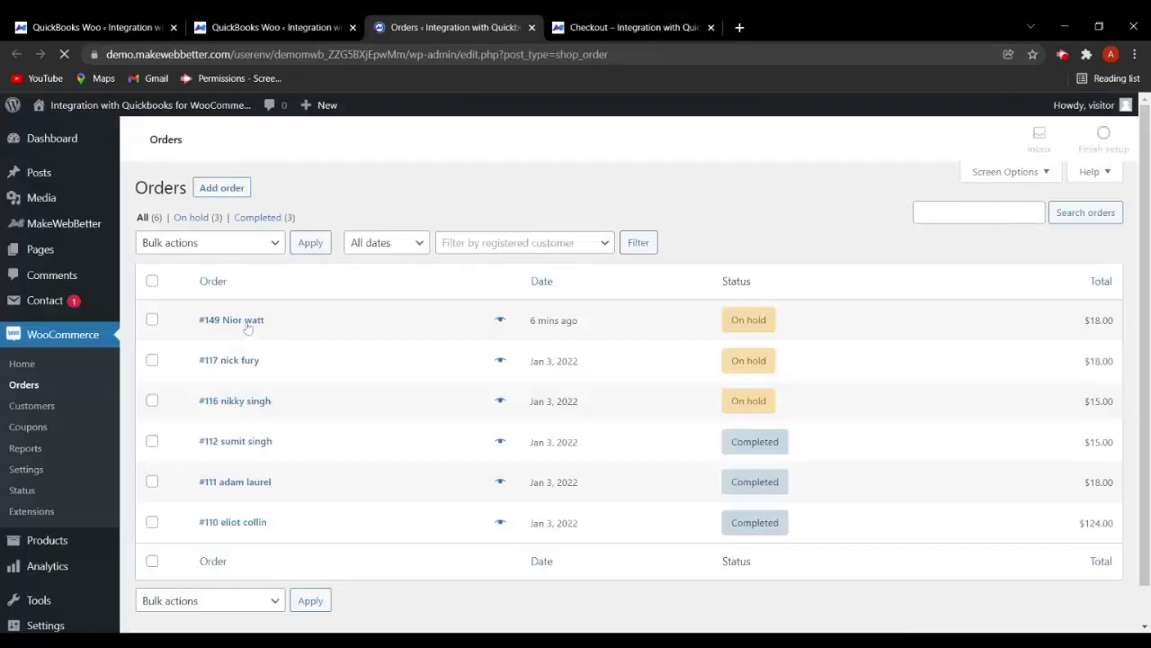
{"action": "left_click", "coordinate": [248, 322]}
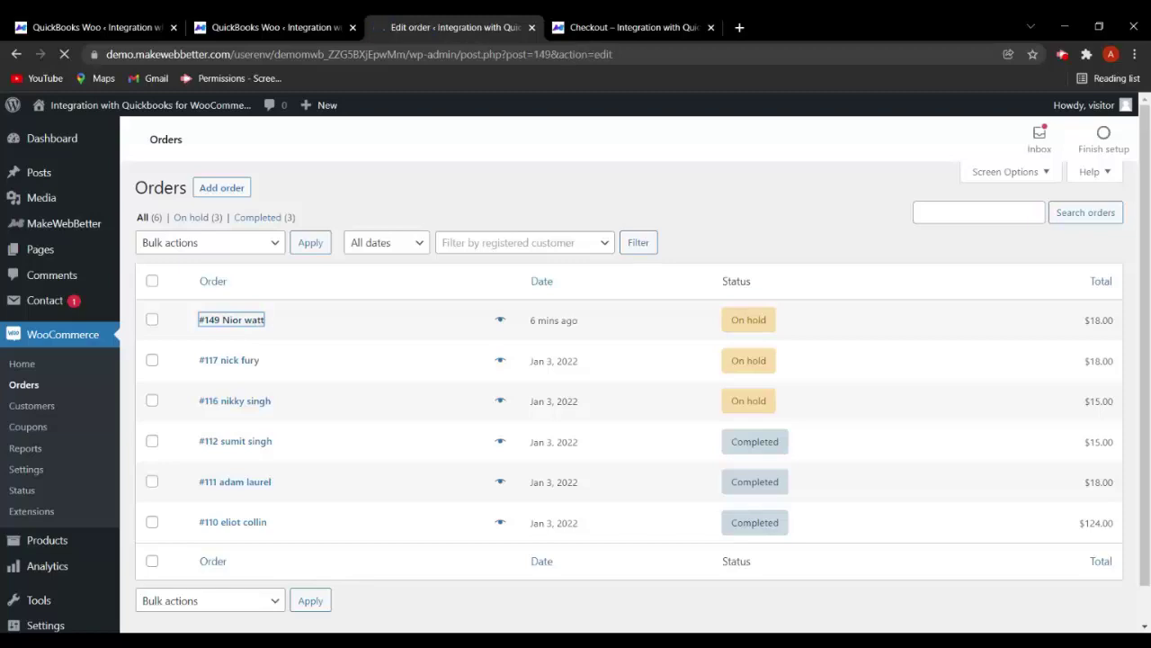
{"action": "scroll", "coordinate": [910, 483], "scroll_direction": "down", "scroll_amount": 3}
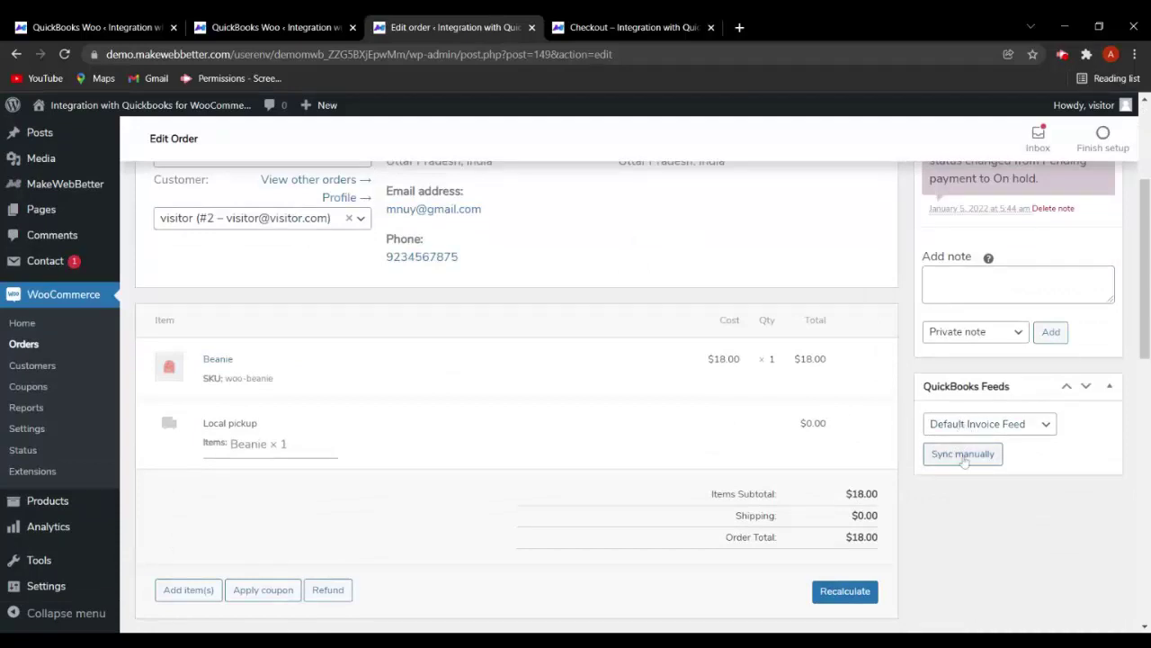
{"action": "left_click", "coordinate": [963, 455]}
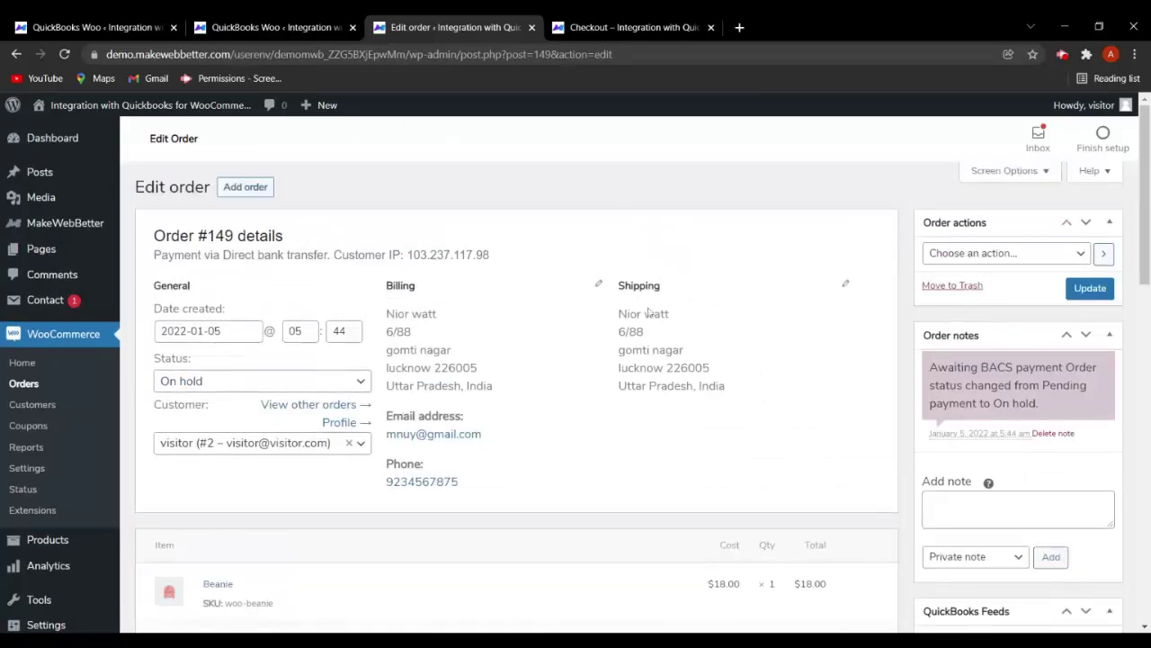
{"action": "scroll", "coordinate": [783, 437], "scroll_direction": "down", "scroll_amount": 3}
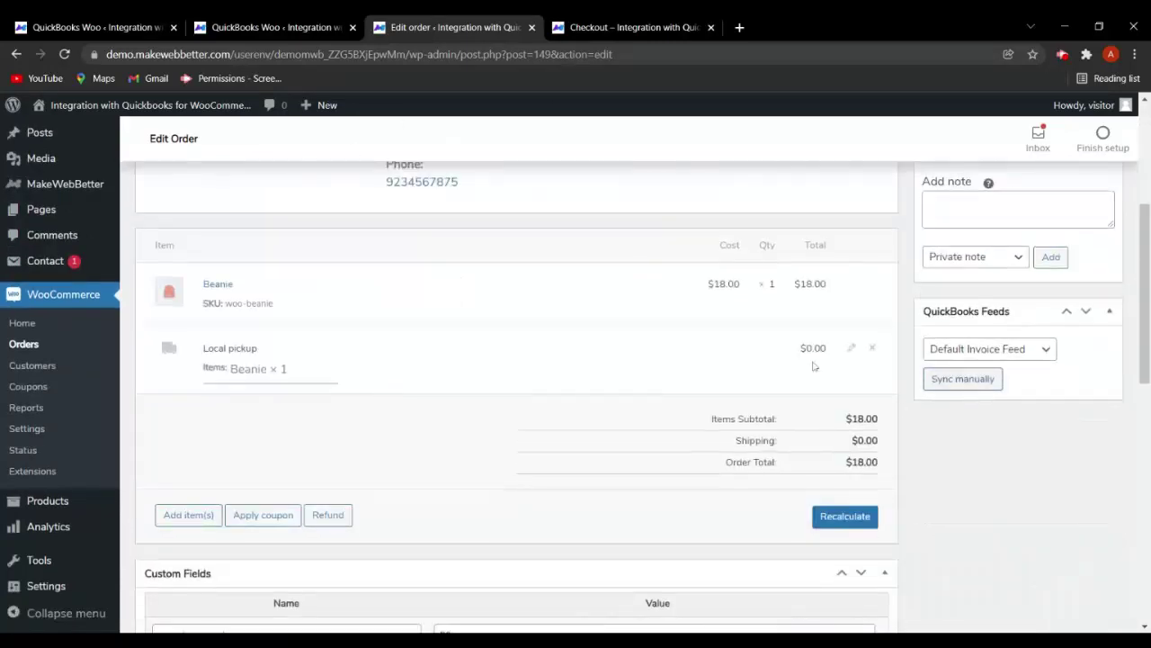
{"action": "left_click", "coordinate": [246, 26]}
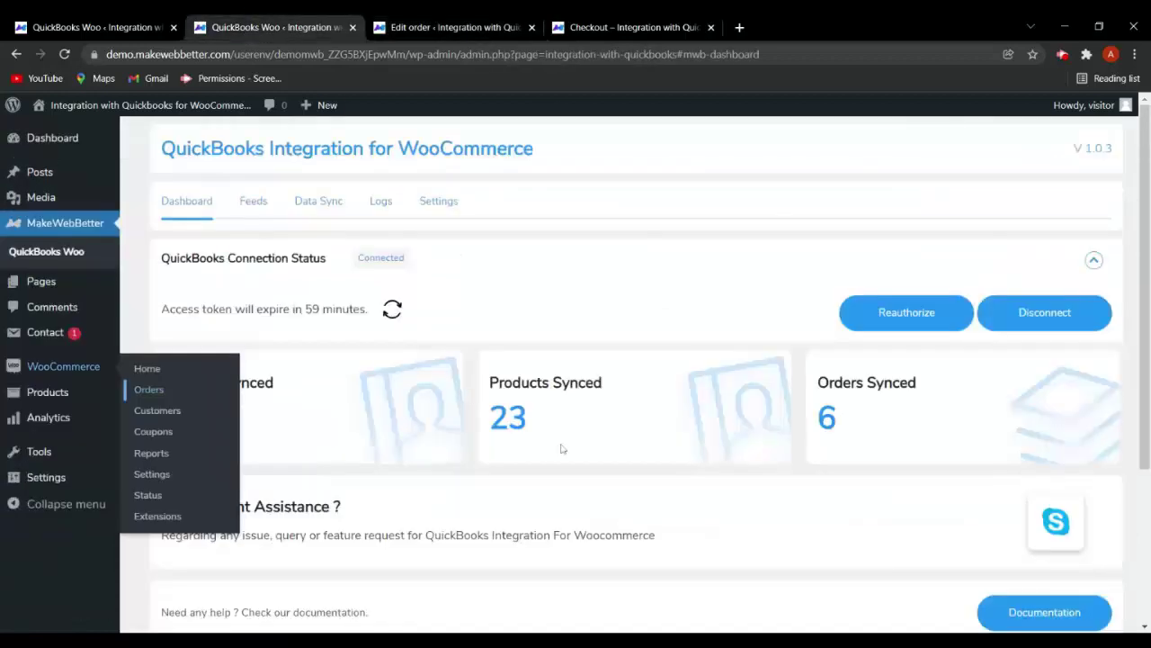